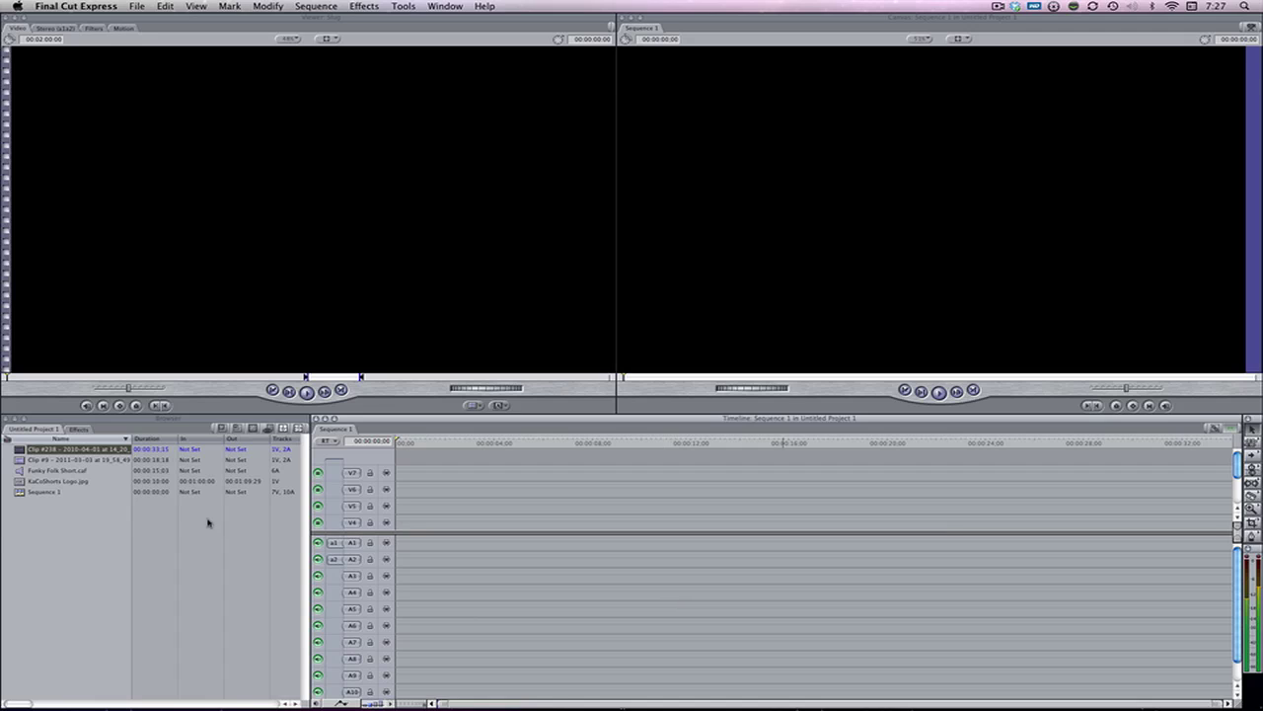
# Step: Place Funky Folk Short.caf at the sequence start and delete its extra copies on A3–A6
pyautogui.click(69, 479)
pyautogui.click(70, 472)
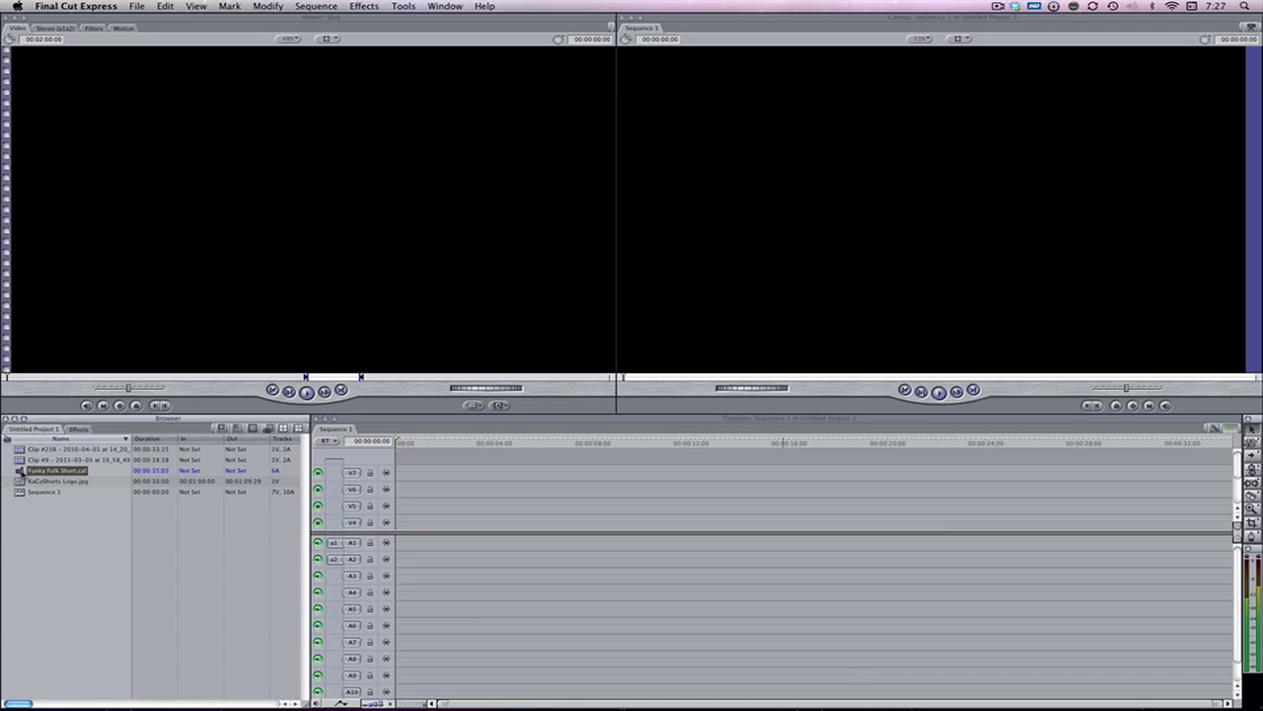
pyautogui.moveTo(22, 472); pyautogui.dragTo(405, 544)
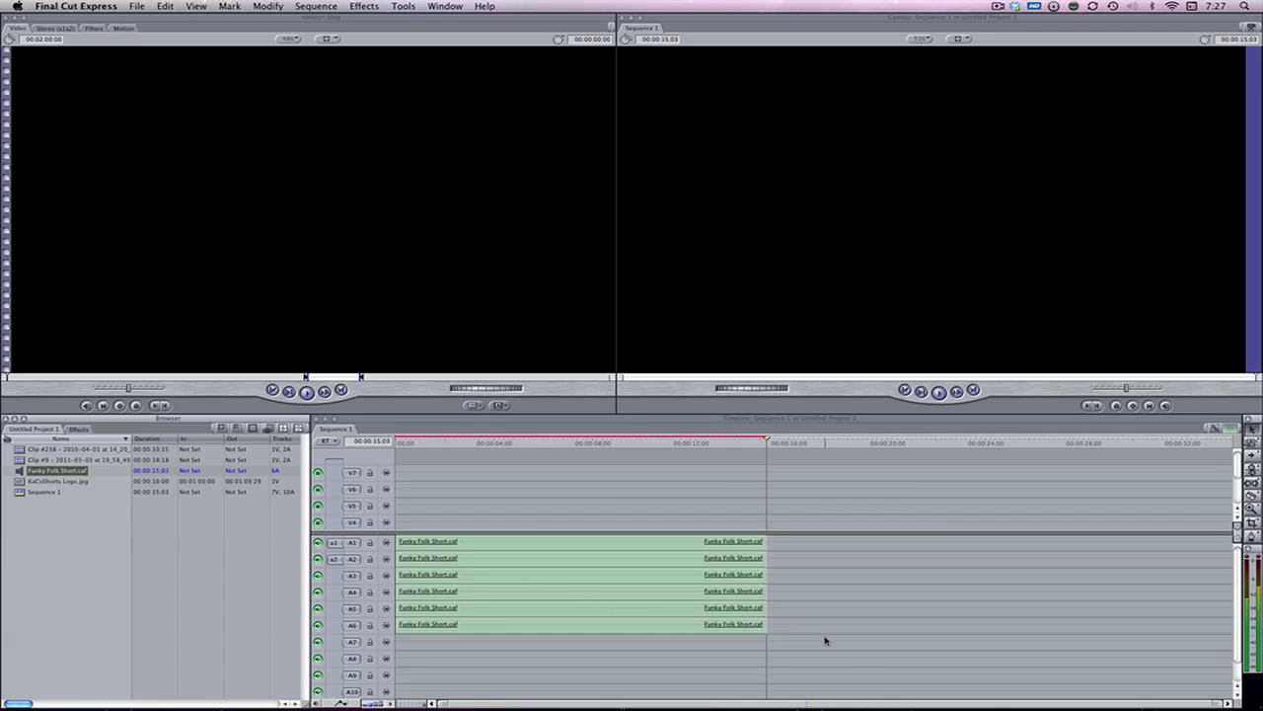
pyautogui.moveTo(853, 664); pyautogui.dragTo(689, 577)
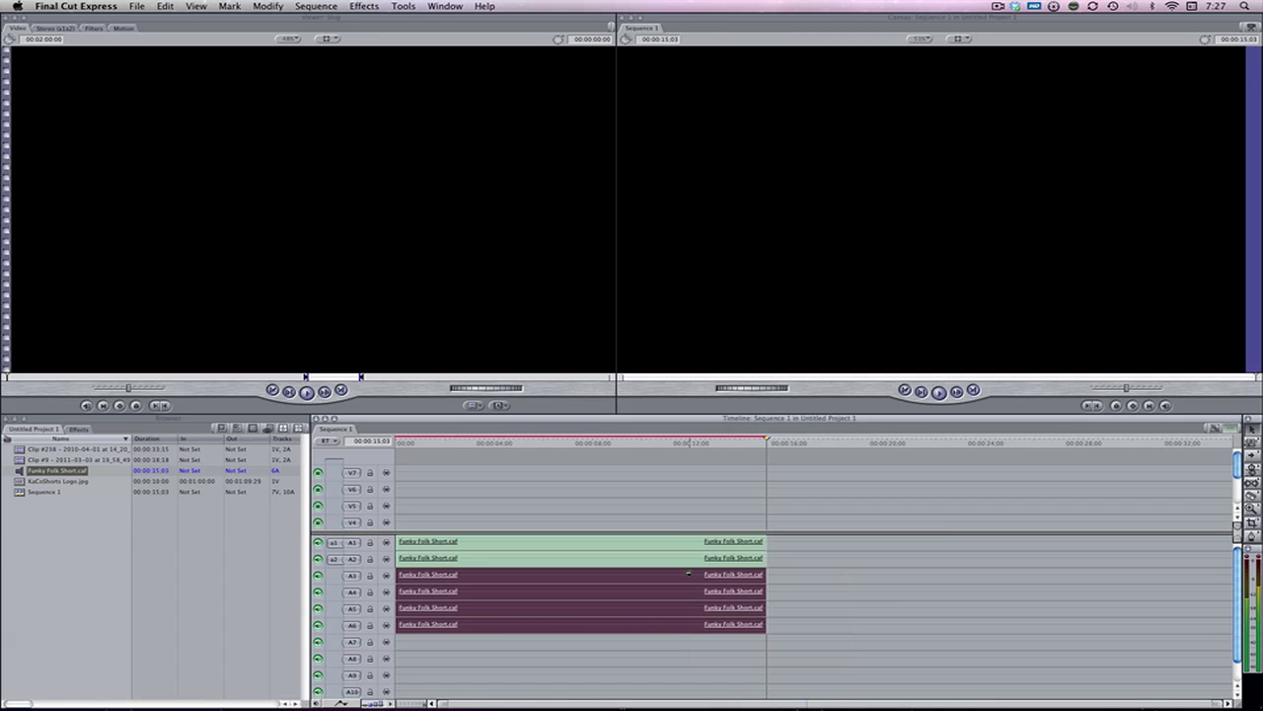
pyautogui.press('Delete')
# Step: Render the sequence audio and play it back from the start
pyautogui.click(700, 557)
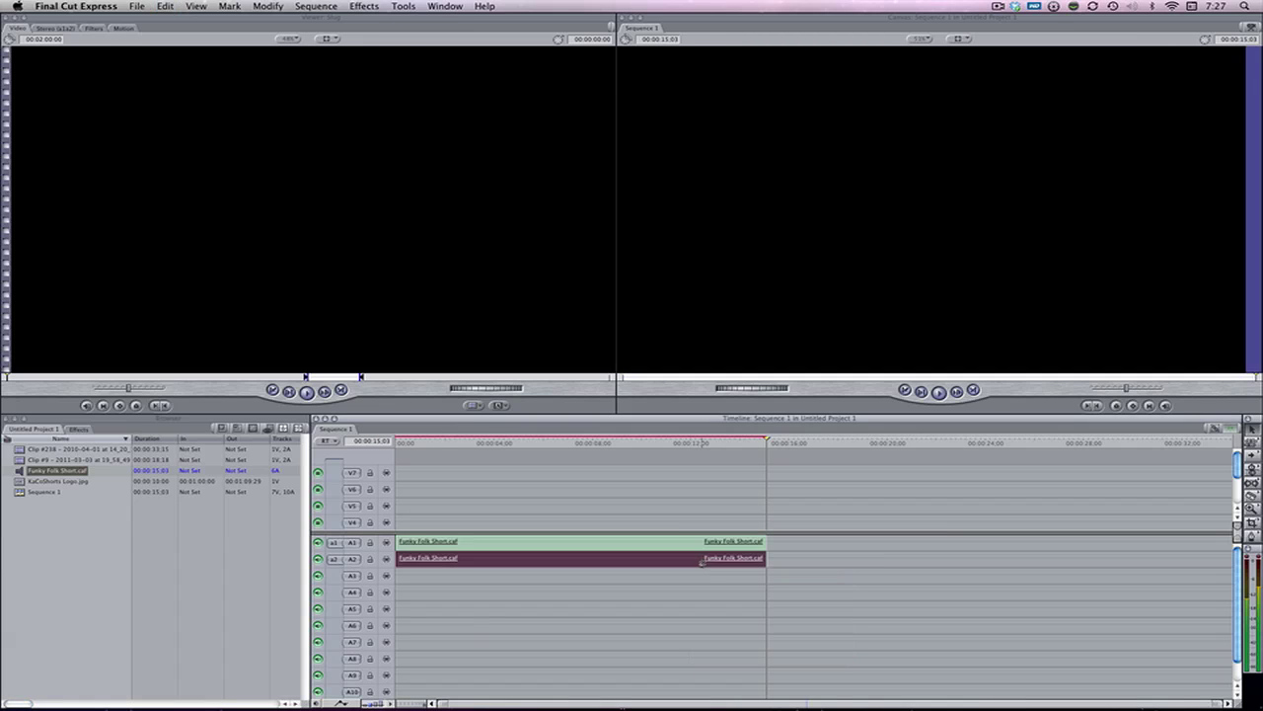
pyautogui.press('super+r')
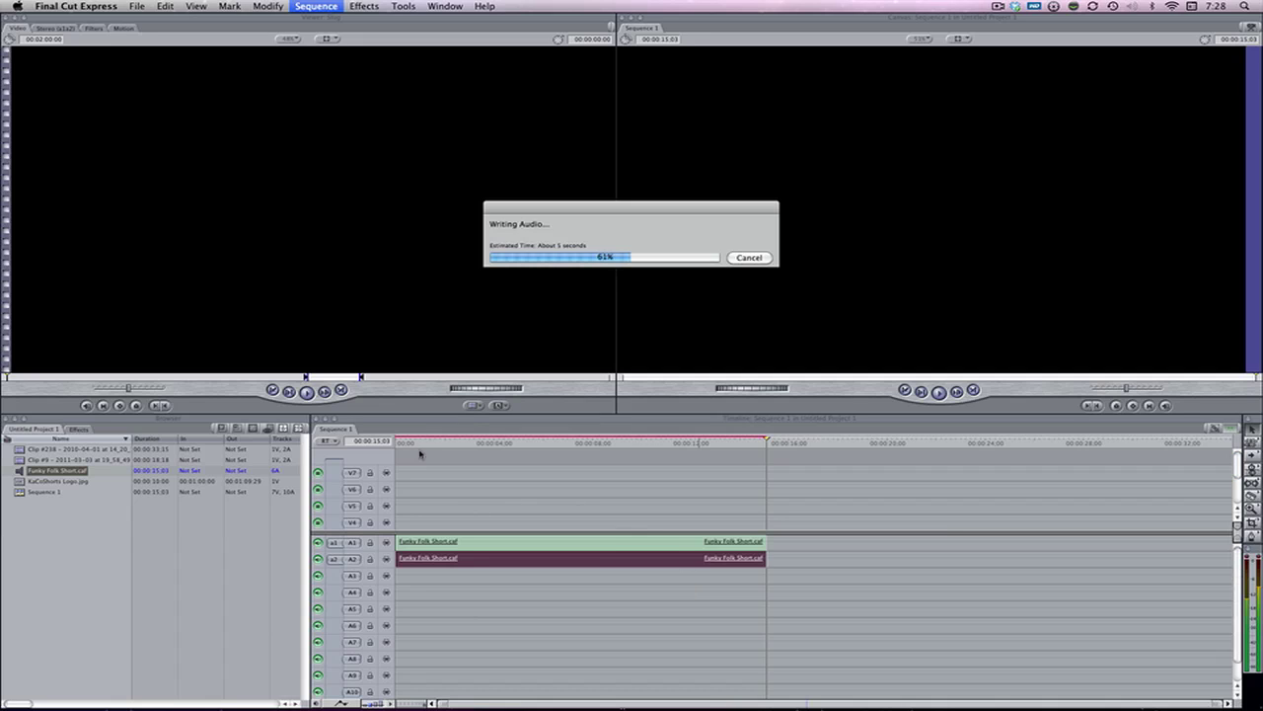
pyautogui.click(395, 442)
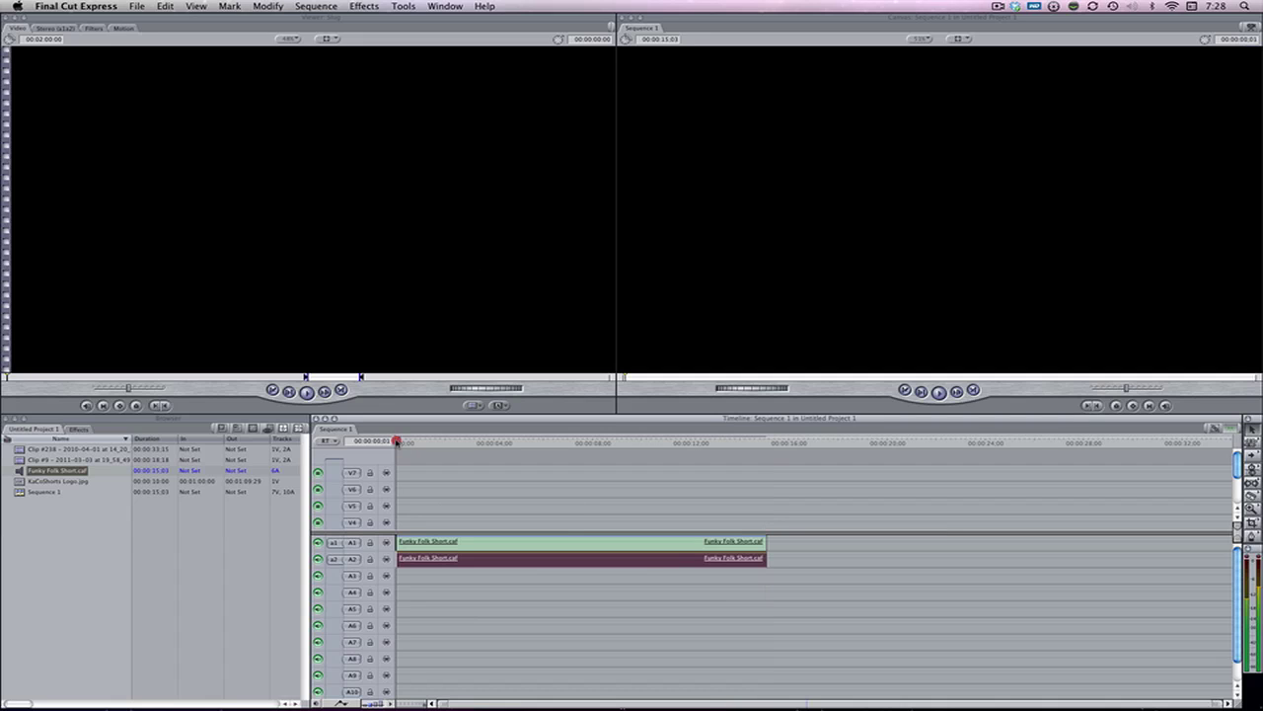
pyautogui.press('space')
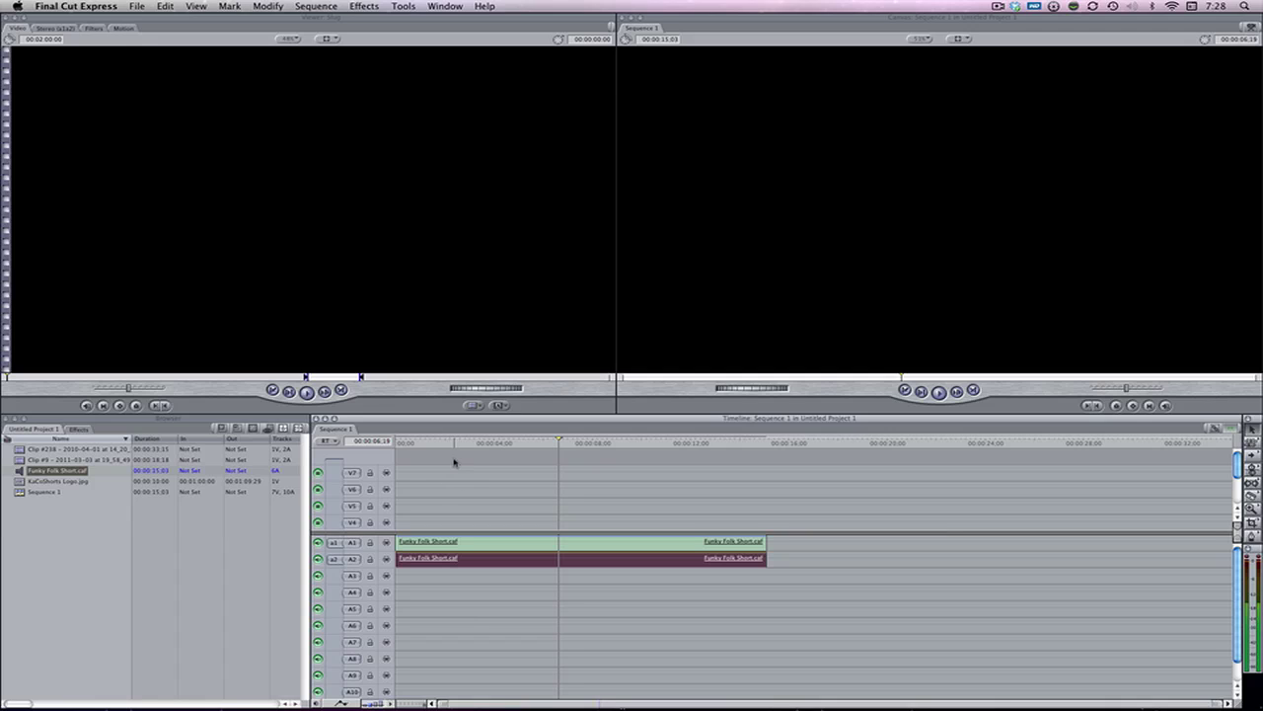
# Step: Add the Two Color Ray generator from Video Generators > Render onto V4 at the sequence start
pyautogui.click(79, 429)
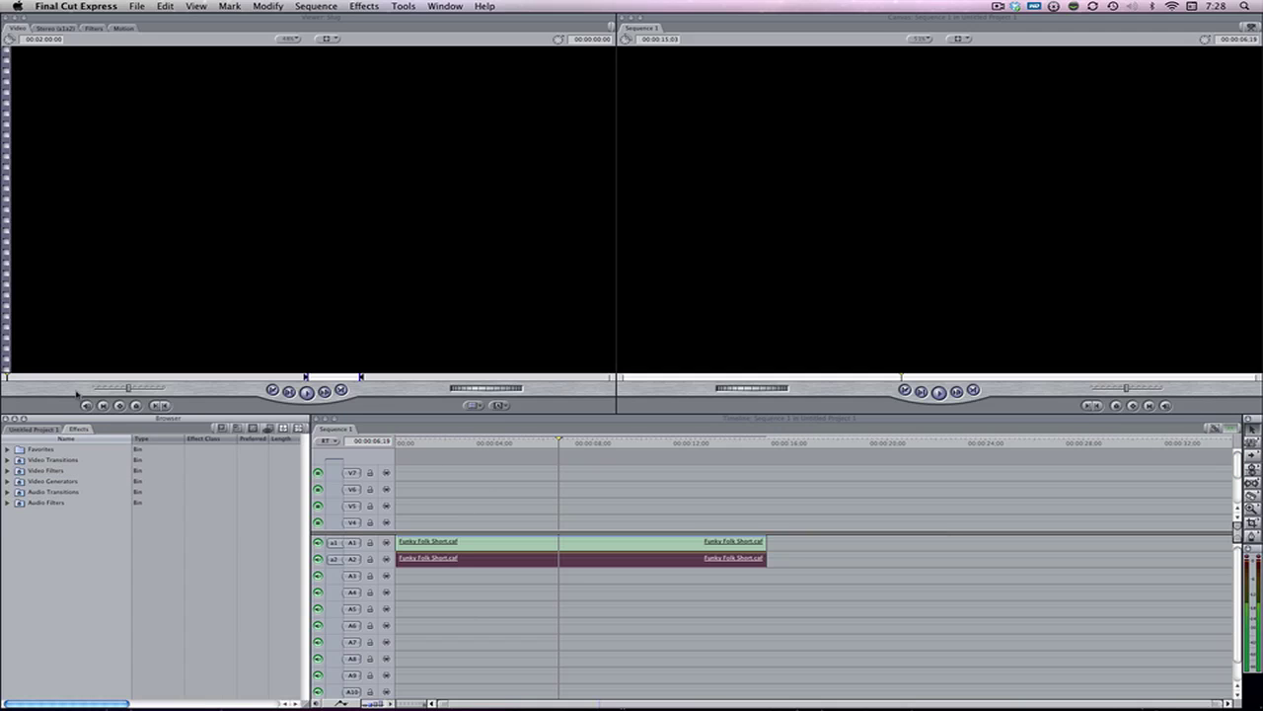
pyautogui.click(16, 476)
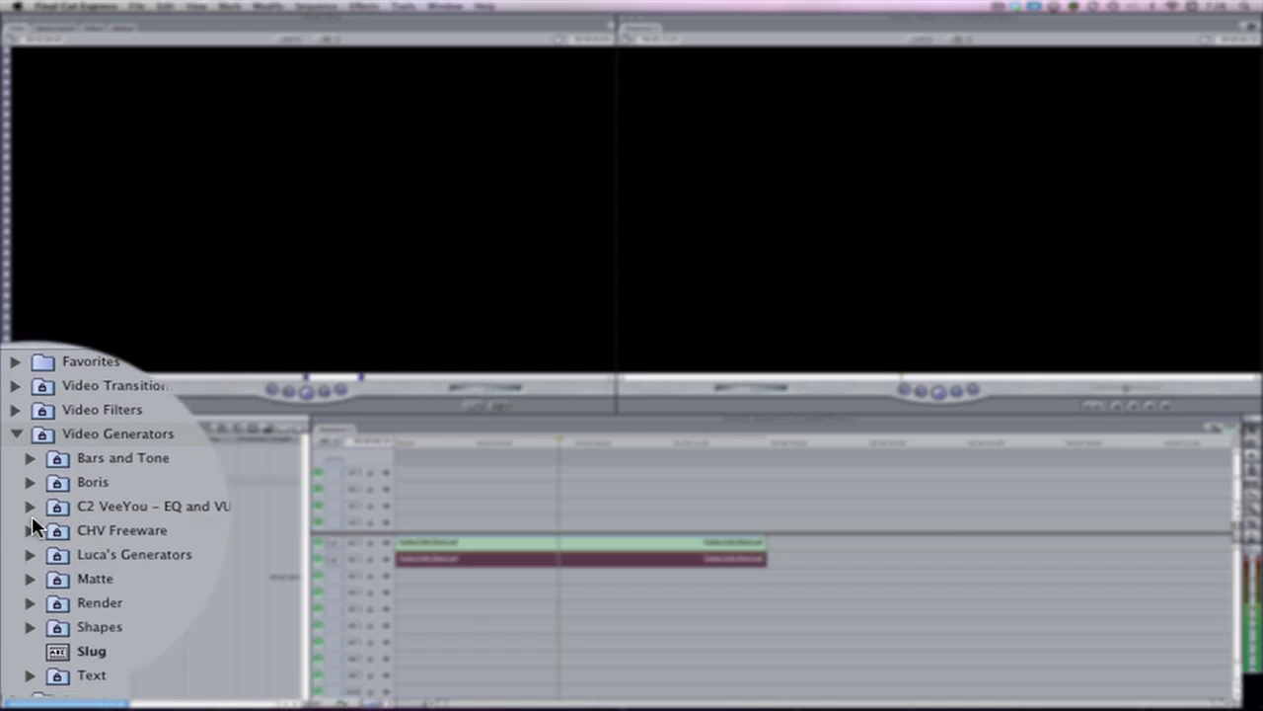
pyautogui.click(29, 570)
pyautogui.scroll(-5, 105, 539)
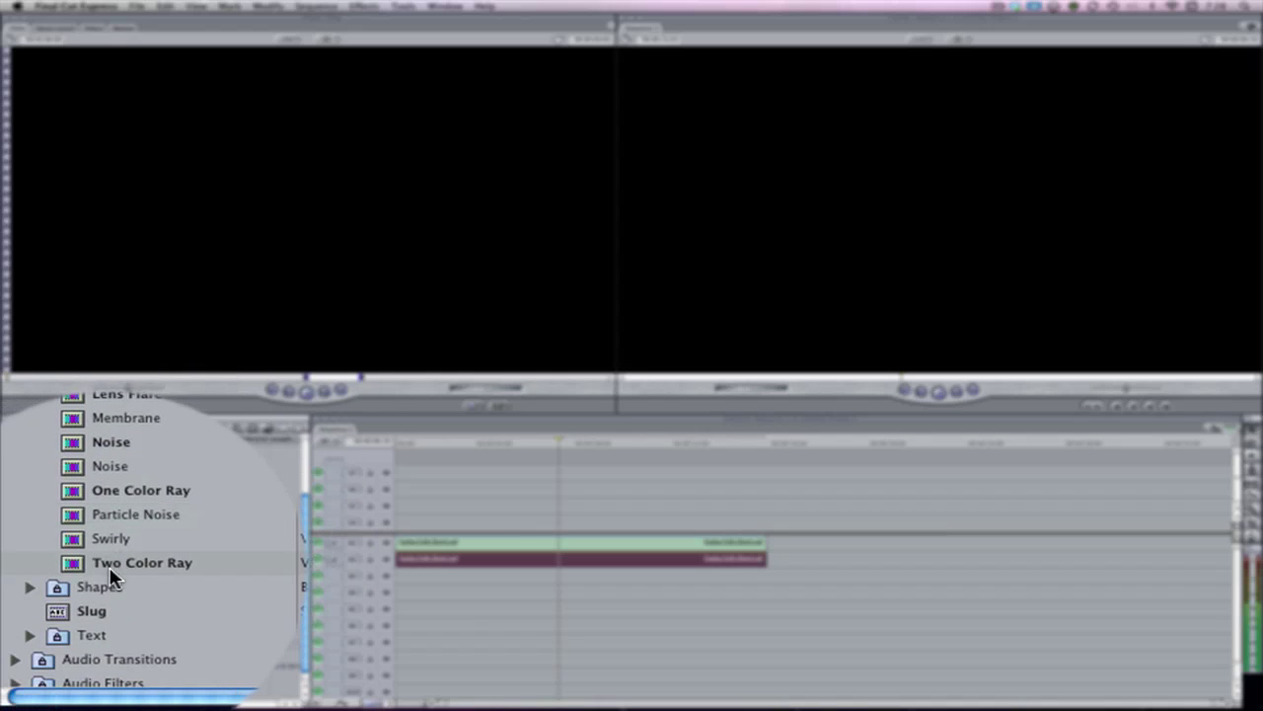
pyautogui.click(129, 567)
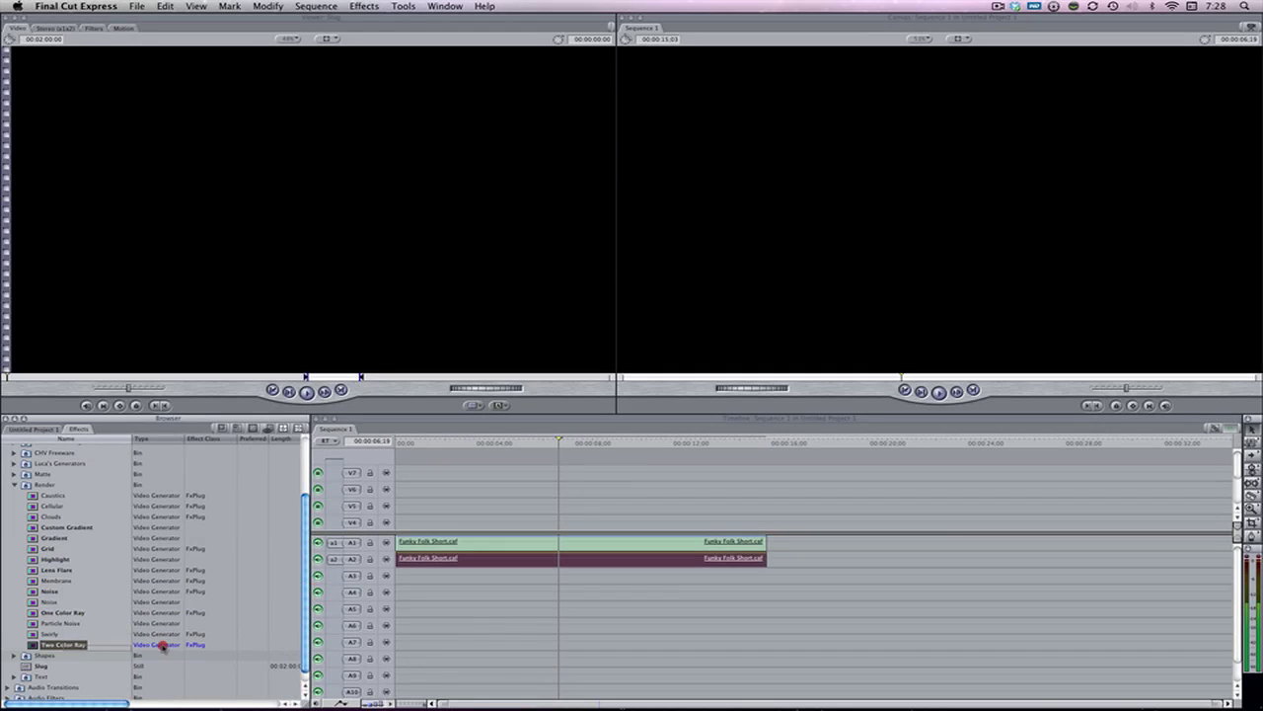
pyautogui.moveTo(71, 646); pyautogui.dragTo(430, 521)
# Step: Extend the Two Color Ray clip to end with the music and preview it
pyautogui.click(507, 519)
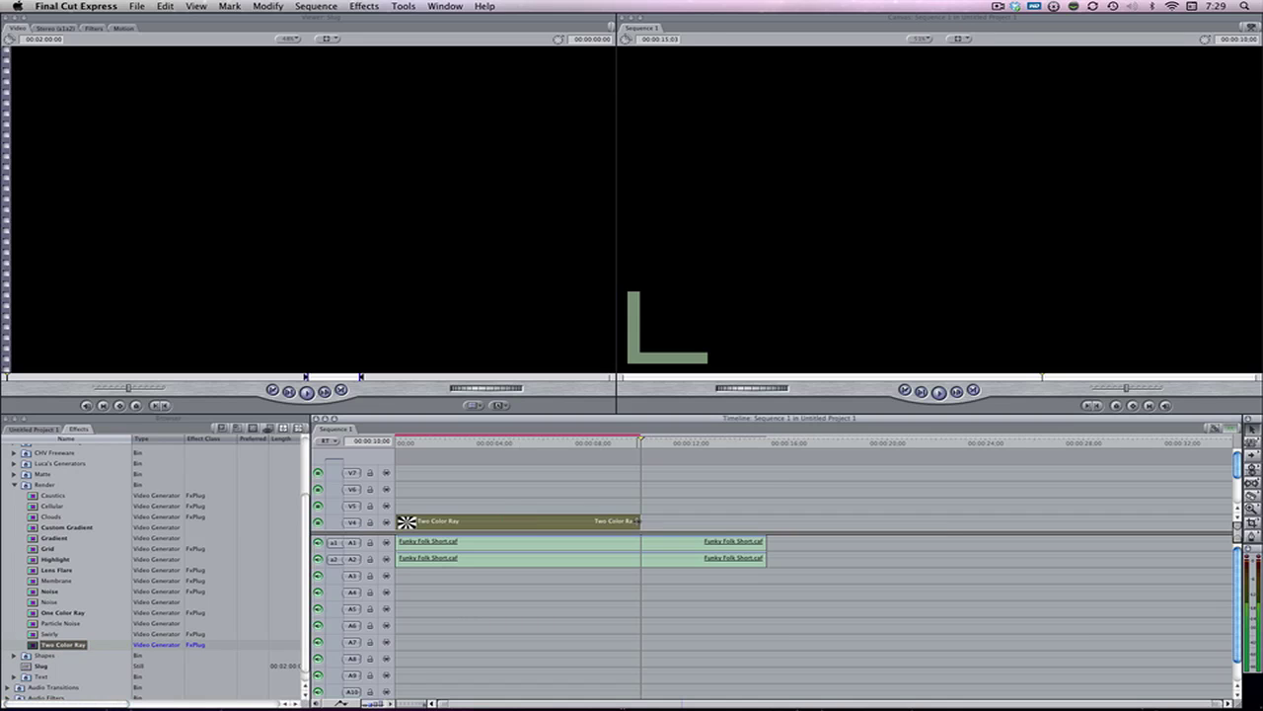
pyautogui.moveTo(650, 520); pyautogui.dragTo(765, 520)
pyautogui.click(1021, 136)
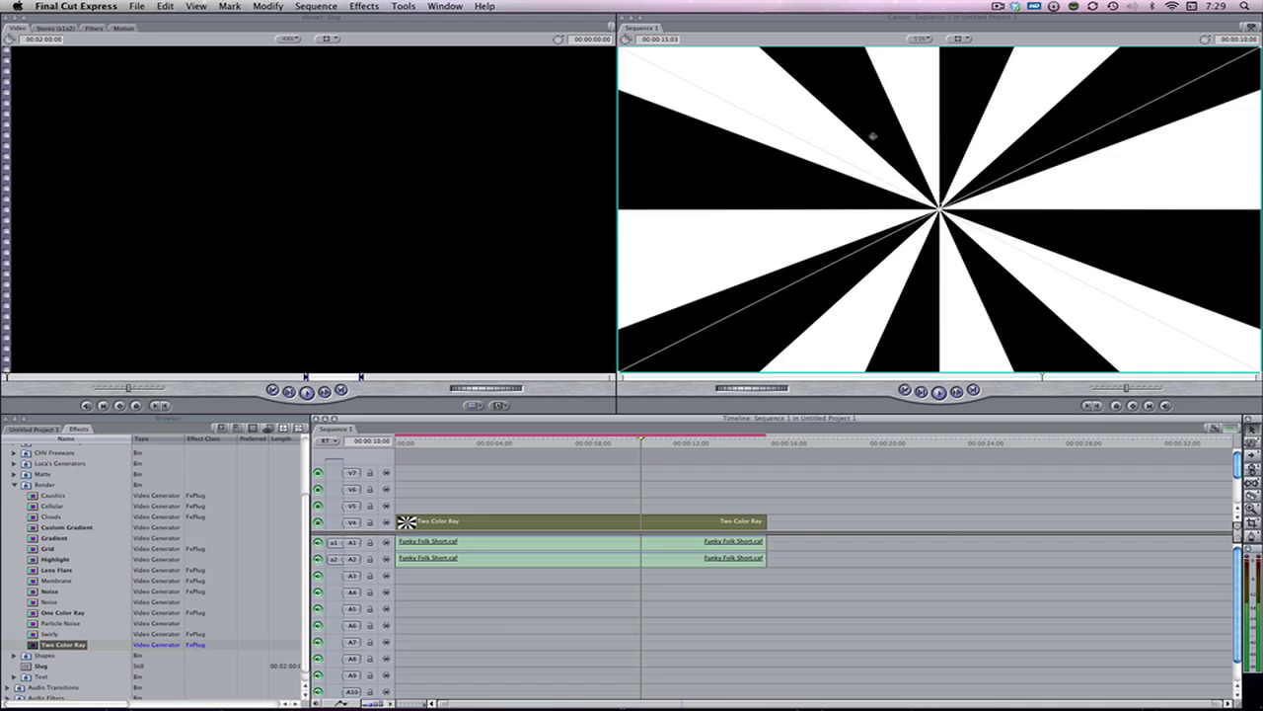
# Step: Open the Two Color Ray controls and move the ray burst's centre lower in the frame
pyautogui.doubleClick(738, 520)
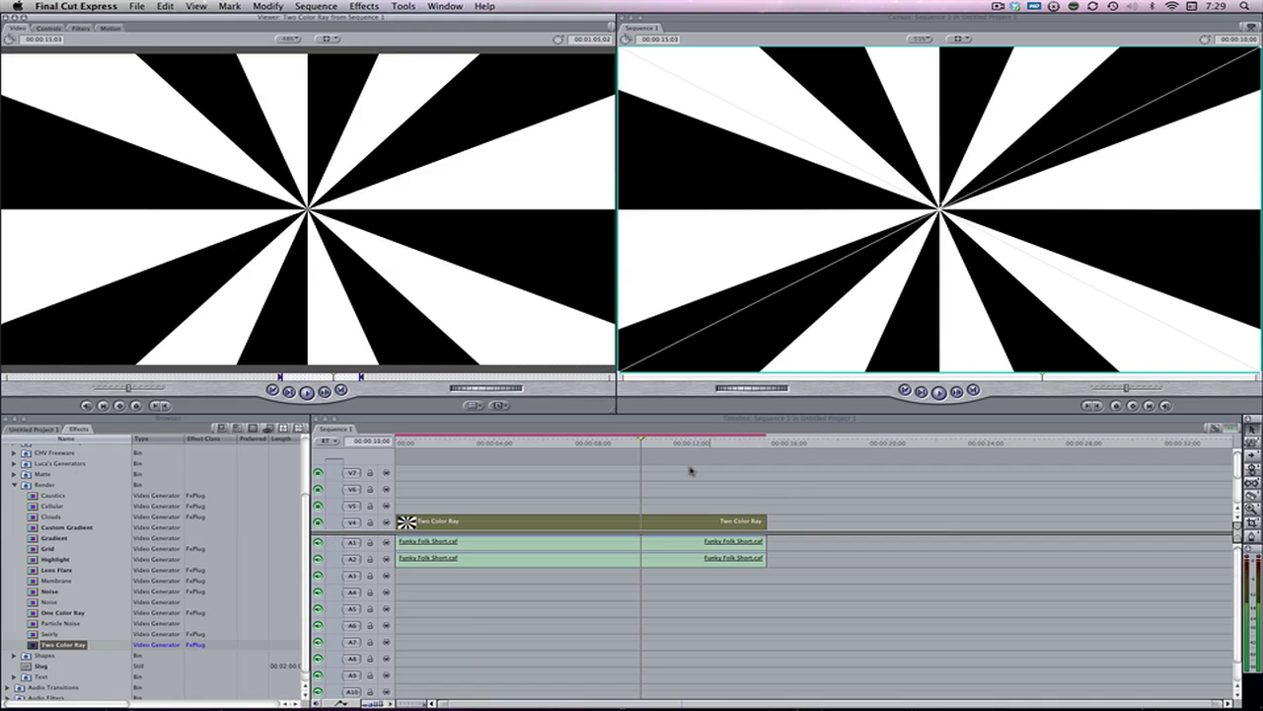
pyautogui.click(49, 28)
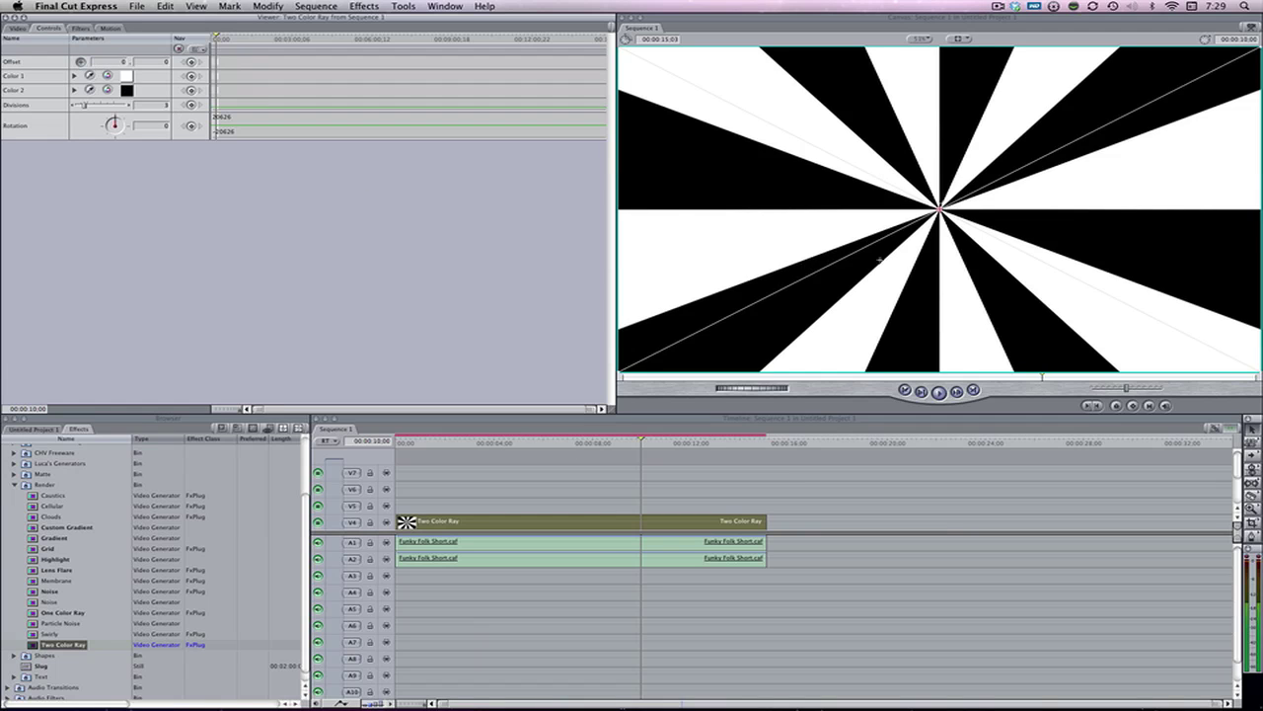
pyautogui.click(941, 288)
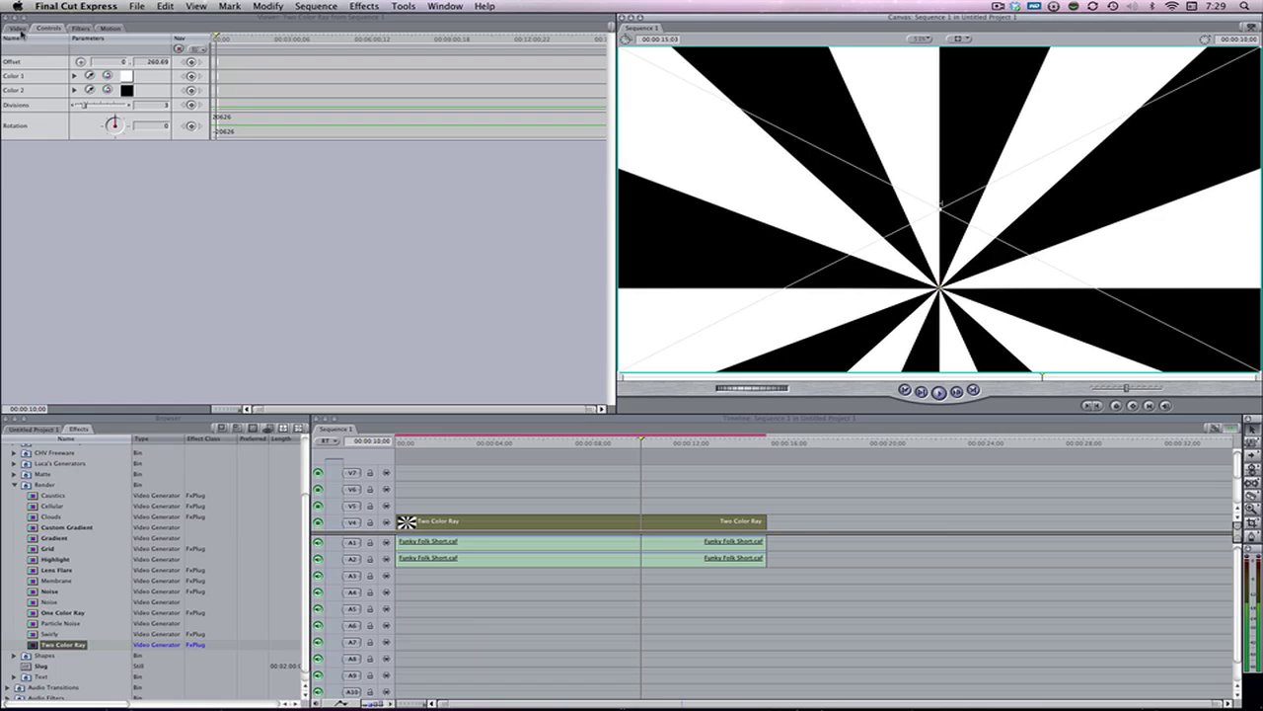
# Step: Set Color 1 to blue-violet and Color 2 to light grey
pyautogui.click(126, 76)
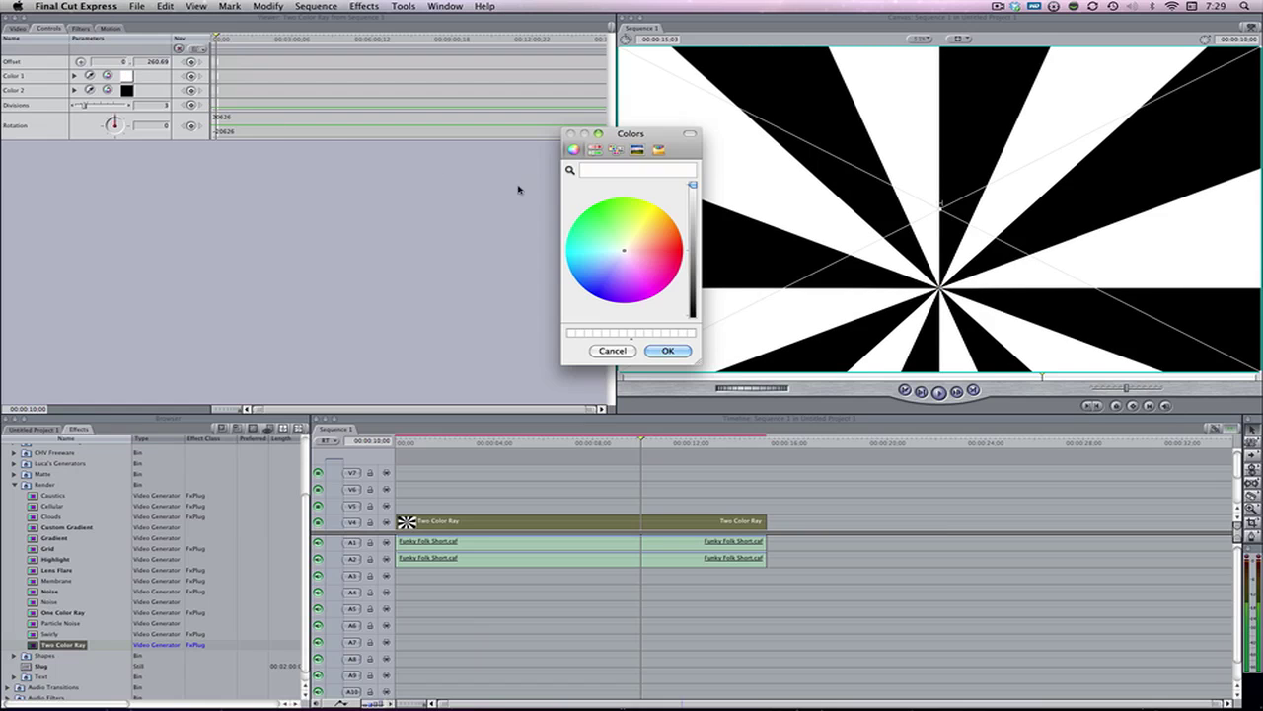
pyautogui.moveTo(610, 268); pyautogui.dragTo(606, 283)
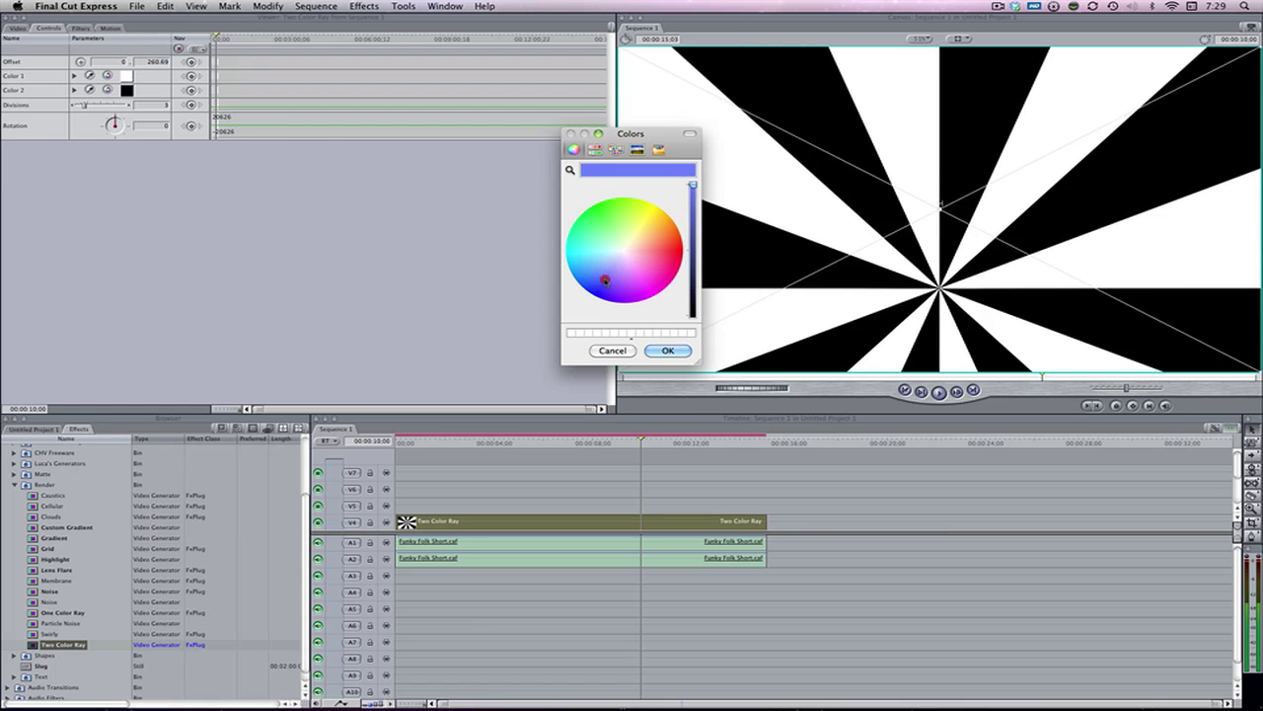
pyautogui.press('Return')
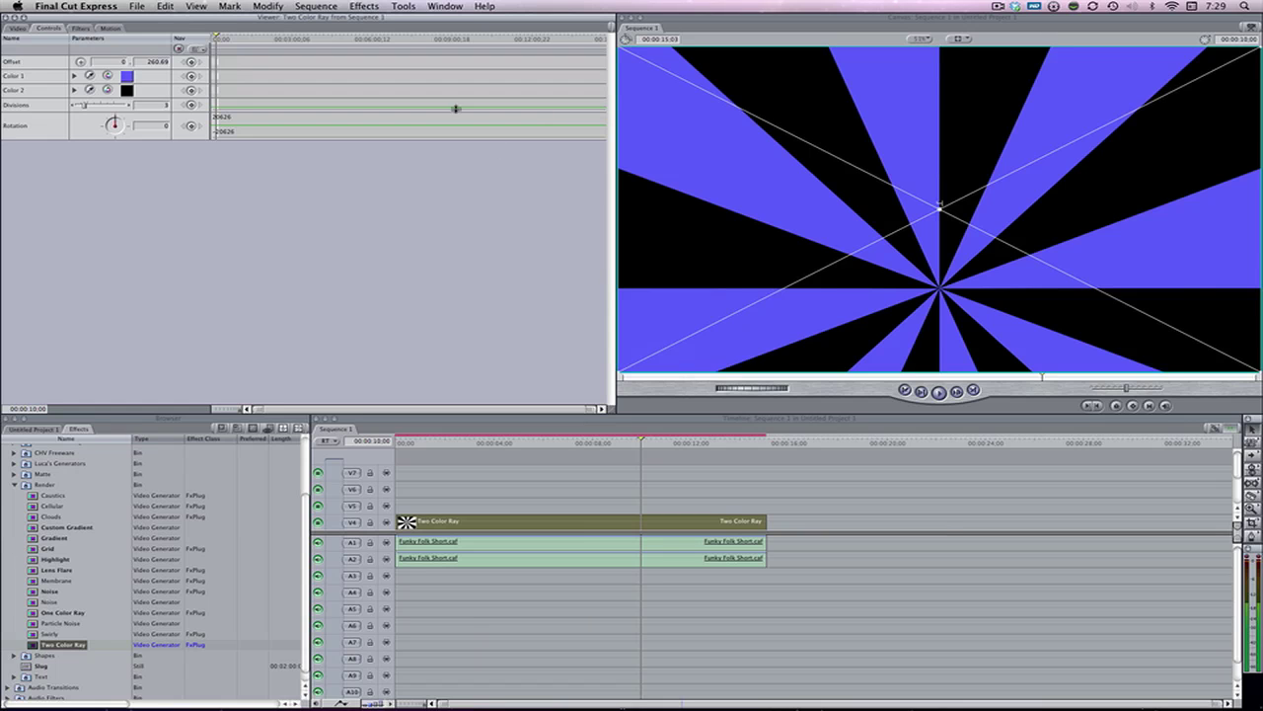
pyautogui.click(127, 91)
pyautogui.moveTo(692, 258); pyautogui.dragTo(696, 205)
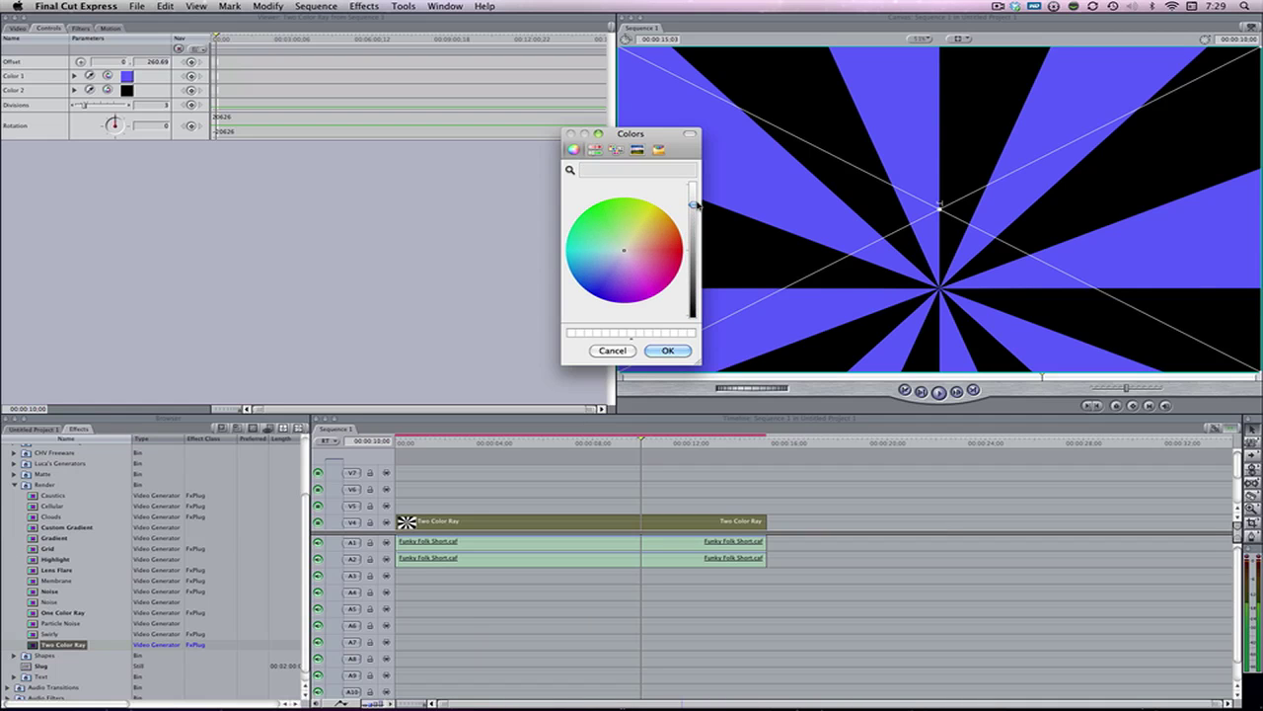
pyautogui.press('Return')
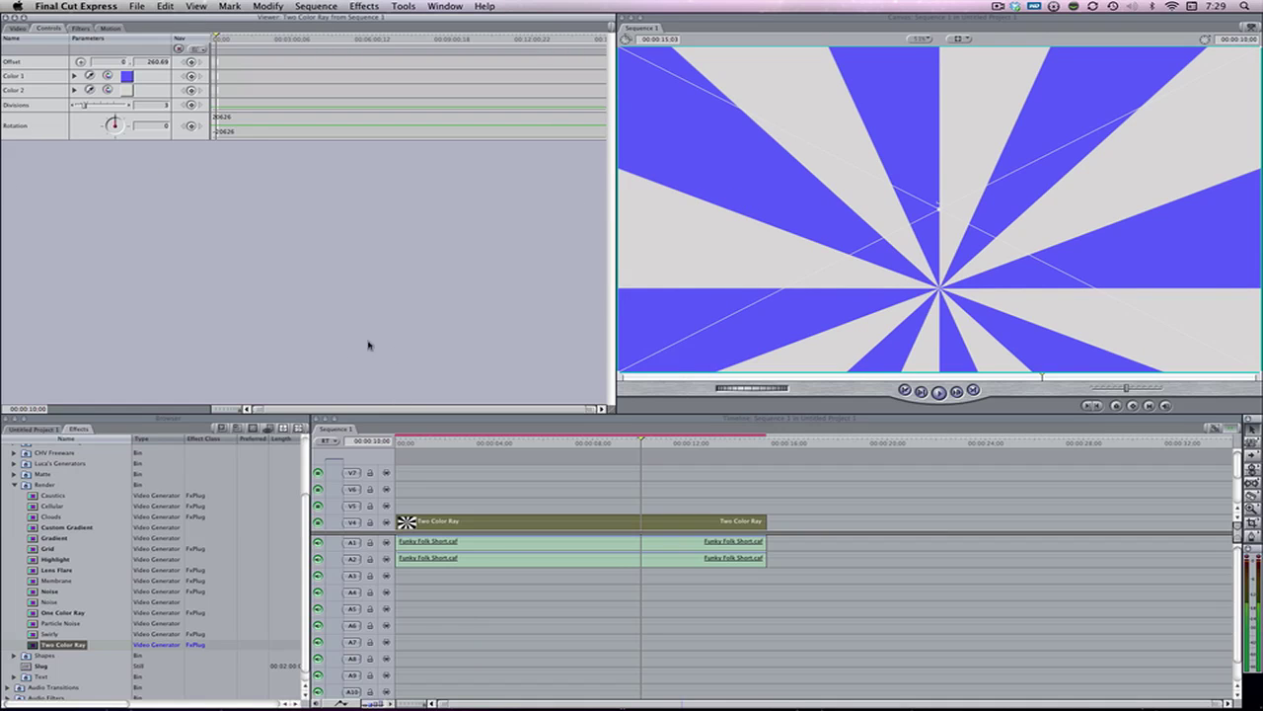
# Step: Keyframe the rays' Rotation from 0 at the clip start to 1085 at 15;03
pyautogui.click(231, 405)
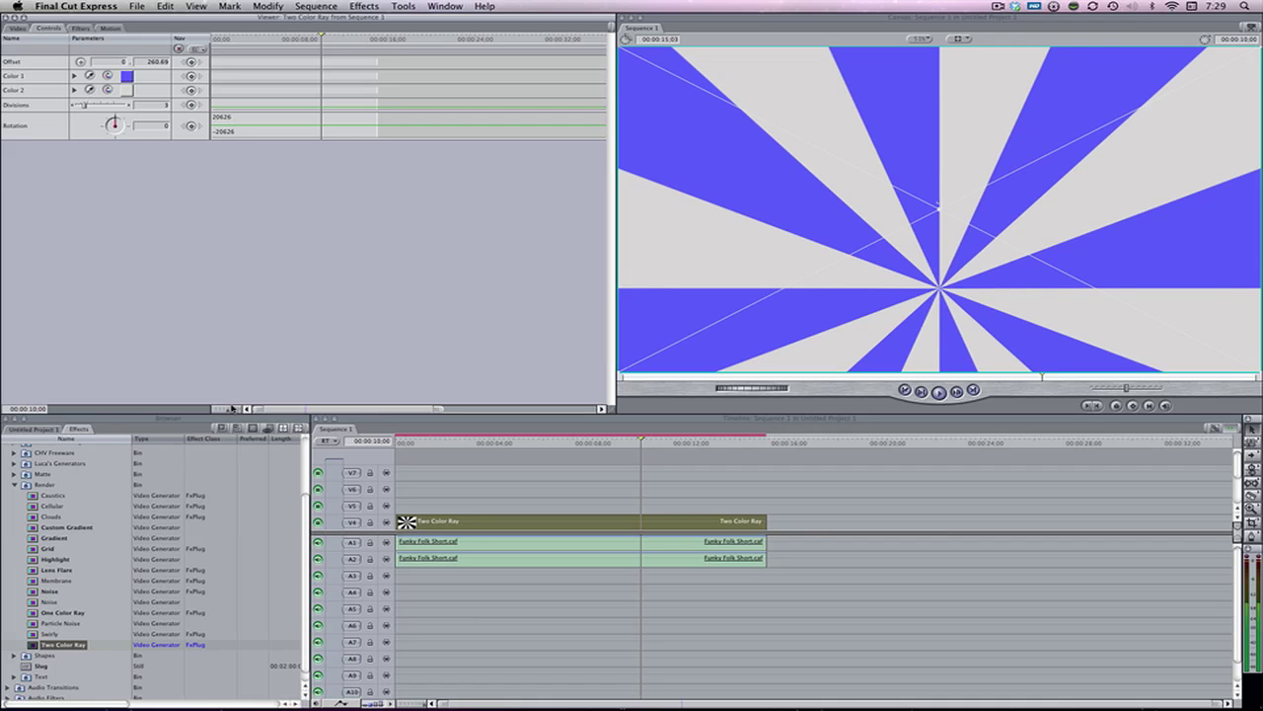
pyautogui.click(226, 408)
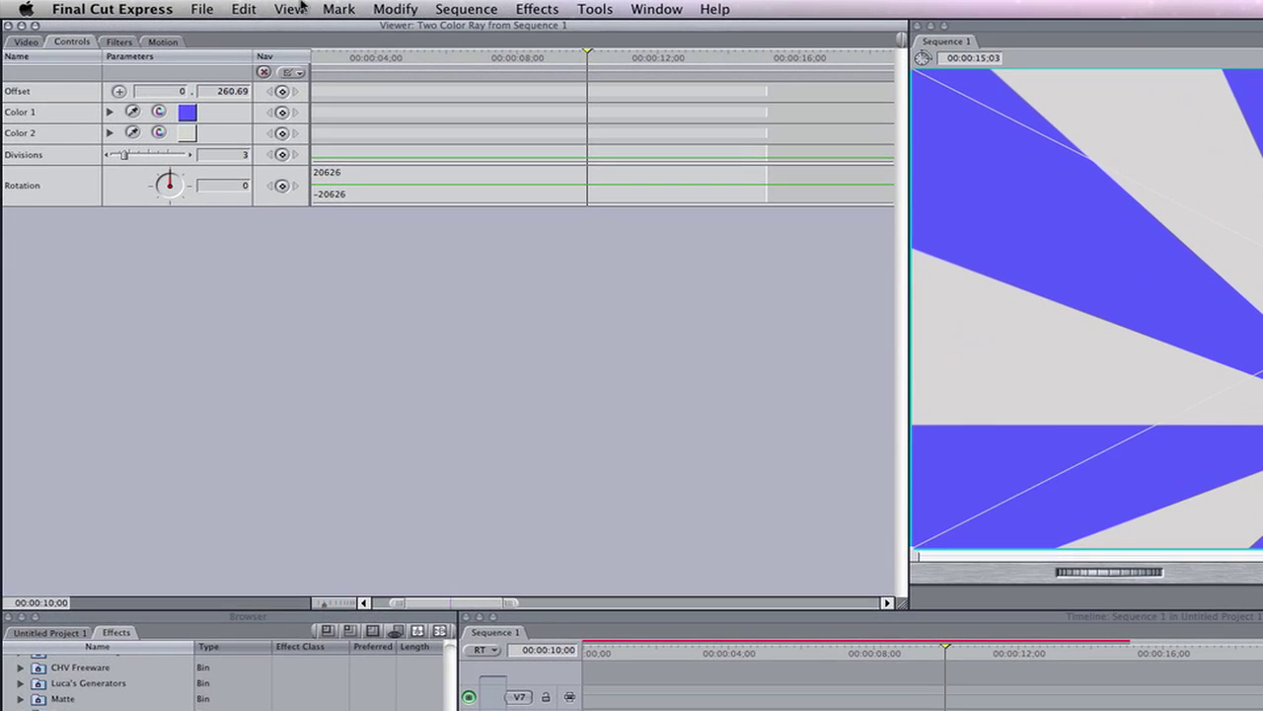
pyautogui.moveTo(422, 55); pyautogui.dragTo(282, 48)
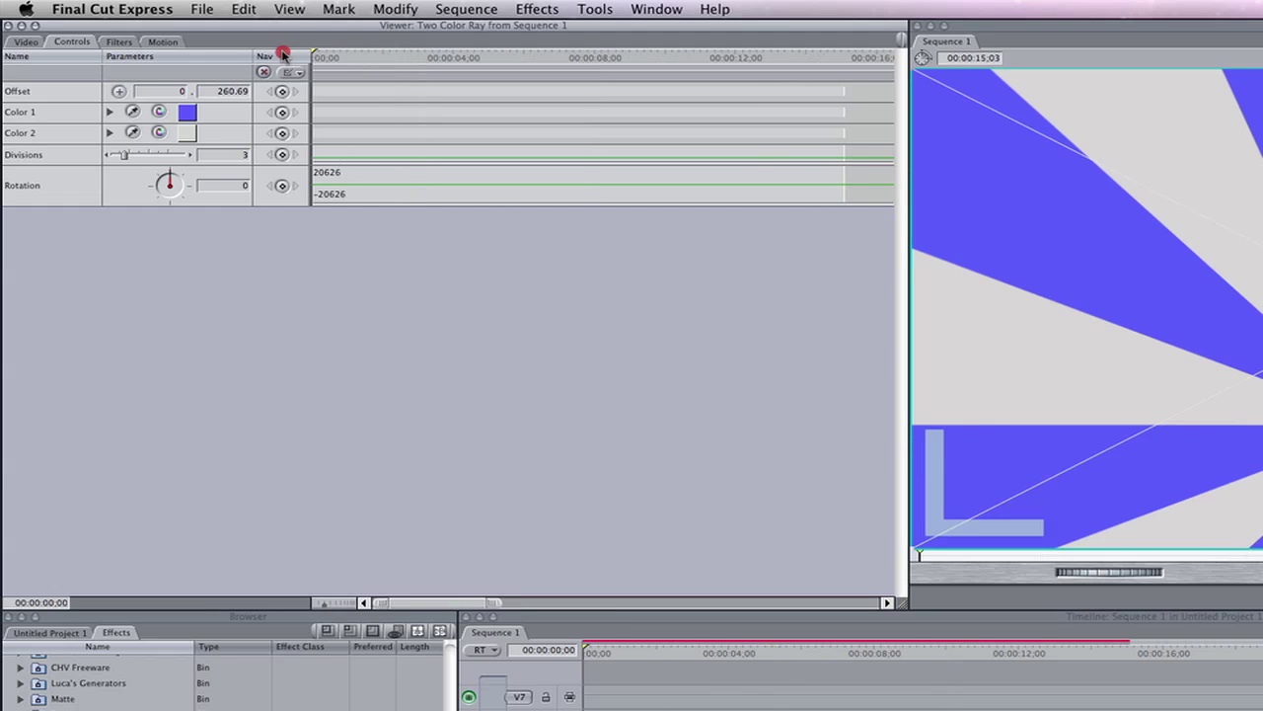
pyautogui.click(283, 186)
pyautogui.moveTo(772, 56); pyautogui.dragTo(844, 54)
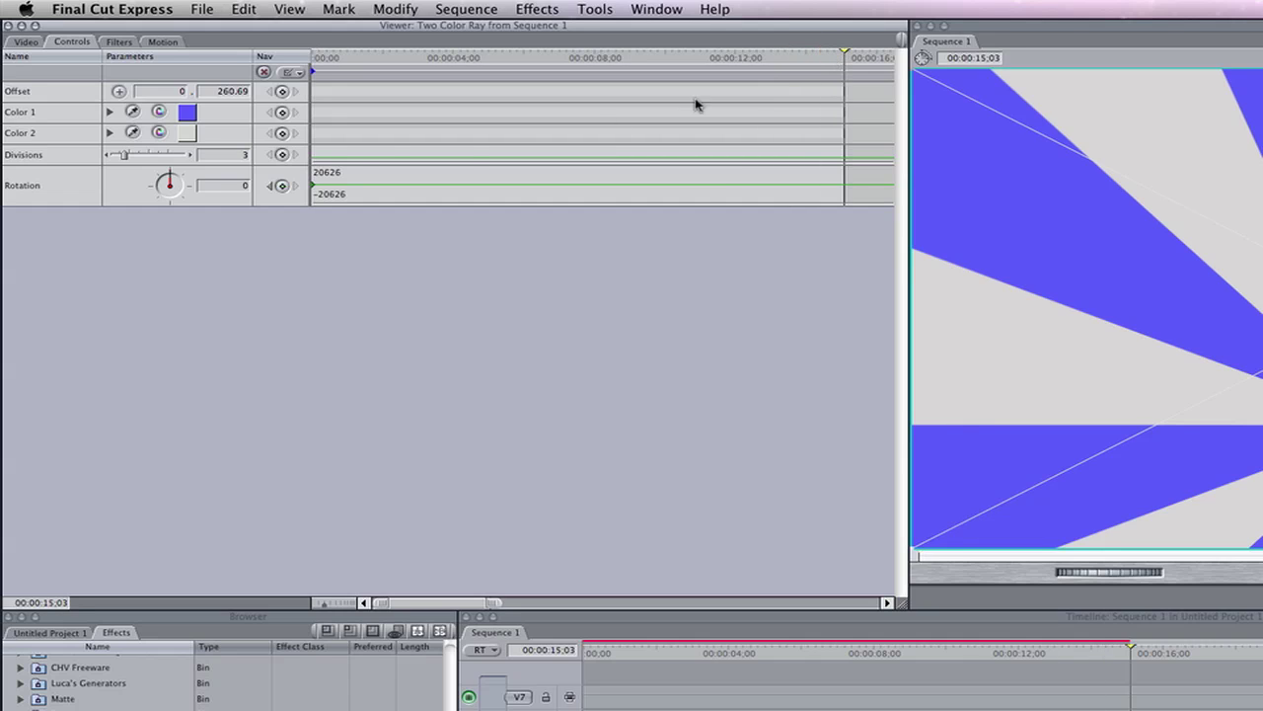
pyautogui.click(282, 186)
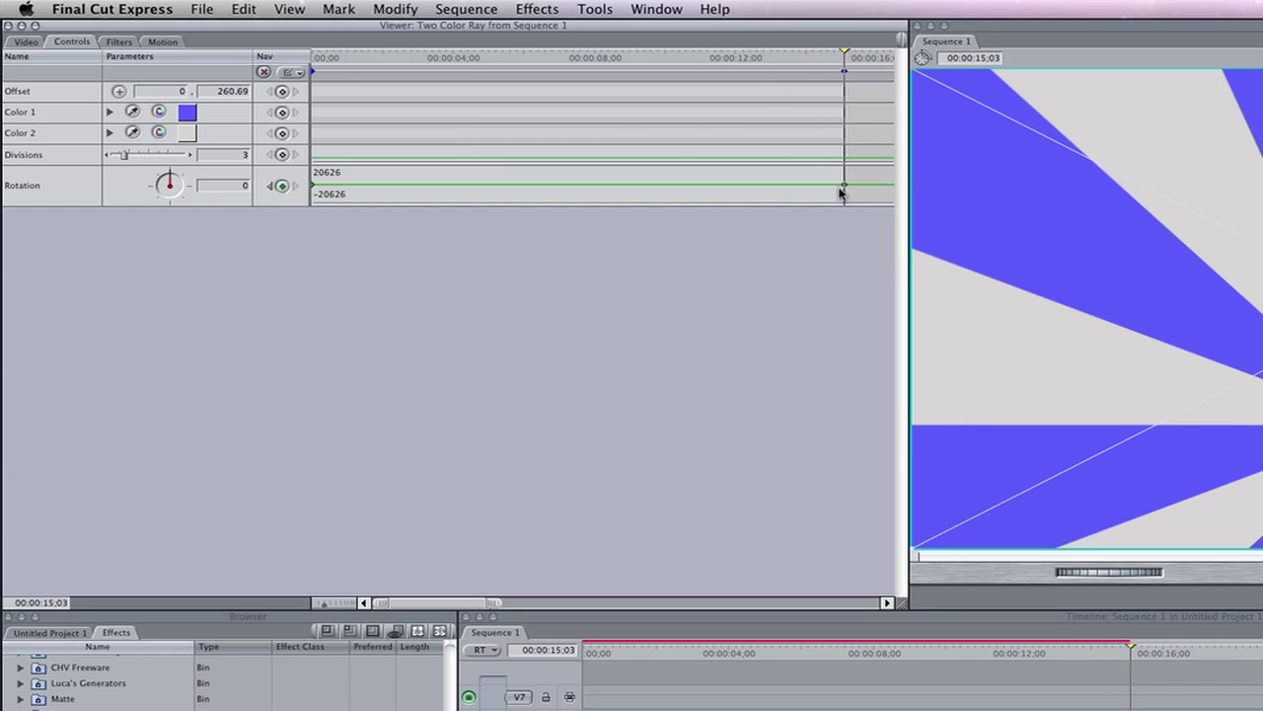
pyautogui.moveTo(844, 185); pyautogui.dragTo(844, 186)
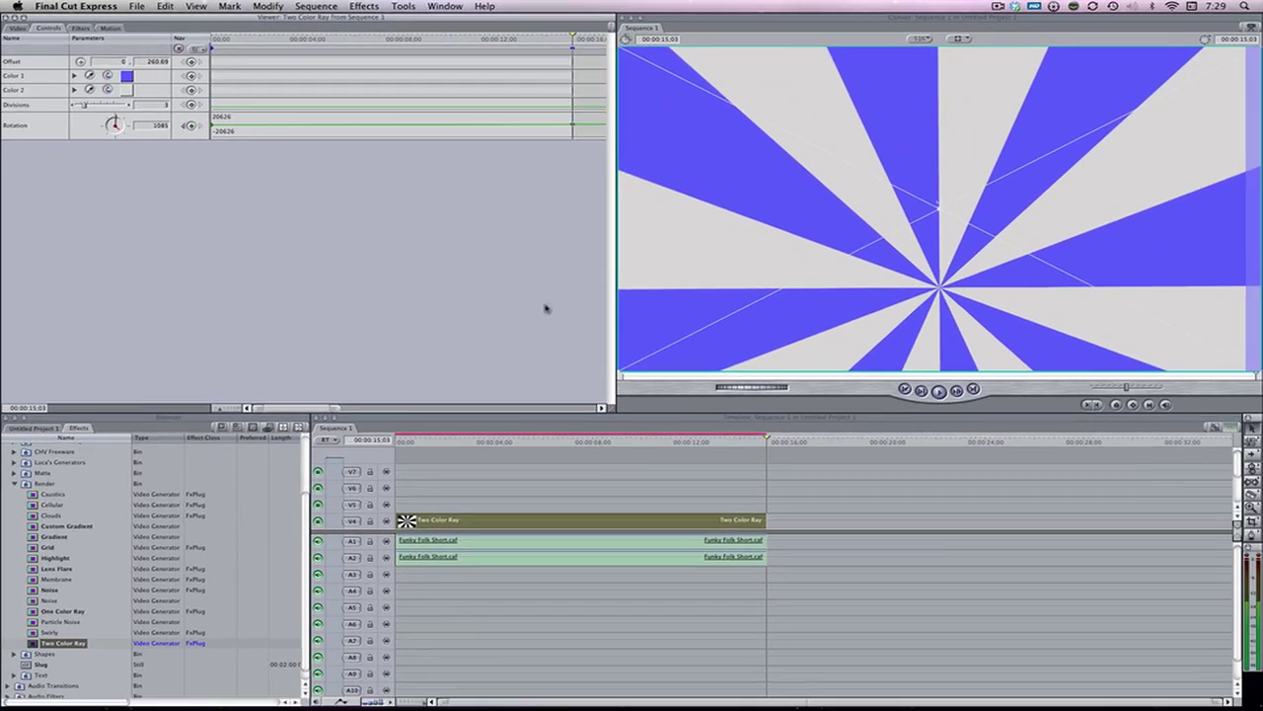
# Step: Render the ray background and play the sequence from the start
pyautogui.hotkey('alt', 'r')
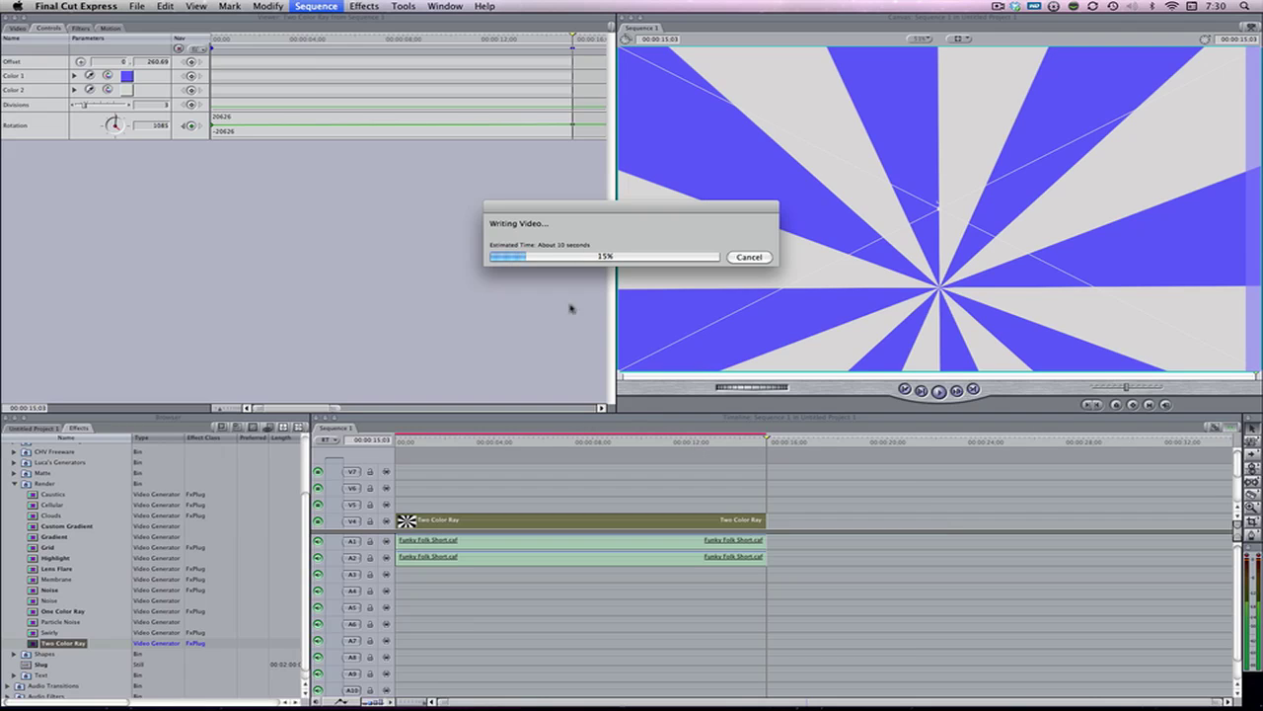
pyautogui.click(747, 258)
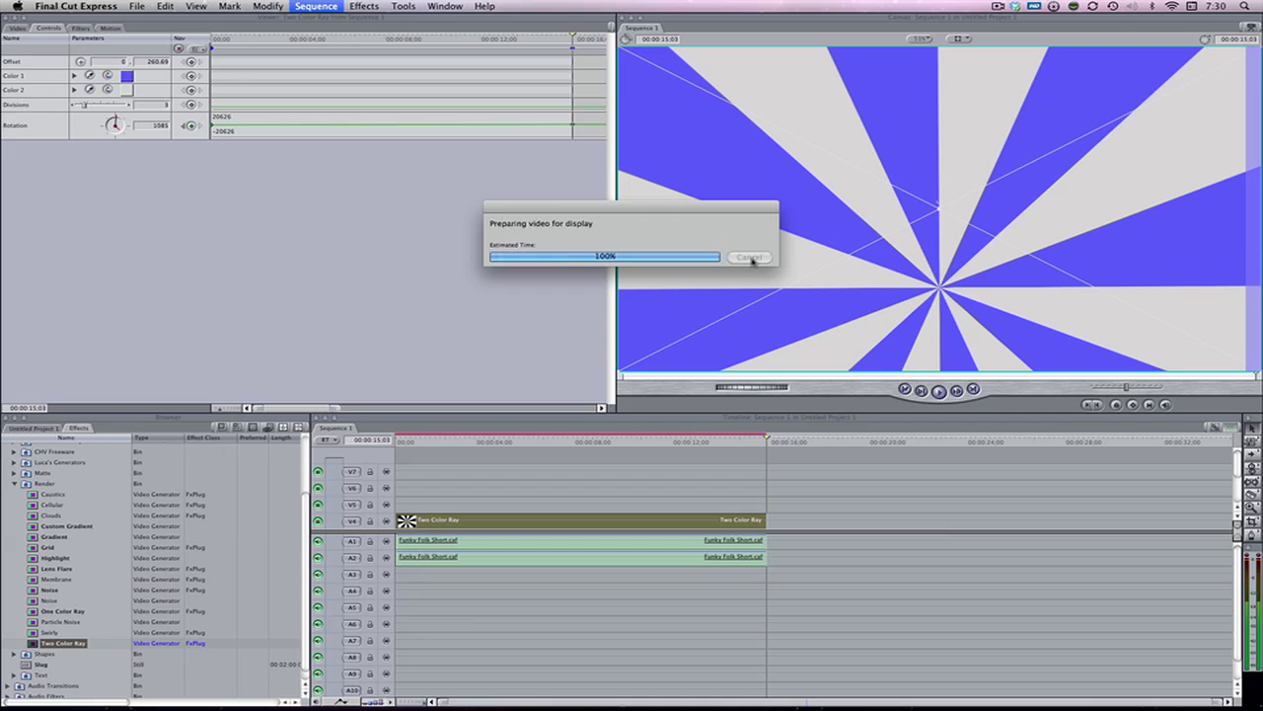
pyautogui.click(412, 450)
pyautogui.press('space')
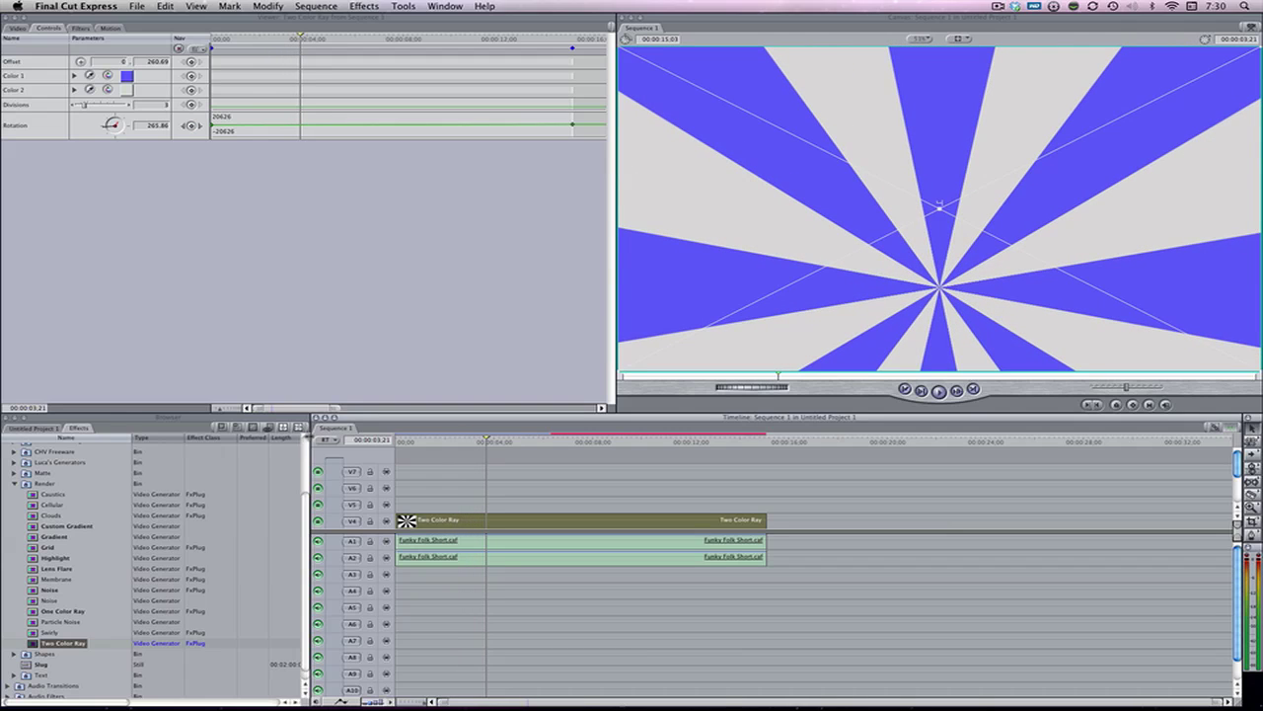
# Step: Place KaCoShorts Logo.jpg on V5 and extend it to end at 15:03
pyautogui.click(34, 428)
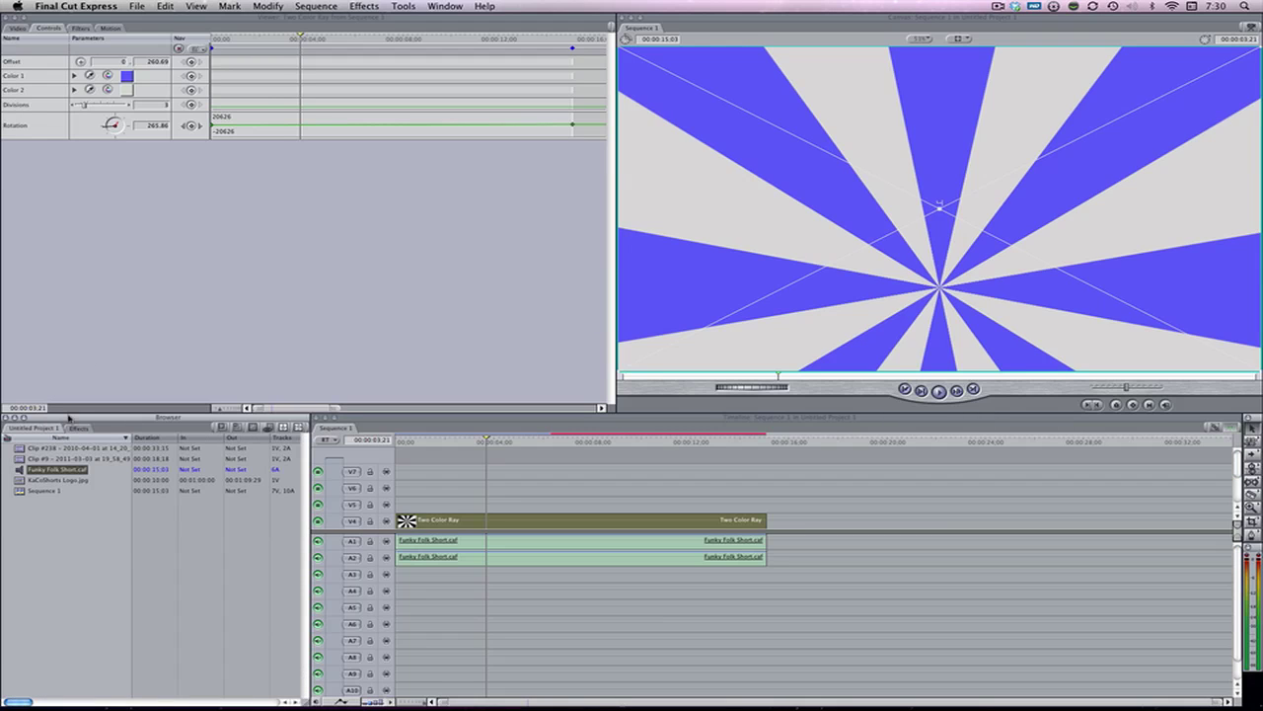
pyautogui.click(60, 481)
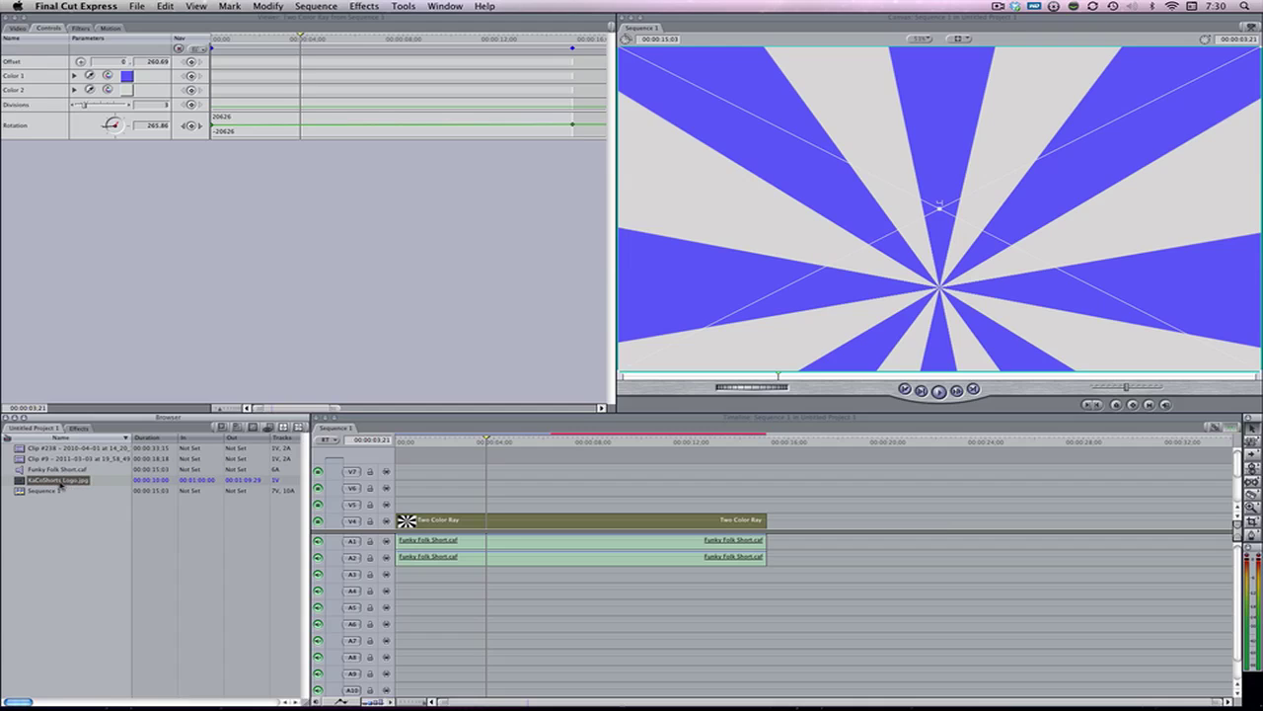
pyautogui.moveTo(61, 483); pyautogui.dragTo(385, 504)
pyautogui.click(476, 444)
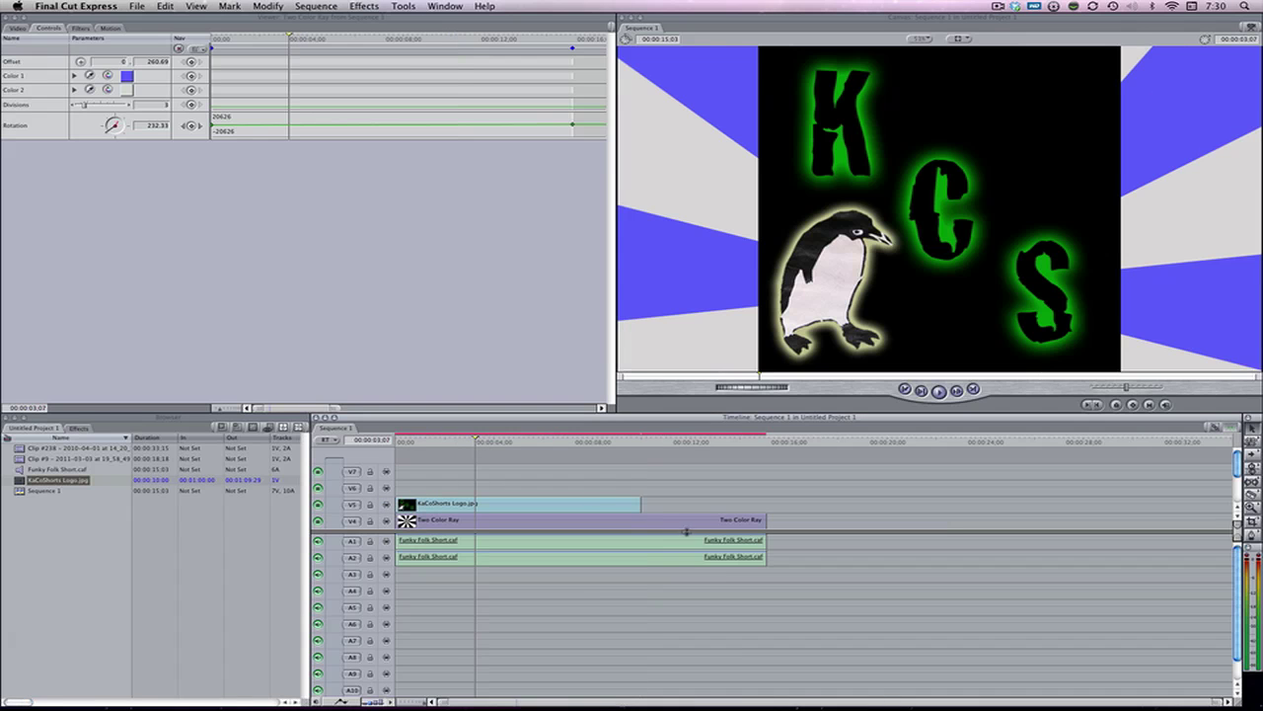
pyautogui.moveTo(641, 504); pyautogui.dragTo(759, 503)
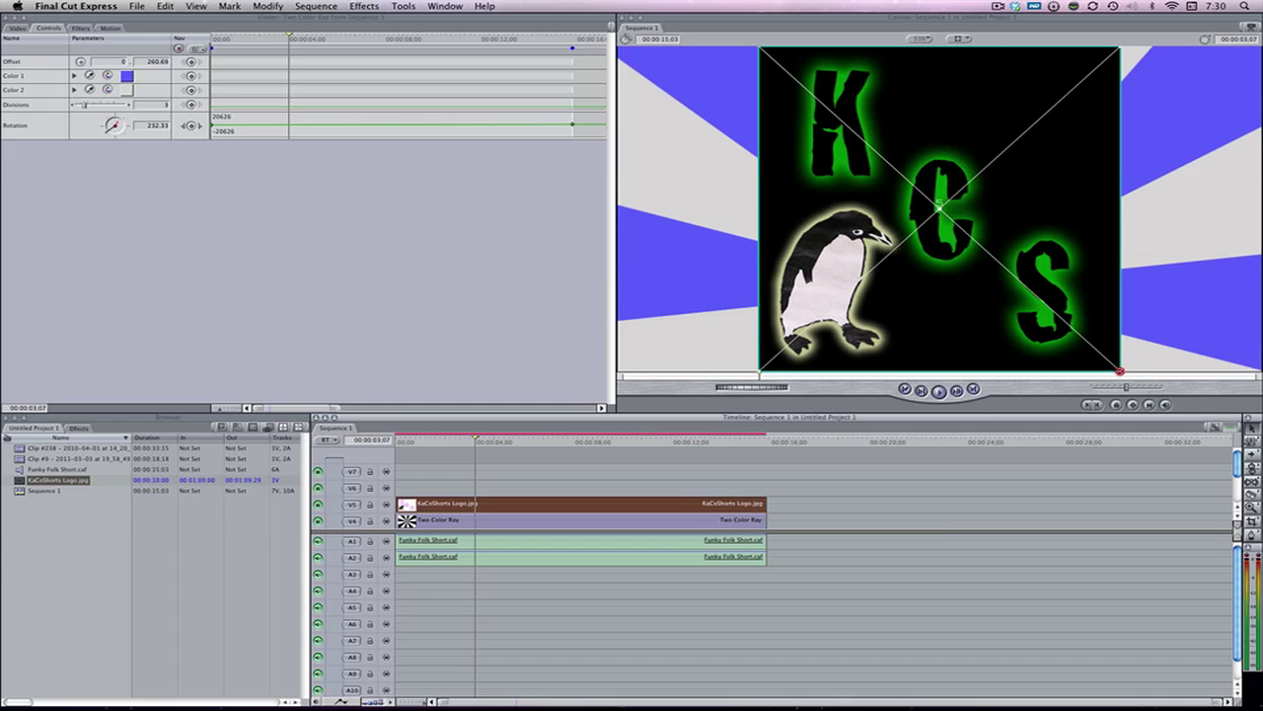
# Step: Shrink the logo and move it into the lower-right corner of the Canvas
pyautogui.moveTo(1119, 371); pyautogui.dragTo(1142, 329)
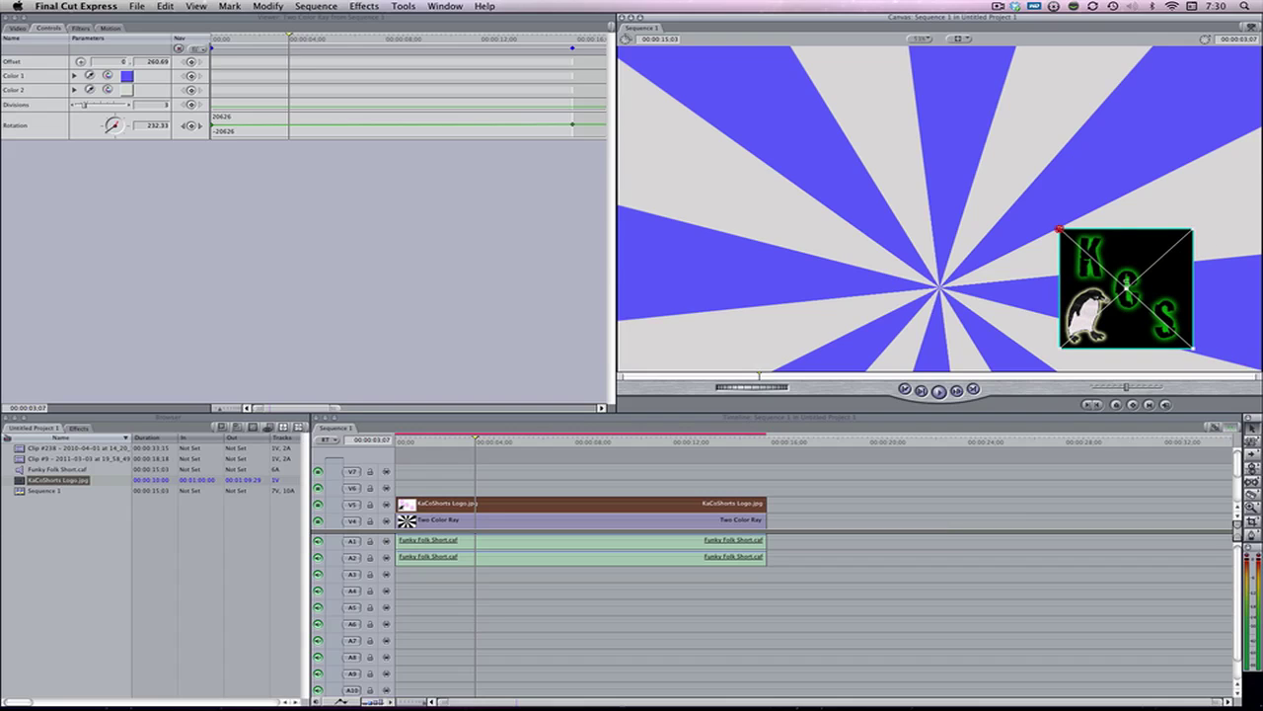
pyautogui.moveTo(1107, 265); pyautogui.dragTo(1114, 264)
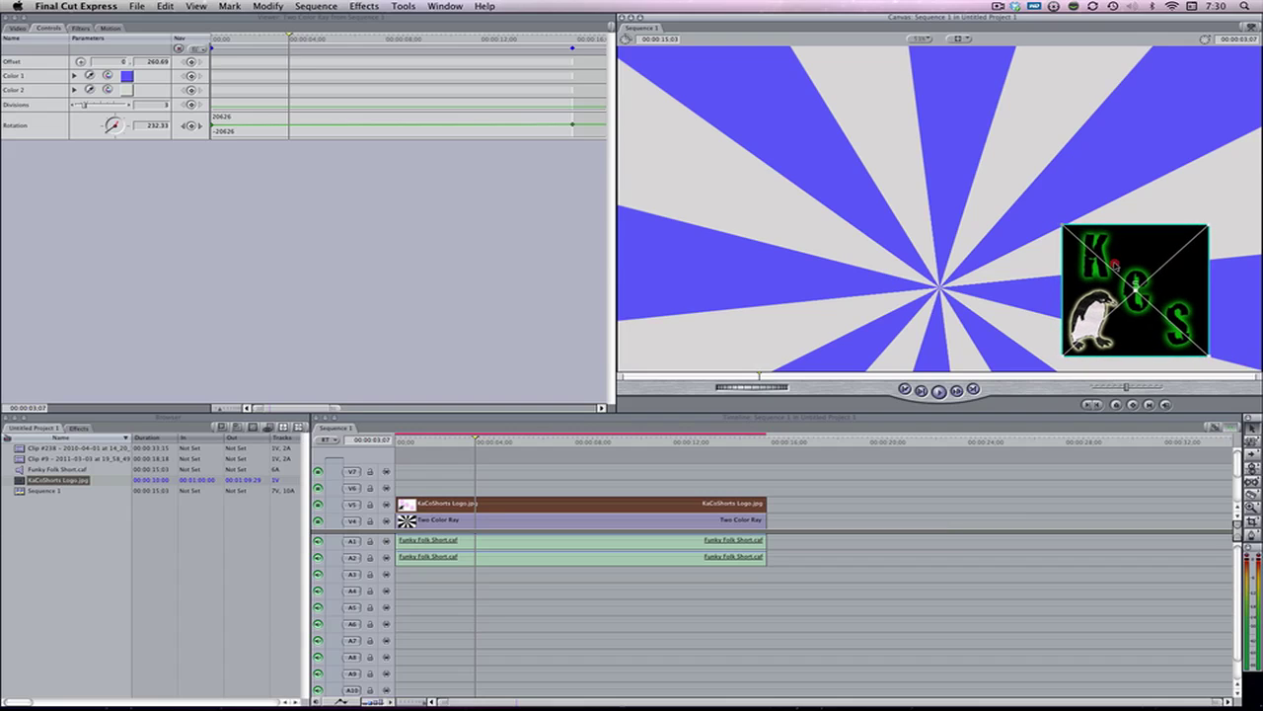
pyautogui.click(31, 553)
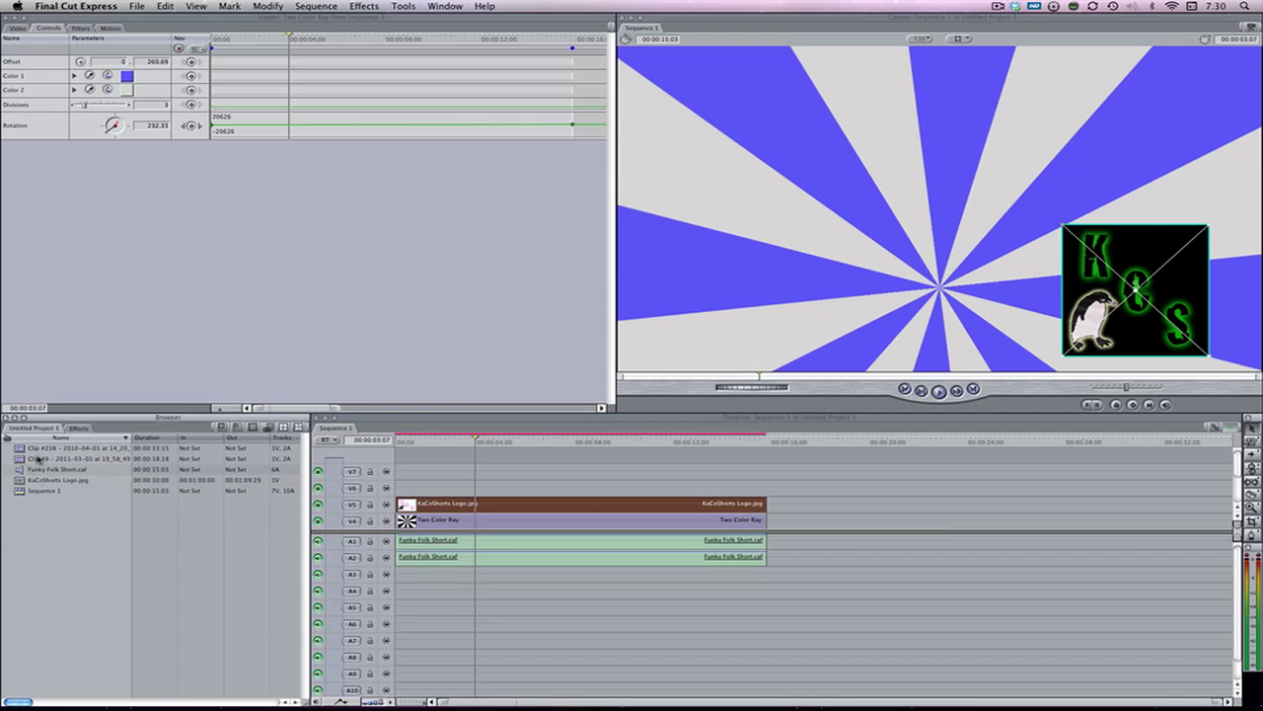
# Step: Put Clip #9 on V6, split it at 15;03 and delete the excess piece
pyautogui.doubleClick(43, 458)
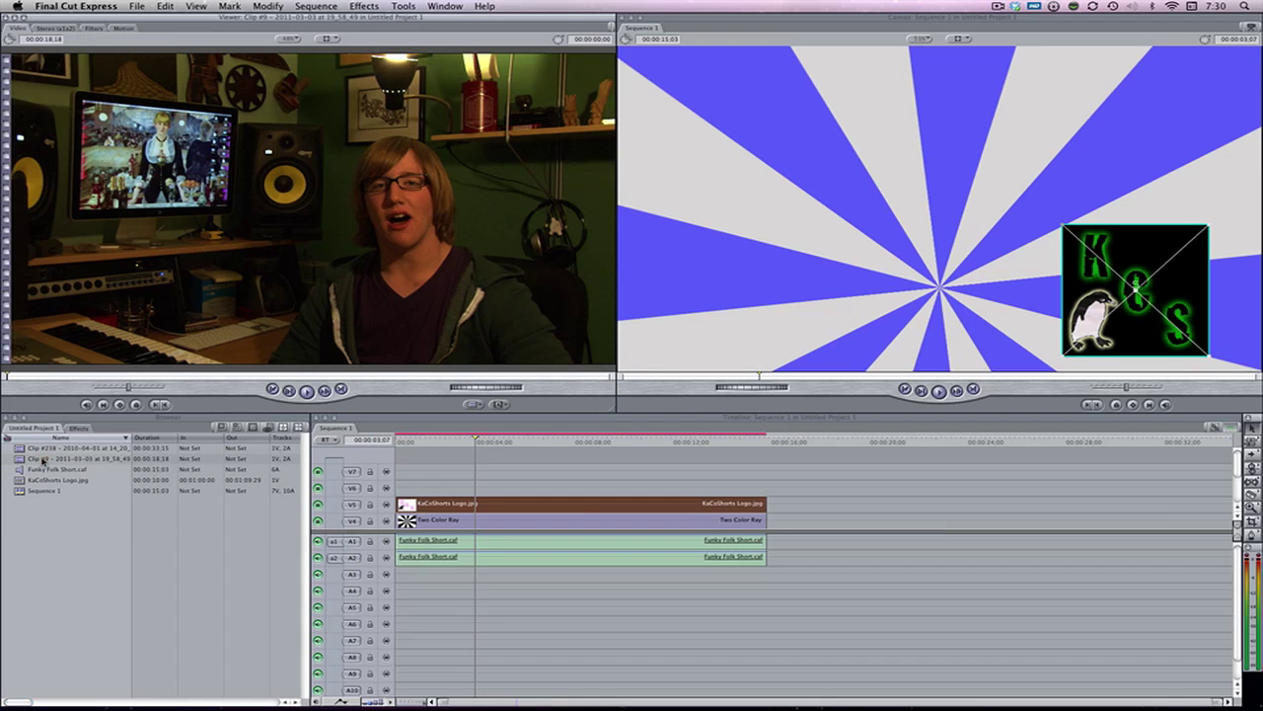
pyautogui.moveTo(43, 458); pyautogui.dragTo(395, 491)
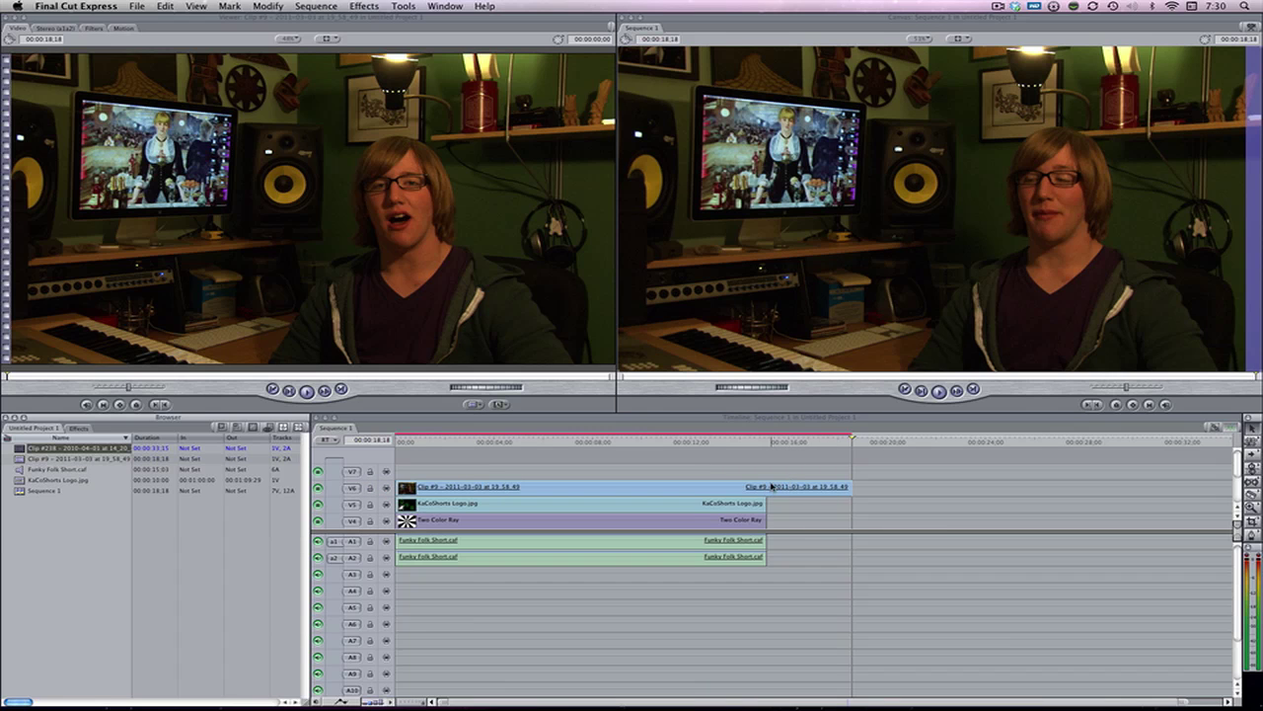
pyautogui.click(790, 483)
pyautogui.click(765, 485)
pyautogui.click(800, 486)
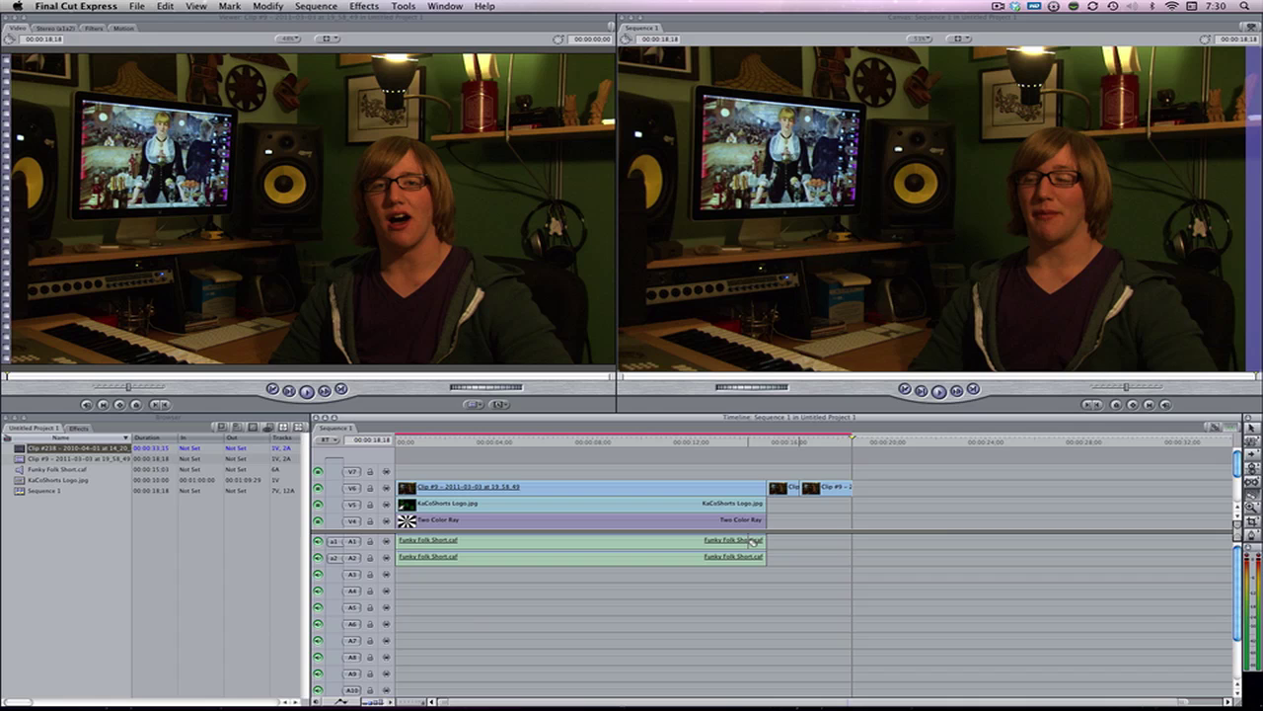
pyautogui.hotkey('ctrl', 'z')
pyautogui.press('a')
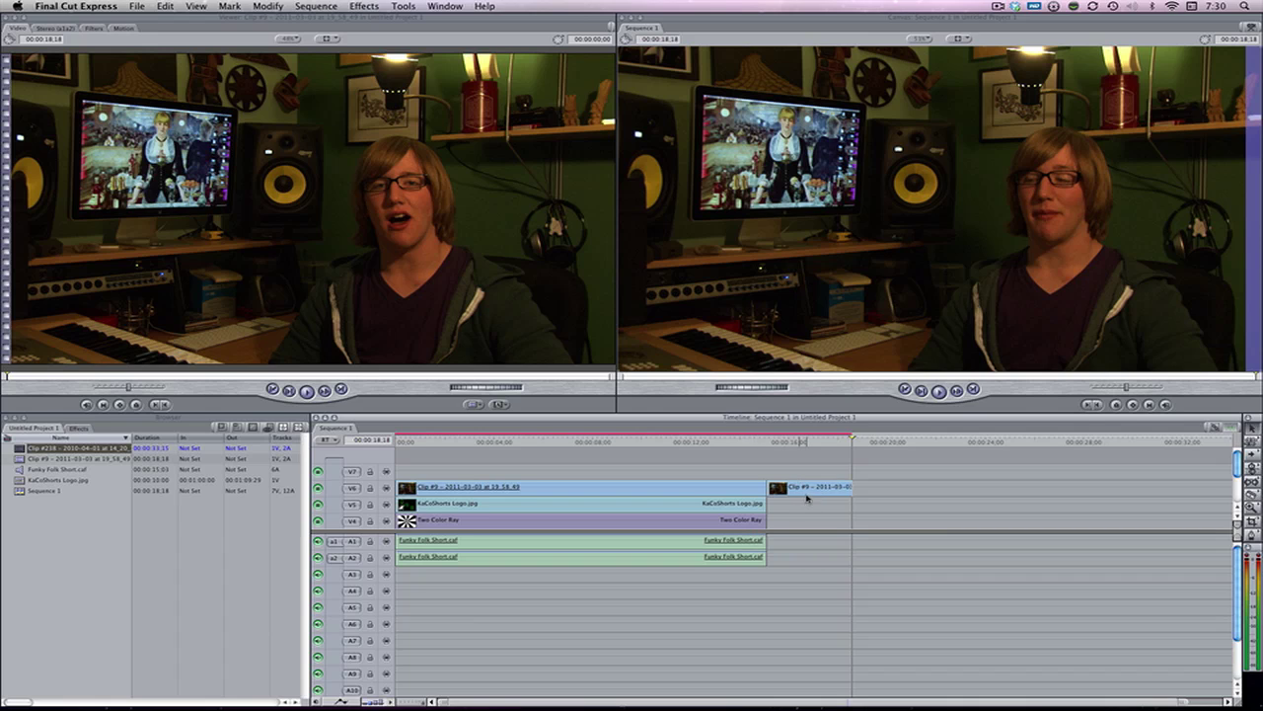
pyautogui.click(804, 495)
pyautogui.press('Delete')
# Step: Delete Clip #9's audio from tracks A11/A12
pyautogui.scroll(-3, 775, 595)
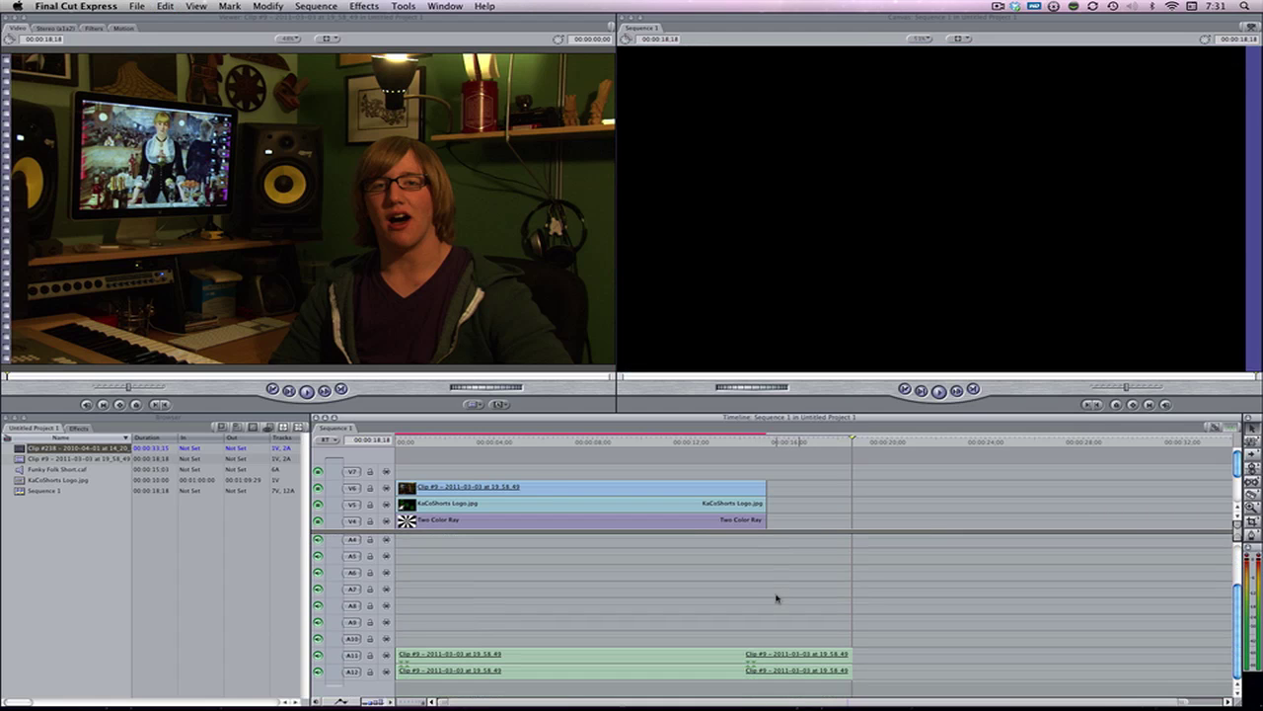
pyautogui.click(657, 666)
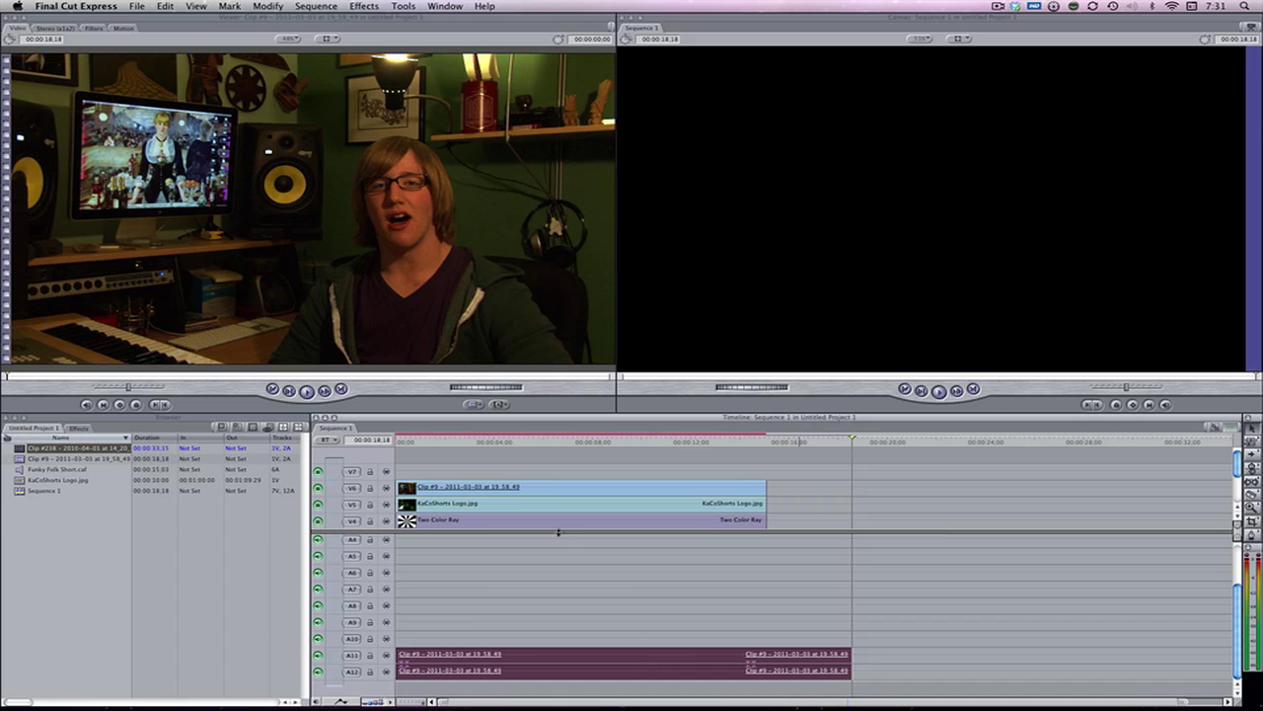
pyautogui.press('Delete')
pyautogui.scroll(3, 586, 553)
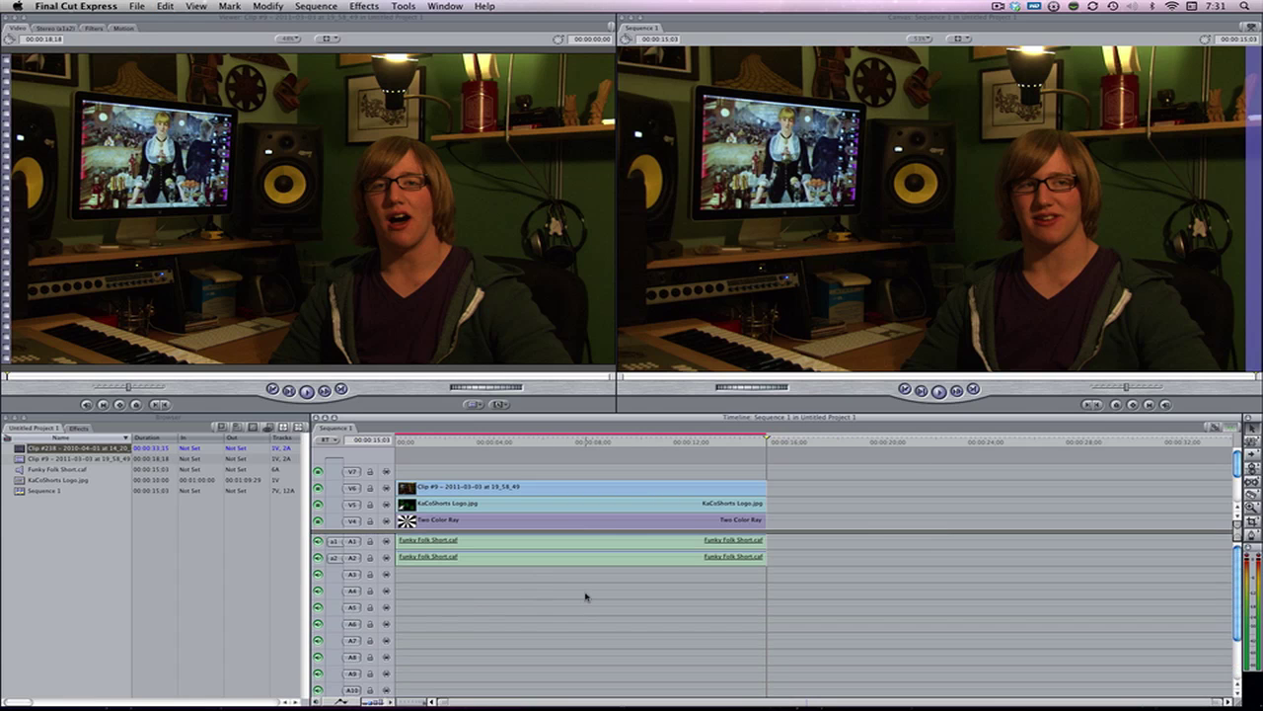
pyautogui.click(30, 449)
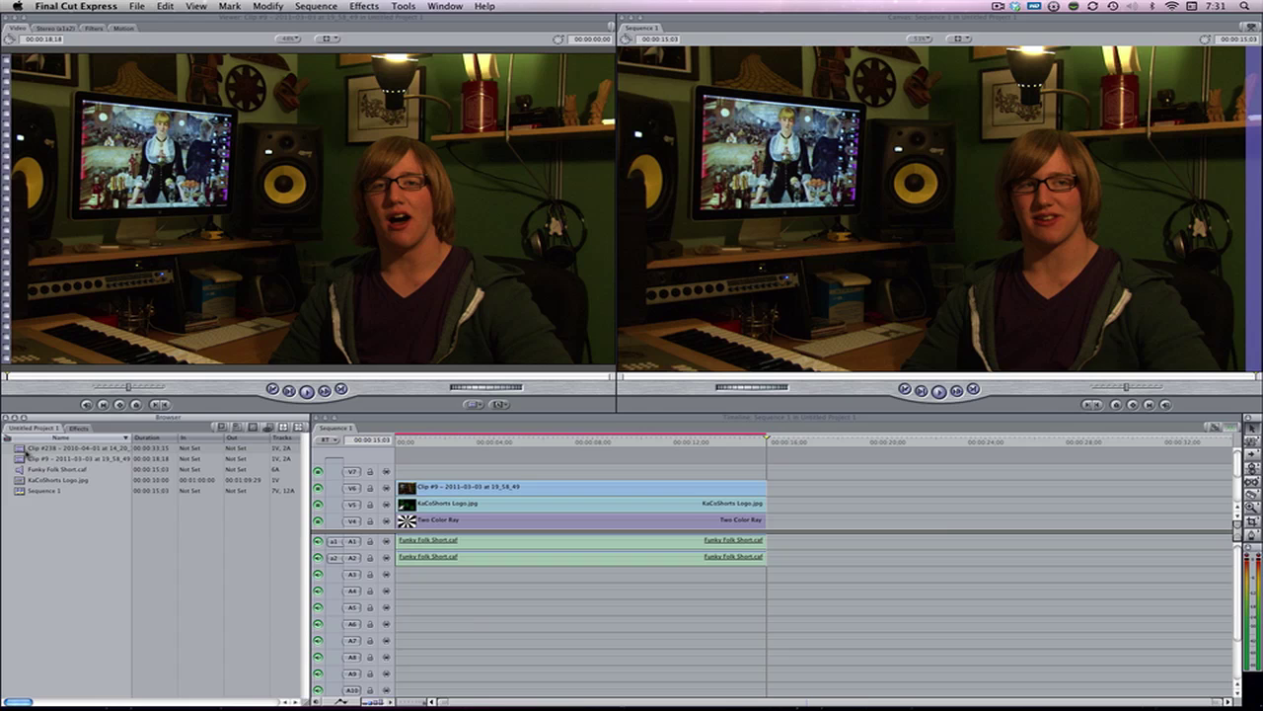
# Step: Put Clip #238 on V7, cut it at 15:03 and delete the tail
pyautogui.doubleClick(29, 449)
pyautogui.moveTo(29, 452); pyautogui.dragTo(400, 472)
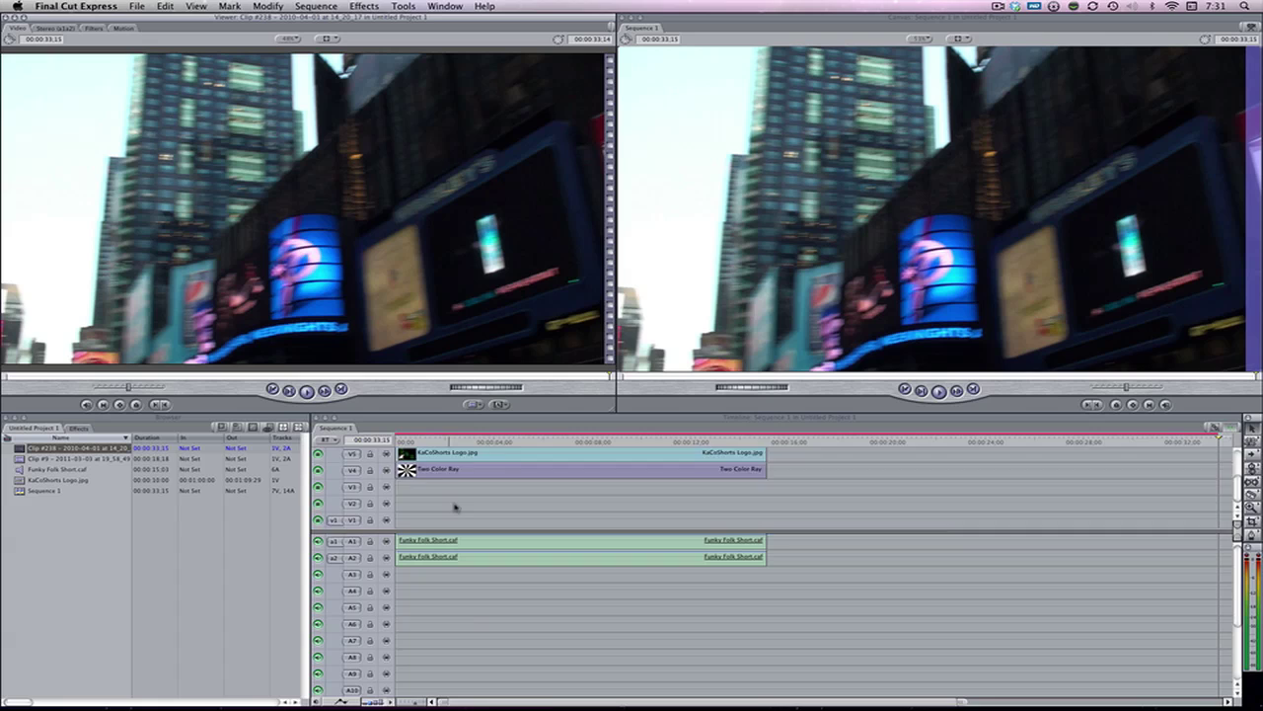
pyautogui.hotkey('ctrl', 'v')
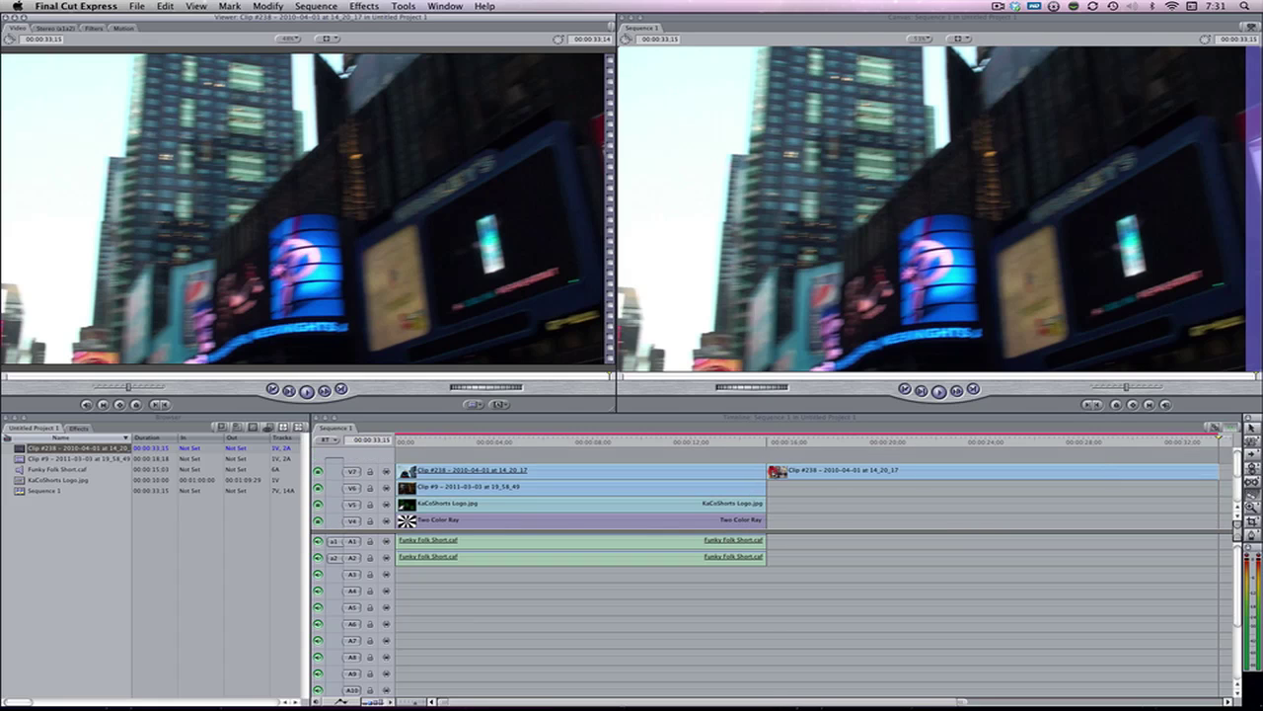
pyautogui.click(786, 471)
pyautogui.press('Delete')
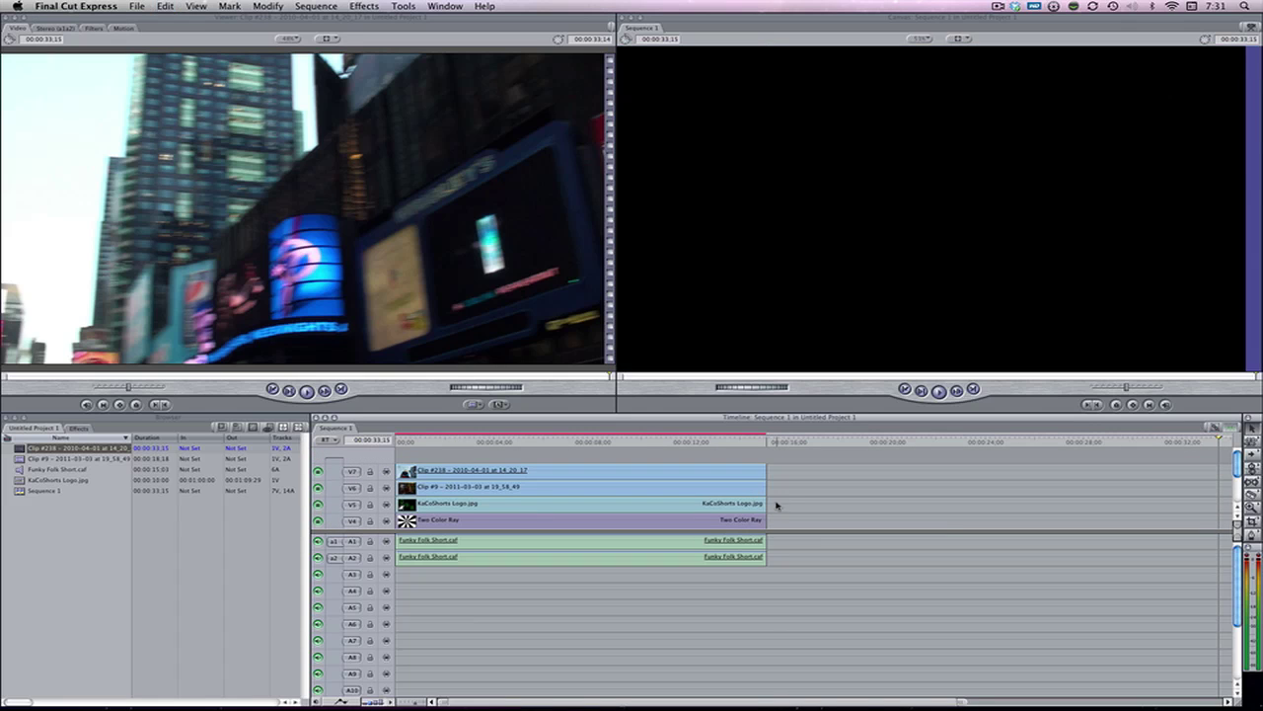
# Step: Delete Clip #238's audio from tracks A13/A14
pyautogui.scroll(-5, 772, 581)
pyautogui.click(784, 675)
pyautogui.press('Delete')
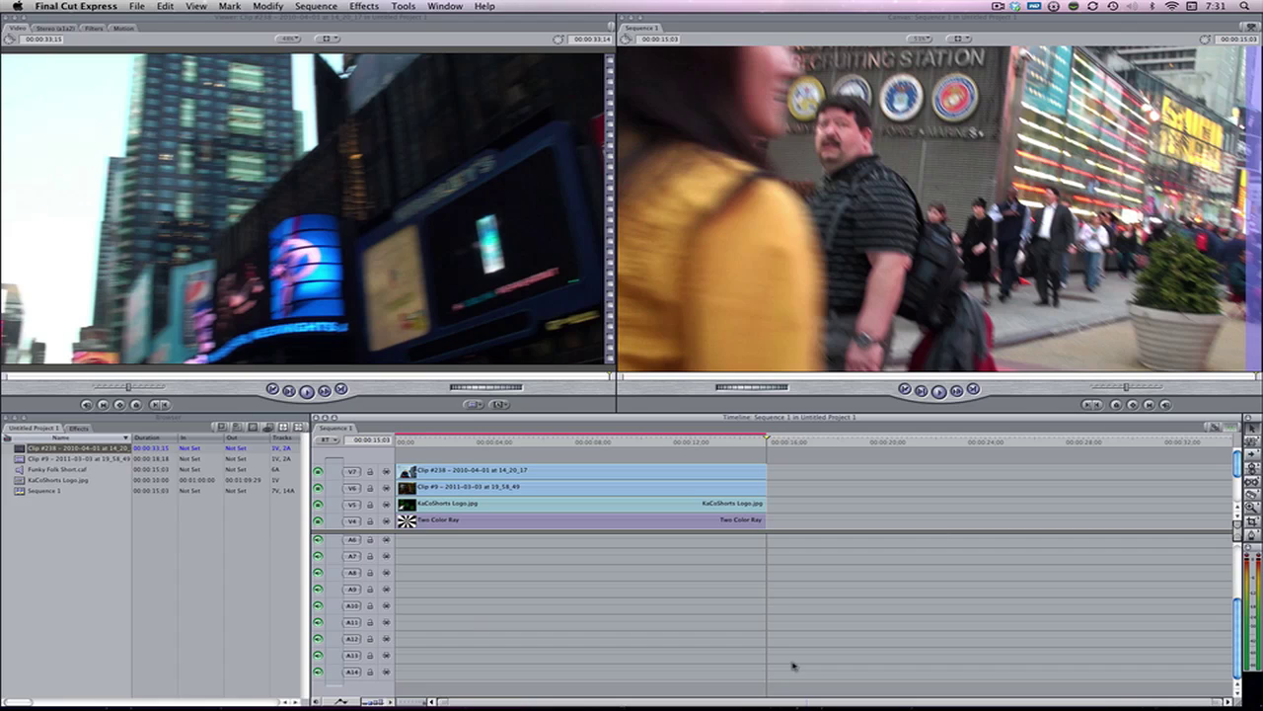
pyautogui.scroll(5, 791, 615)
pyautogui.scroll(-3, 794, 493)
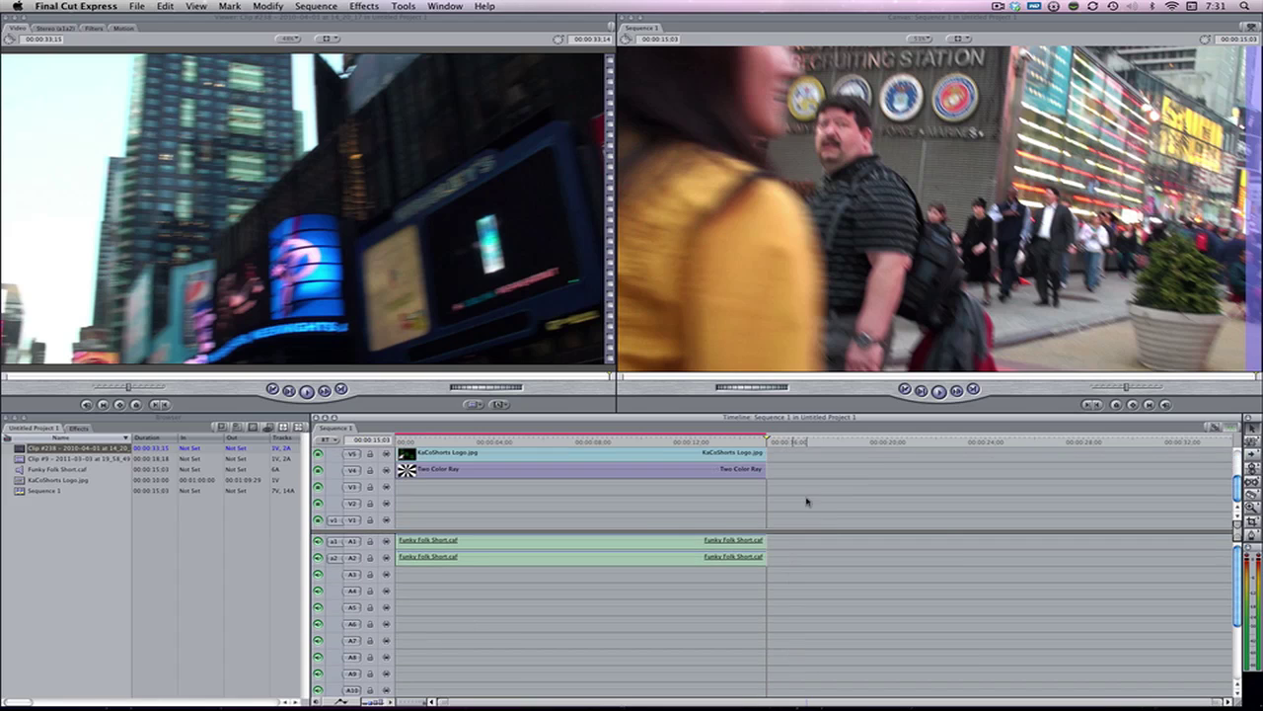
pyautogui.scroll(3, 646, 524)
# Step: Move the four stacked video clips down so they occupy V1–V4
pyautogui.moveTo(809, 470); pyautogui.dragTo(636, 587)
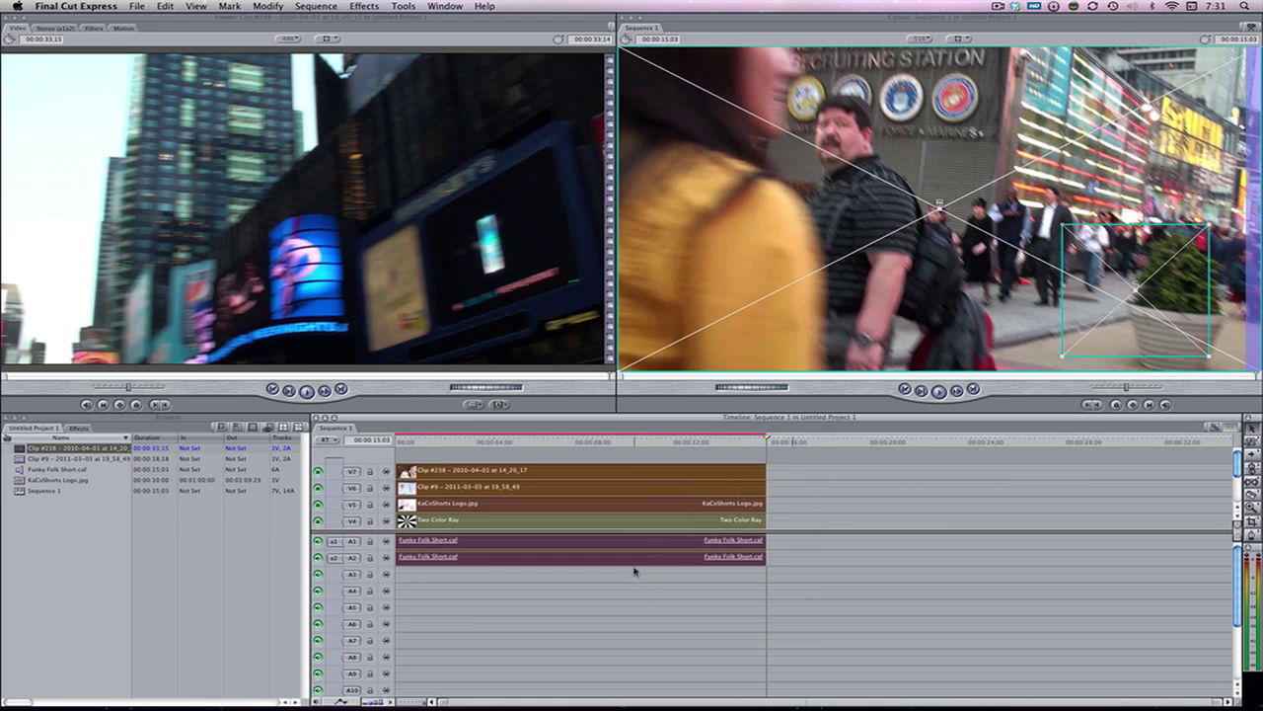
pyautogui.click(890, 488)
pyautogui.moveTo(811, 468); pyautogui.dragTo(690, 521)
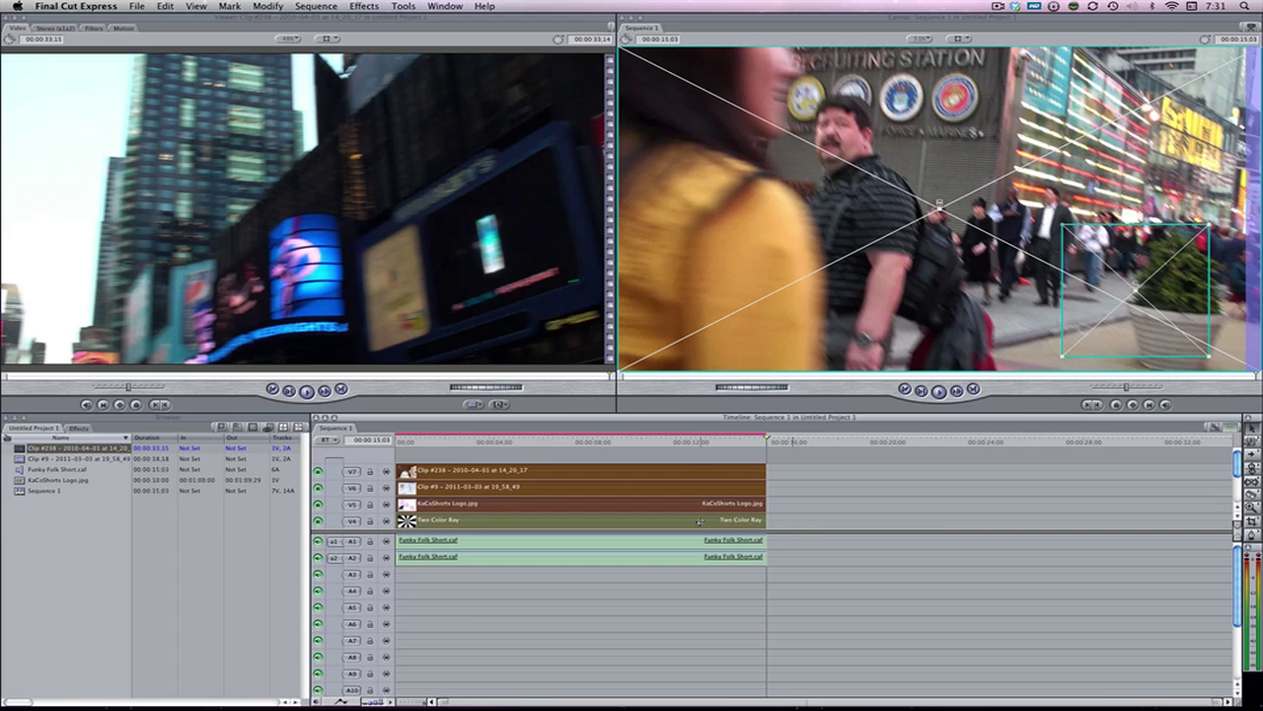
pyautogui.scroll(-1, 629, 475)
pyautogui.moveTo(628, 475); pyautogui.dragTo(616, 520)
pyautogui.click(846, 489)
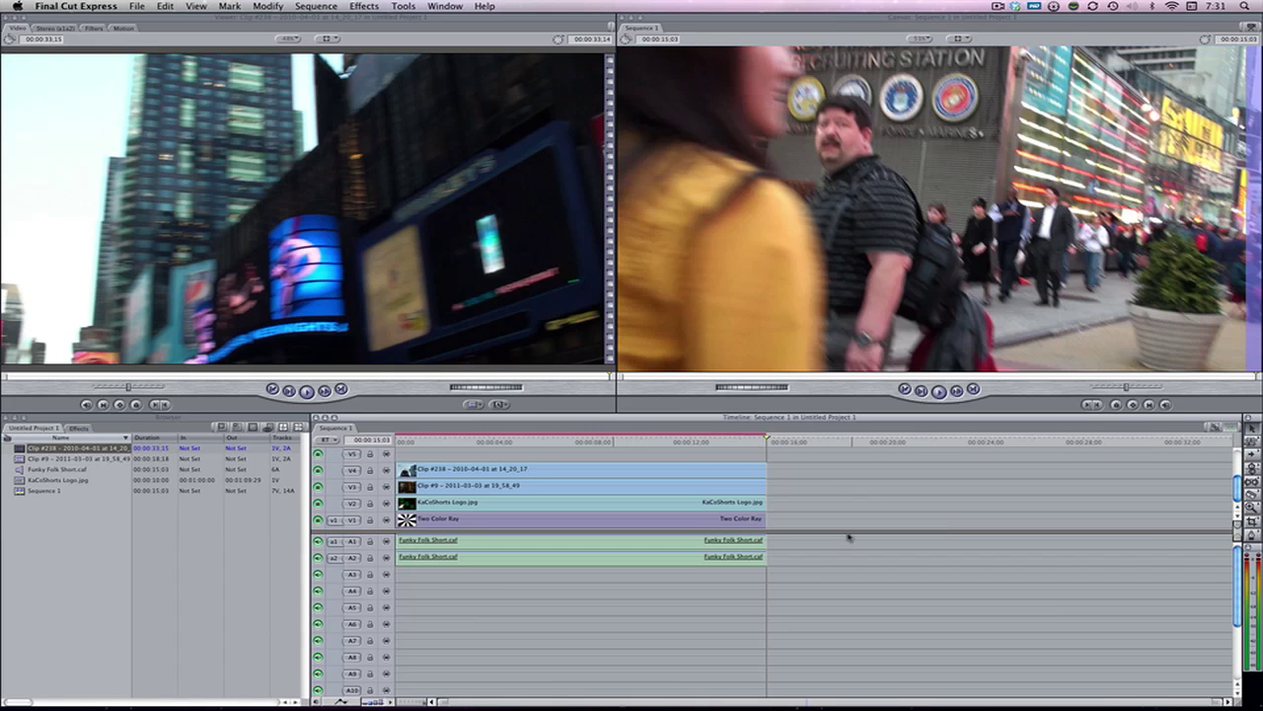
pyautogui.scroll(-3, 691, 595)
pyautogui.scroll(3, 691, 595)
# Step: Shrink Clip #238 and Clip #9 into small boxes, nudging Clip #238 upper left
pyautogui.click(528, 477)
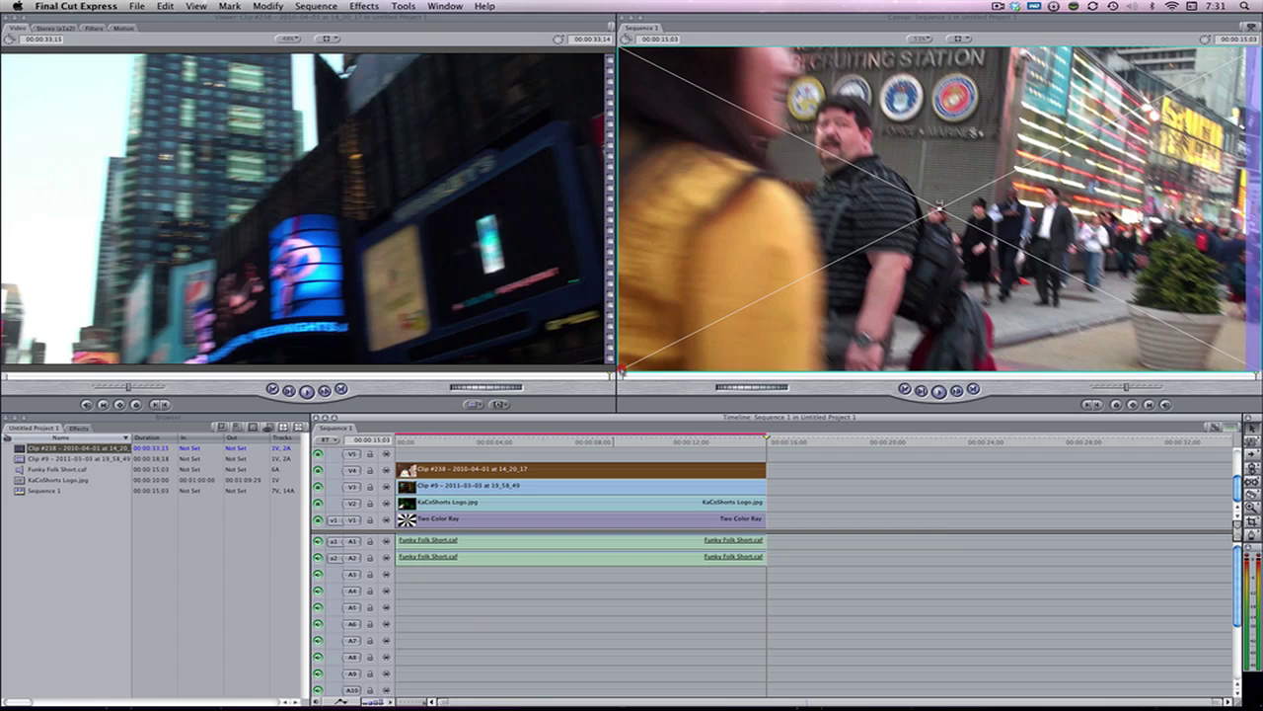
pyautogui.moveTo(622, 371); pyautogui.dragTo(806, 277)
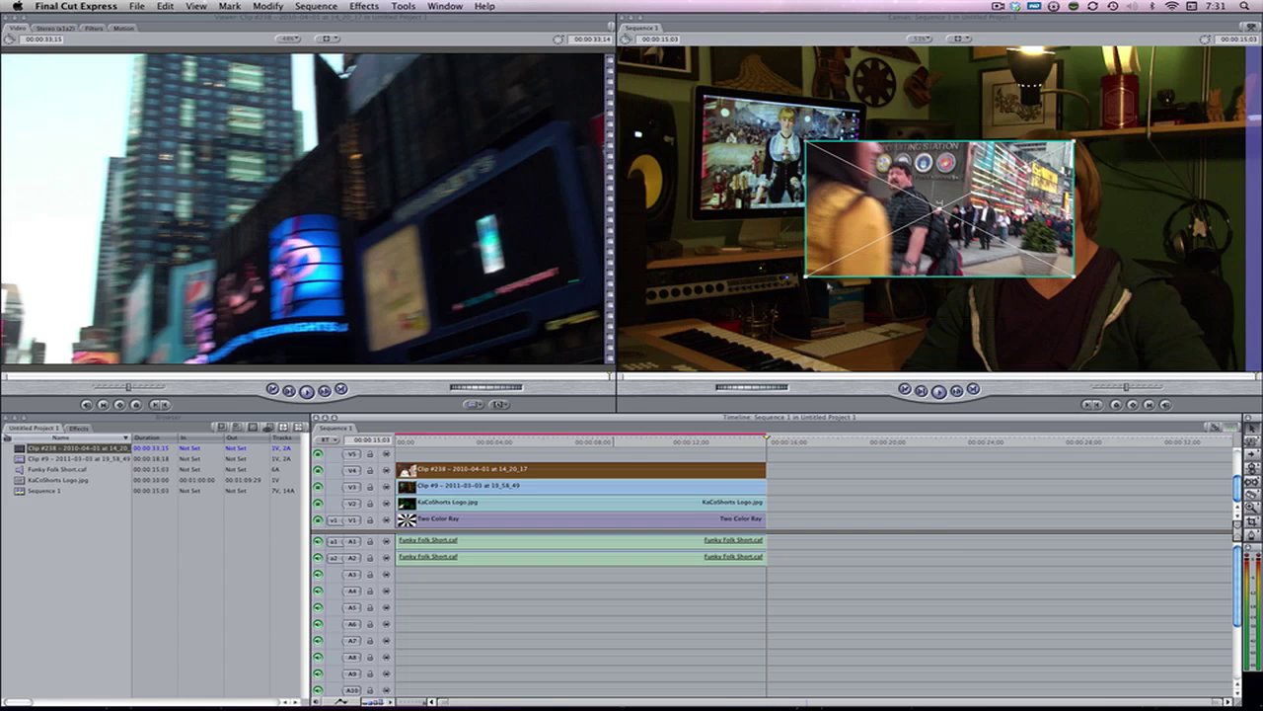
pyautogui.moveTo(868, 227); pyautogui.dragTo(799, 156)
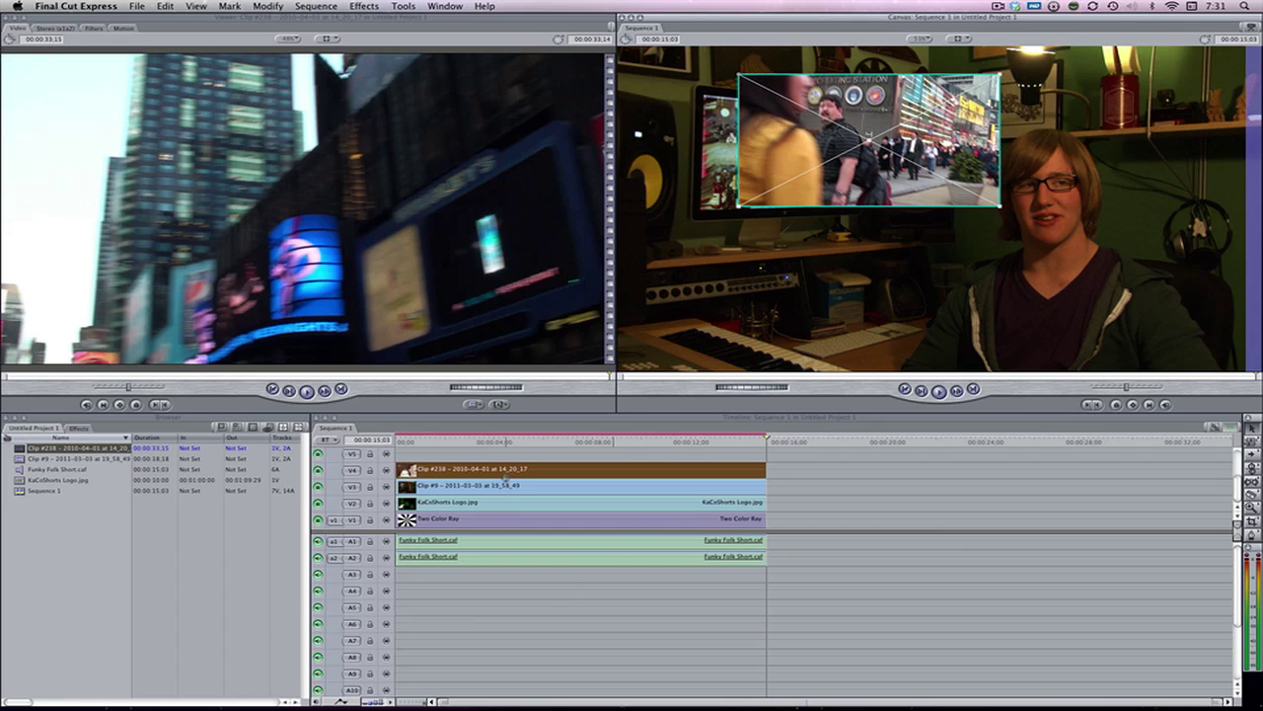
pyautogui.click(505, 485)
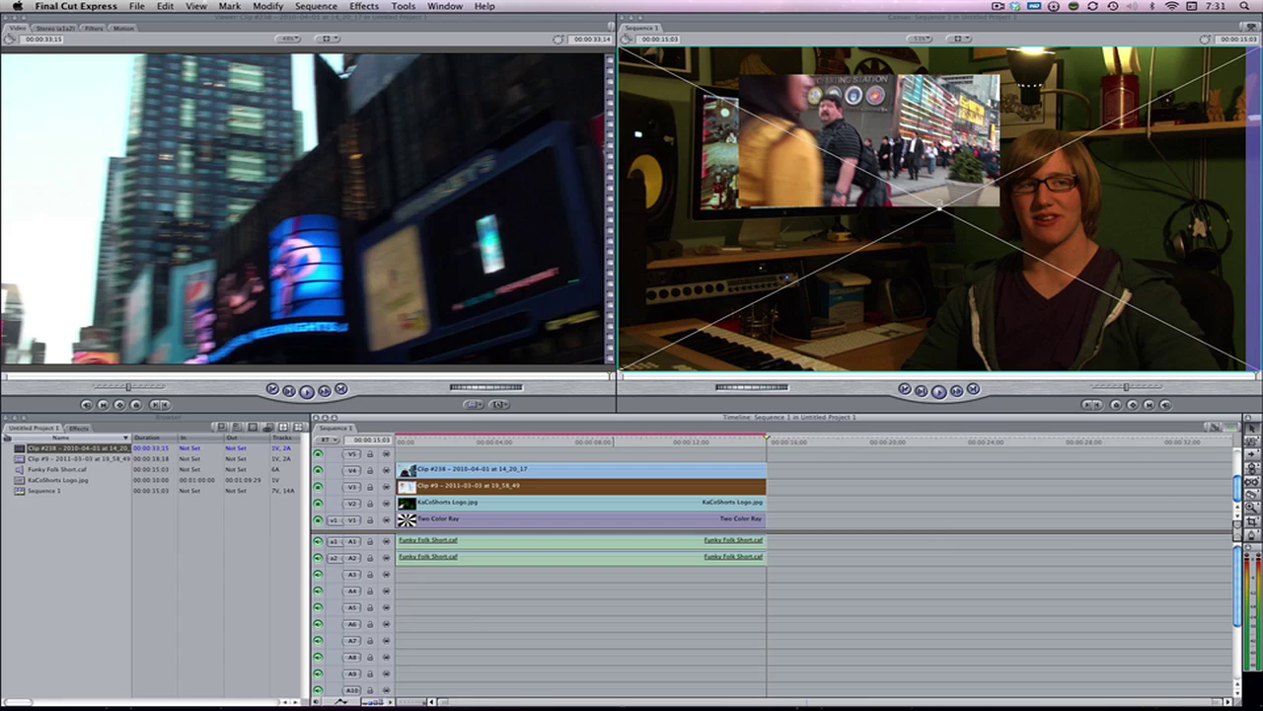
pyautogui.moveTo(624, 369); pyautogui.dragTo(813, 273)
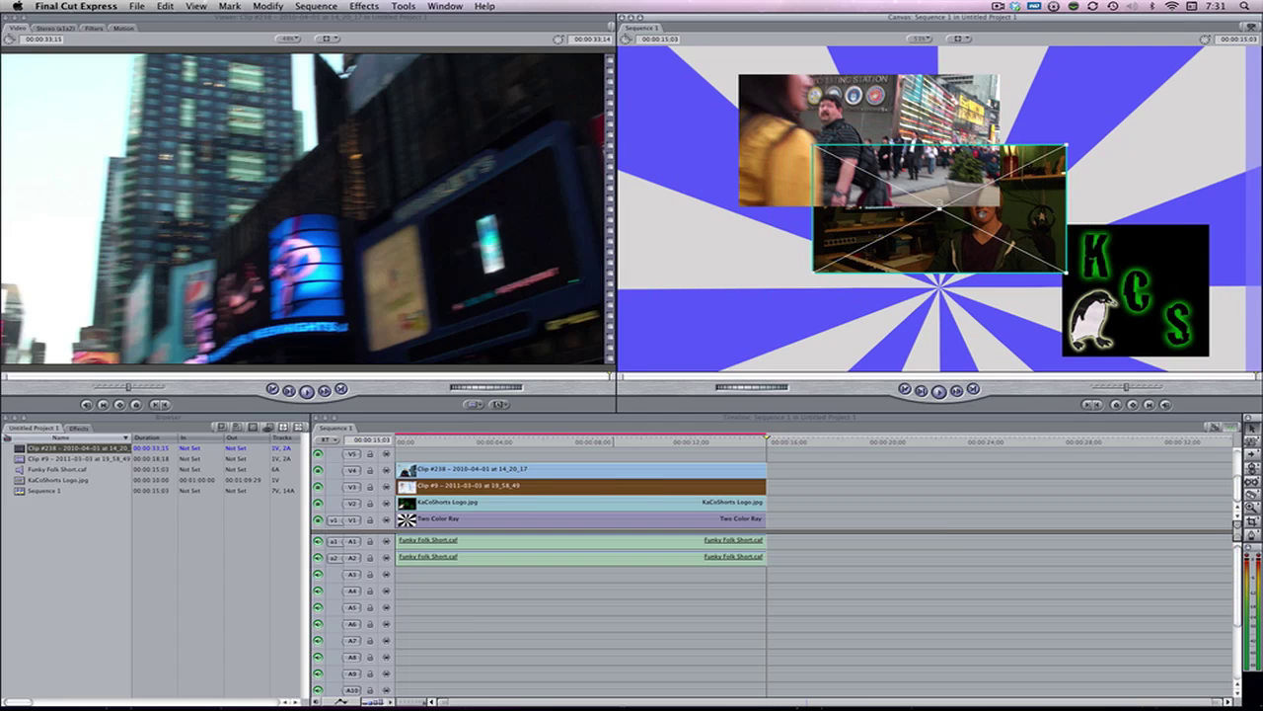
# Step: Position Clip #238 top-left and Clip #9 top-right, then set the playhead to 00:00:05:13
pyautogui.click(822, 127)
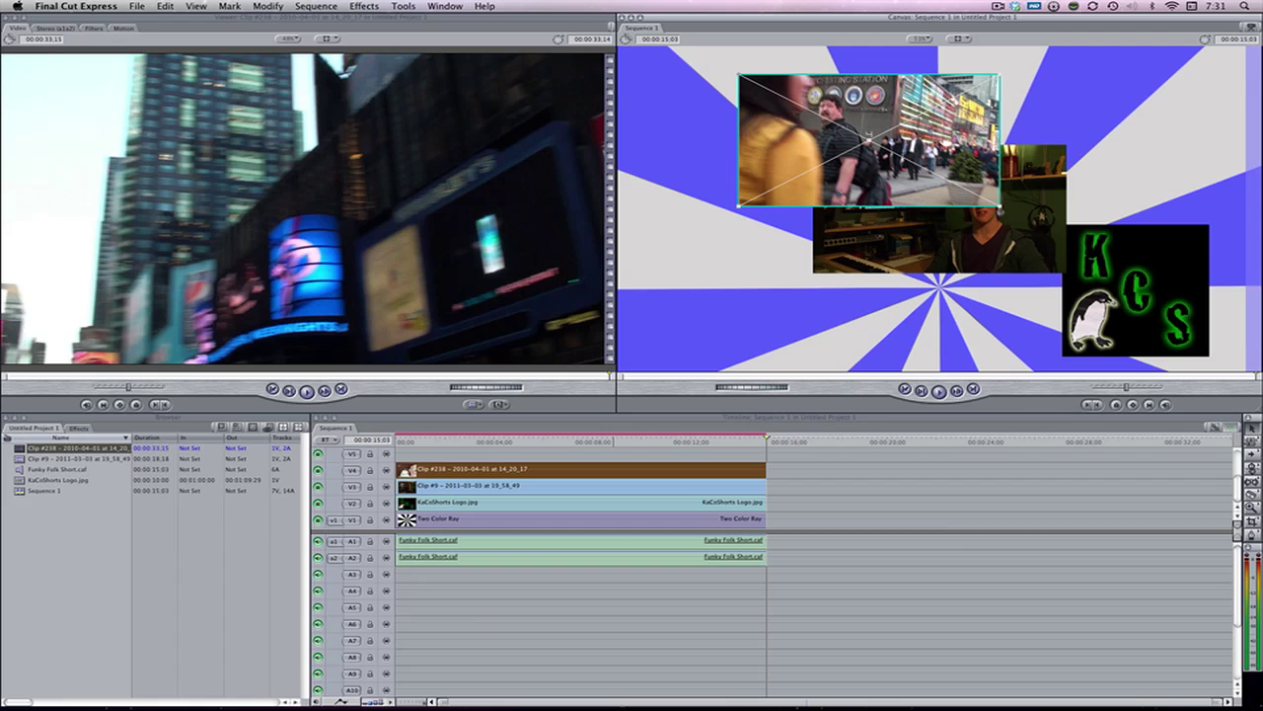
pyautogui.moveTo(822, 126); pyautogui.dragTo(747, 127)
pyautogui.click(981, 209)
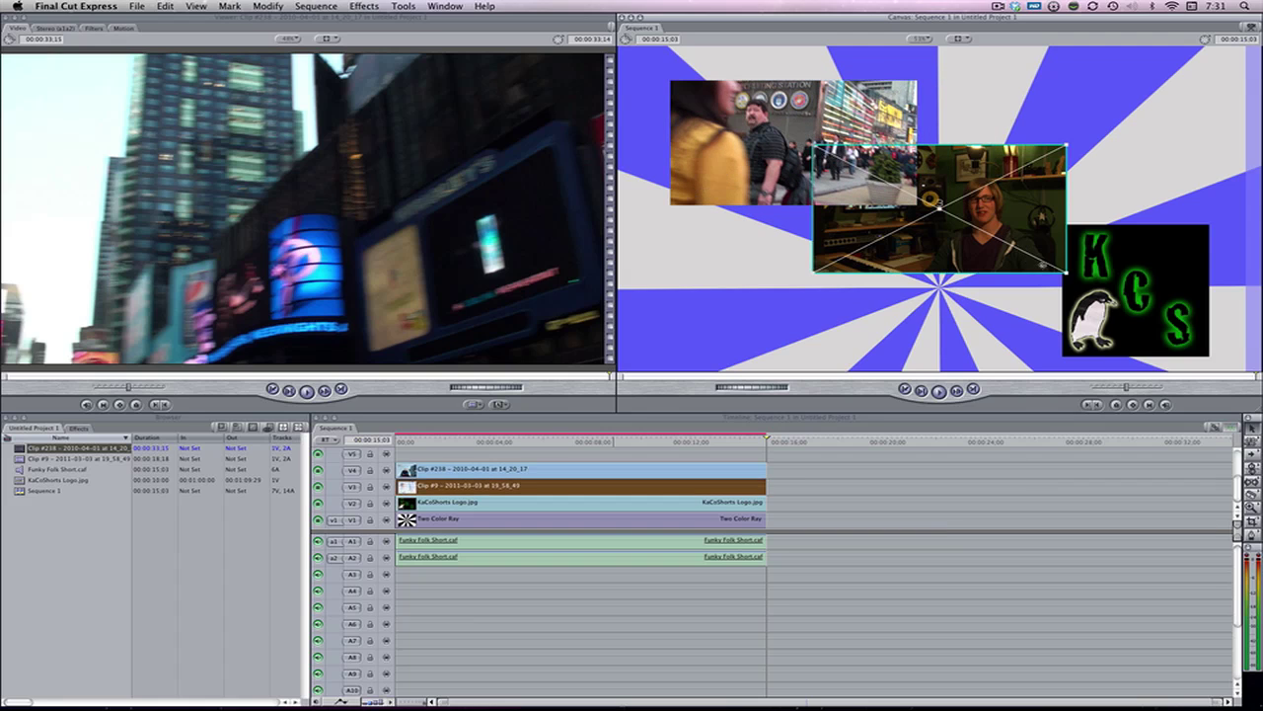
pyautogui.moveTo(934, 204); pyautogui.dragTo(915, 178)
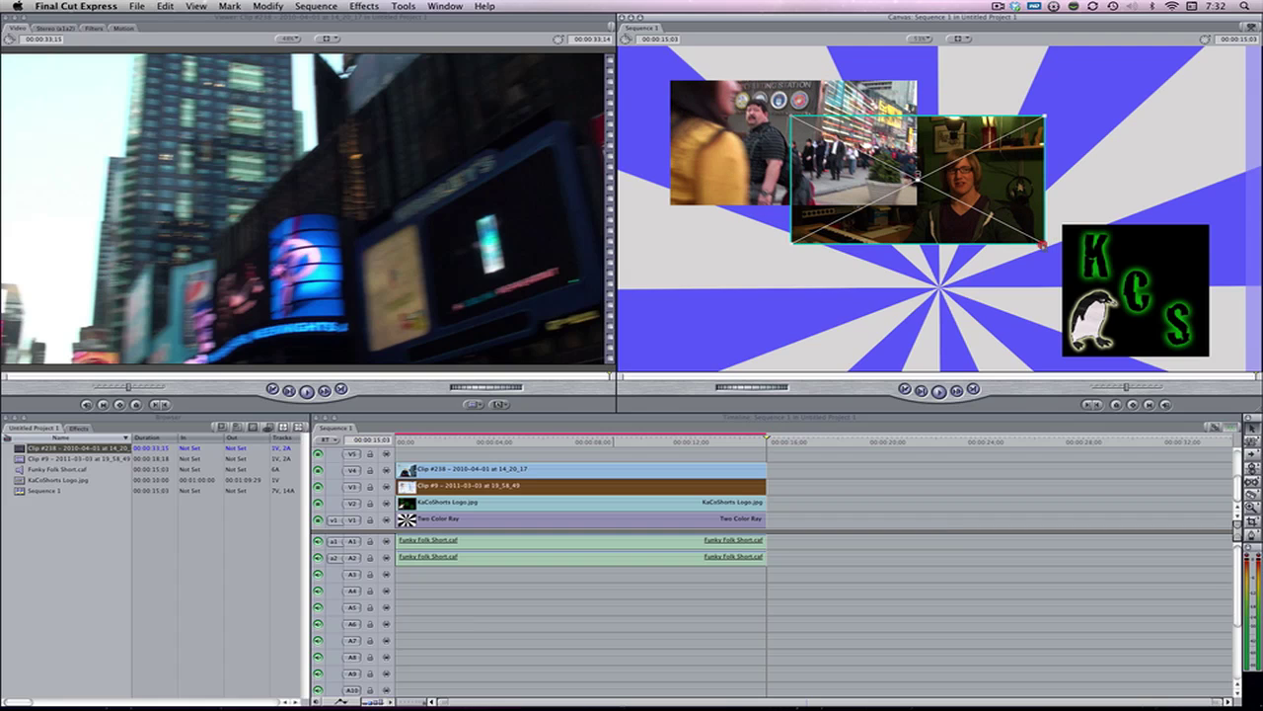
pyautogui.moveTo(1043, 243); pyautogui.dragTo(1041, 240)
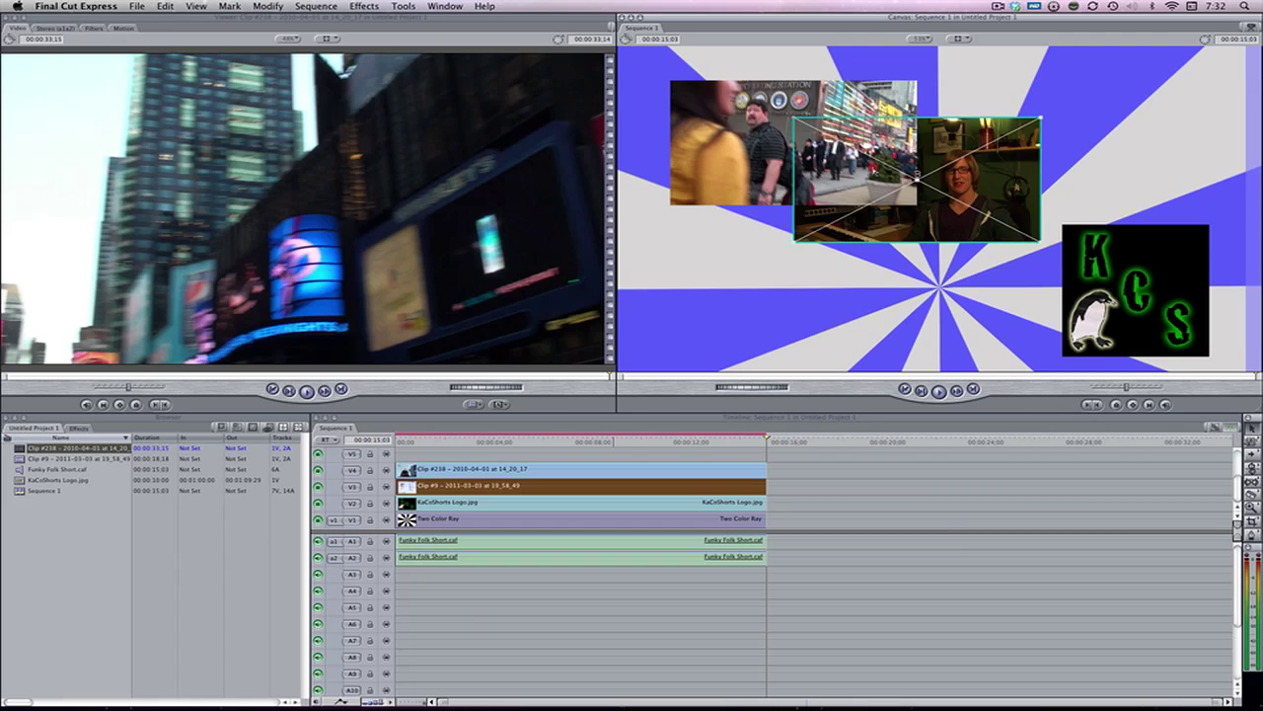
pyautogui.moveTo(917, 179); pyautogui.dragTo(1083, 148)
pyautogui.click(1010, 516)
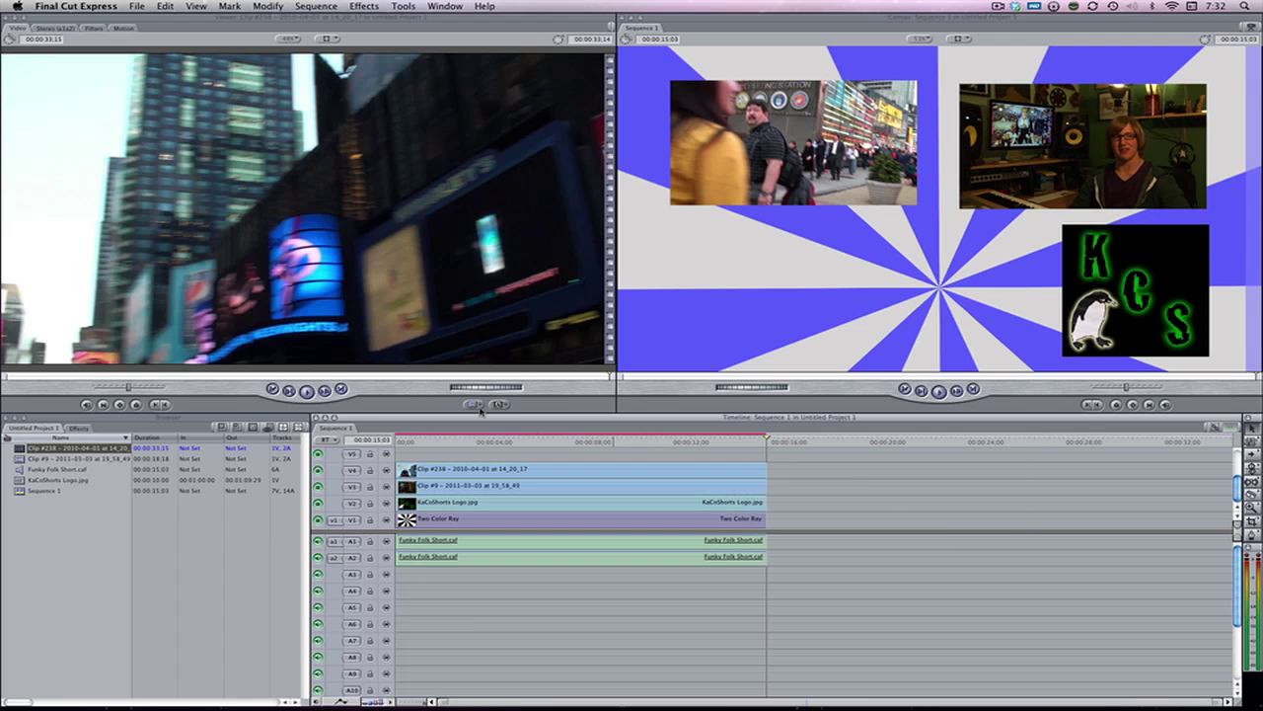
pyautogui.click(529, 437)
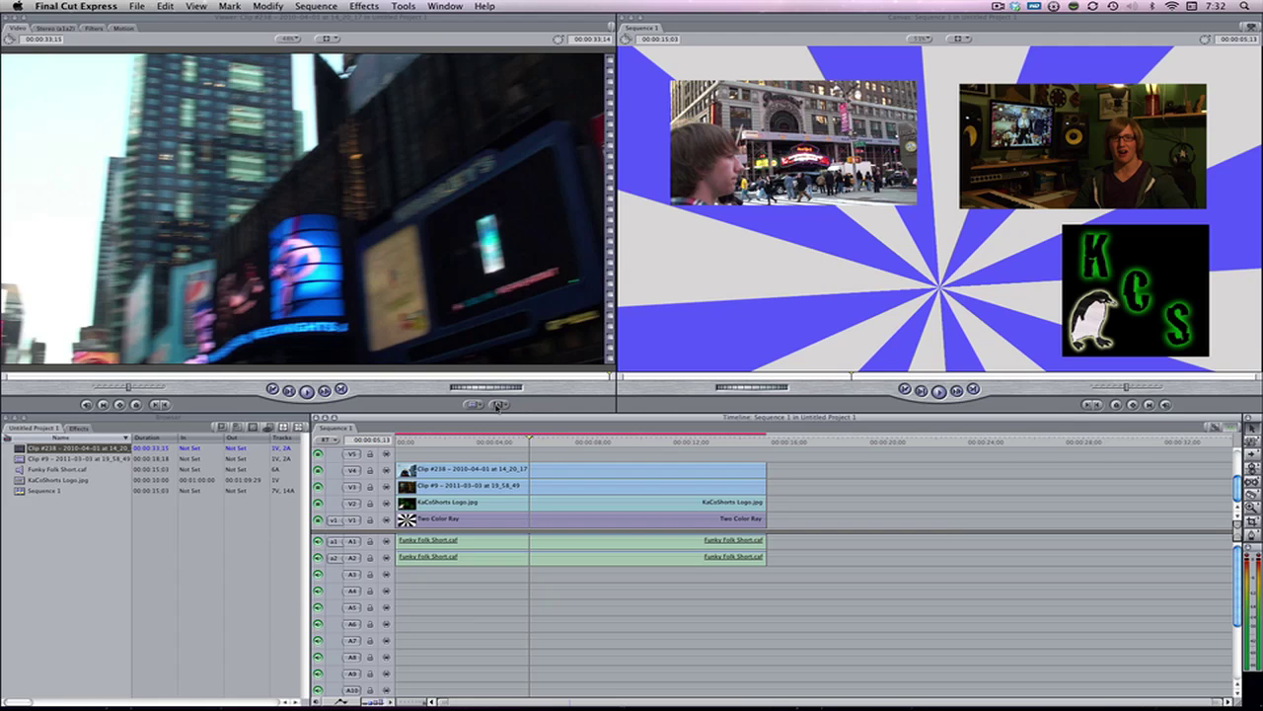
# Step: Create a Text generator reading 'Thanks for watching!'
pyautogui.click(506, 404)
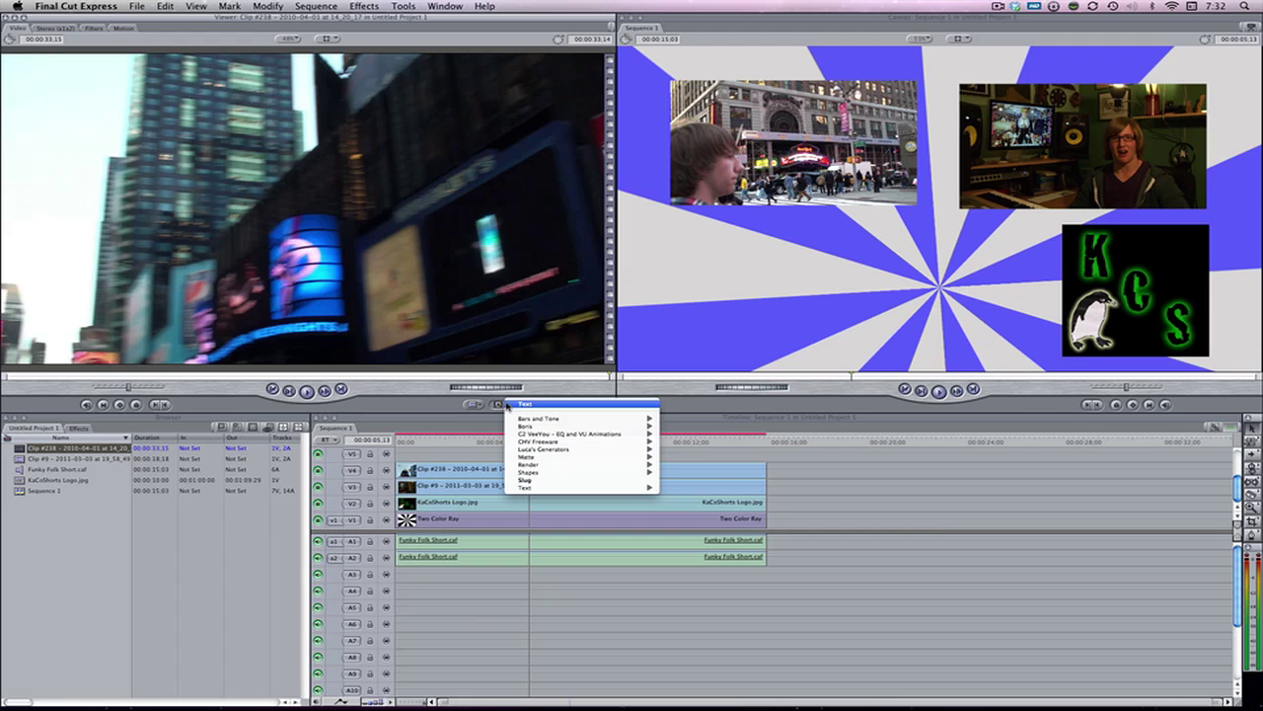
pyautogui.click(568, 493)
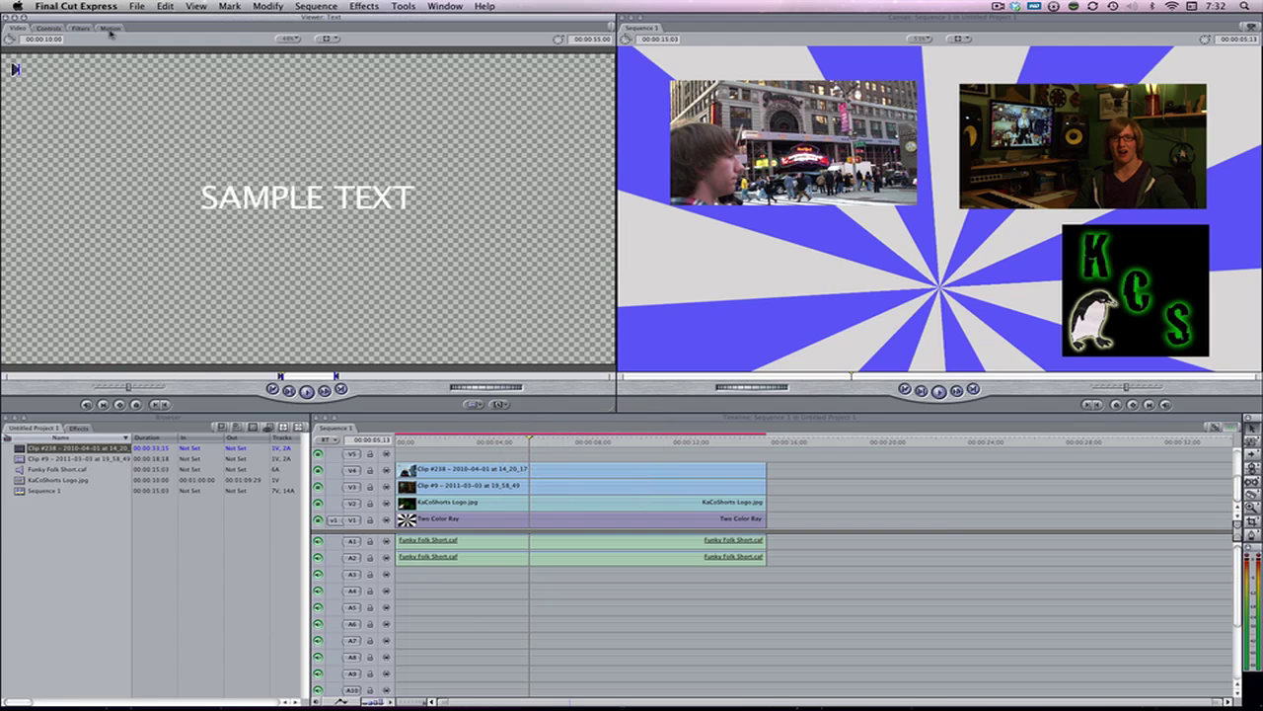
pyautogui.click(48, 28)
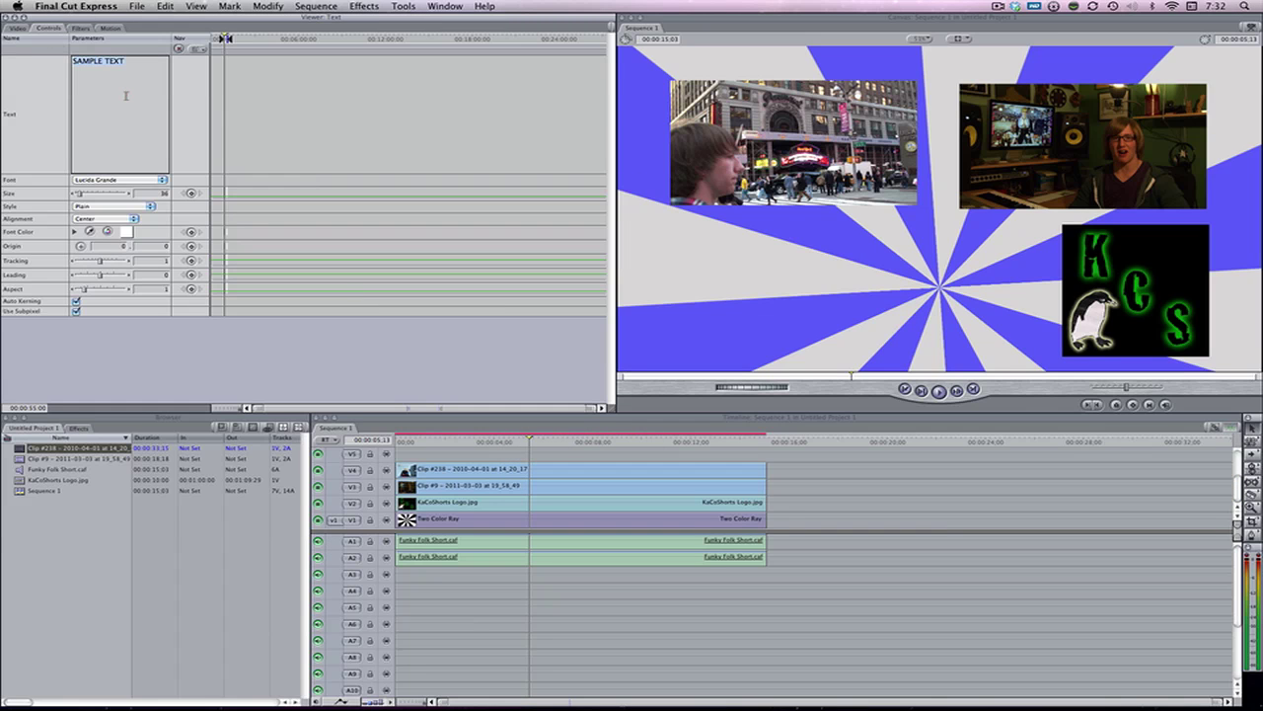
pyautogui.write('Thanks for watching!')
pyautogui.click(17, 28)
# Step: Place the title on V5, extend it to 00:15:03 and move it to the lower middle
pyautogui.moveTo(361, 248); pyautogui.dragTo(398, 456)
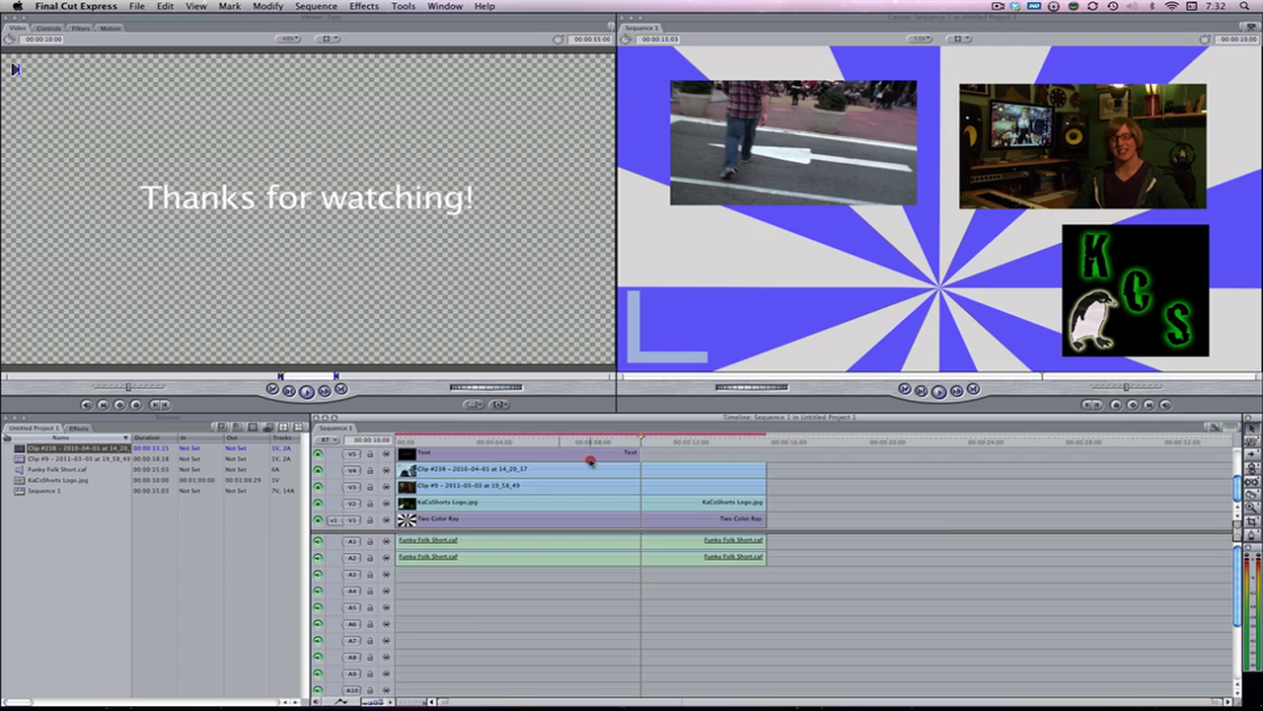
pyautogui.moveTo(642, 456); pyautogui.dragTo(755, 451)
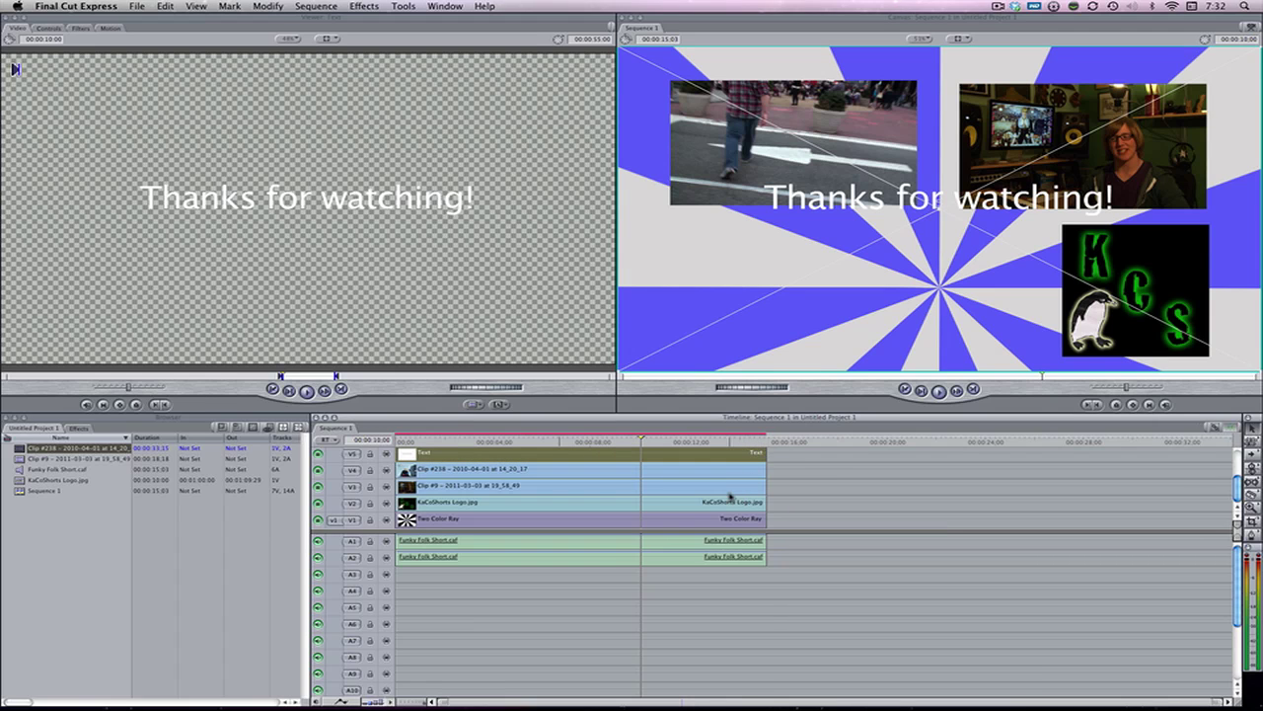
pyautogui.moveTo(892, 214); pyautogui.dragTo(816, 294)
# Step: Set the Font Color of the V5 'Thanks for watching!' title to black
pyautogui.click(56, 31)
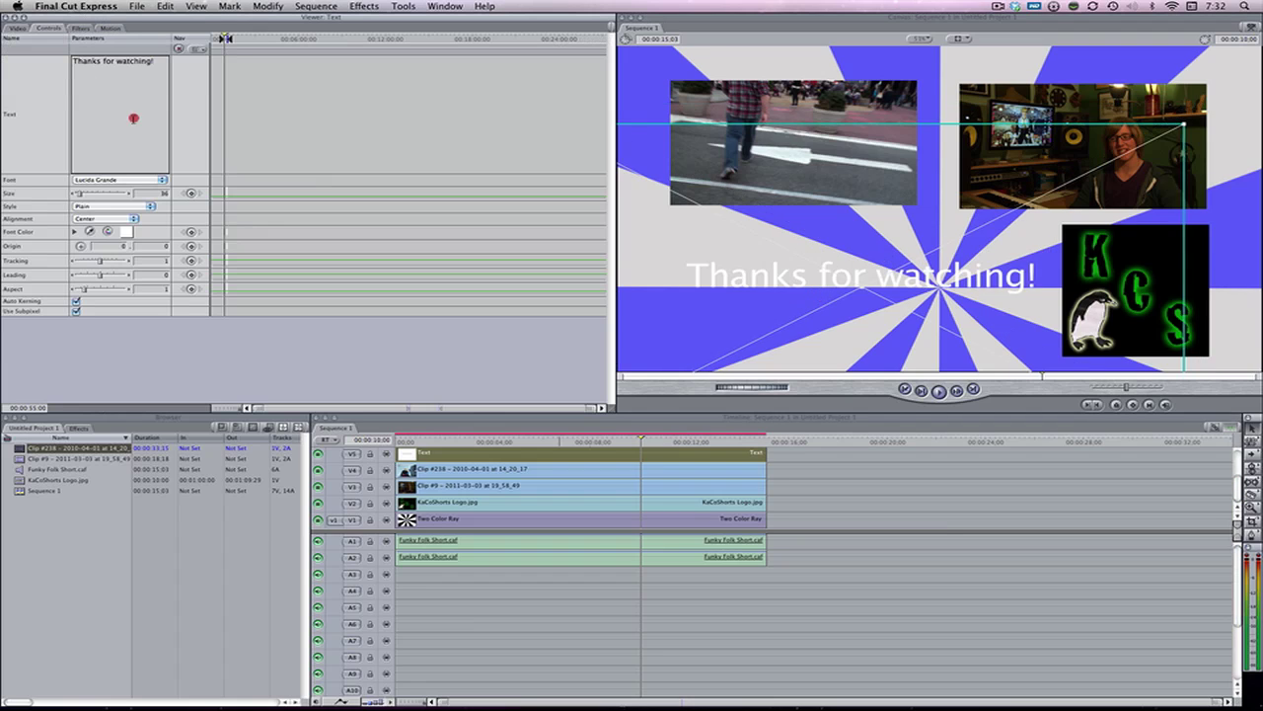
pyautogui.click(128, 233)
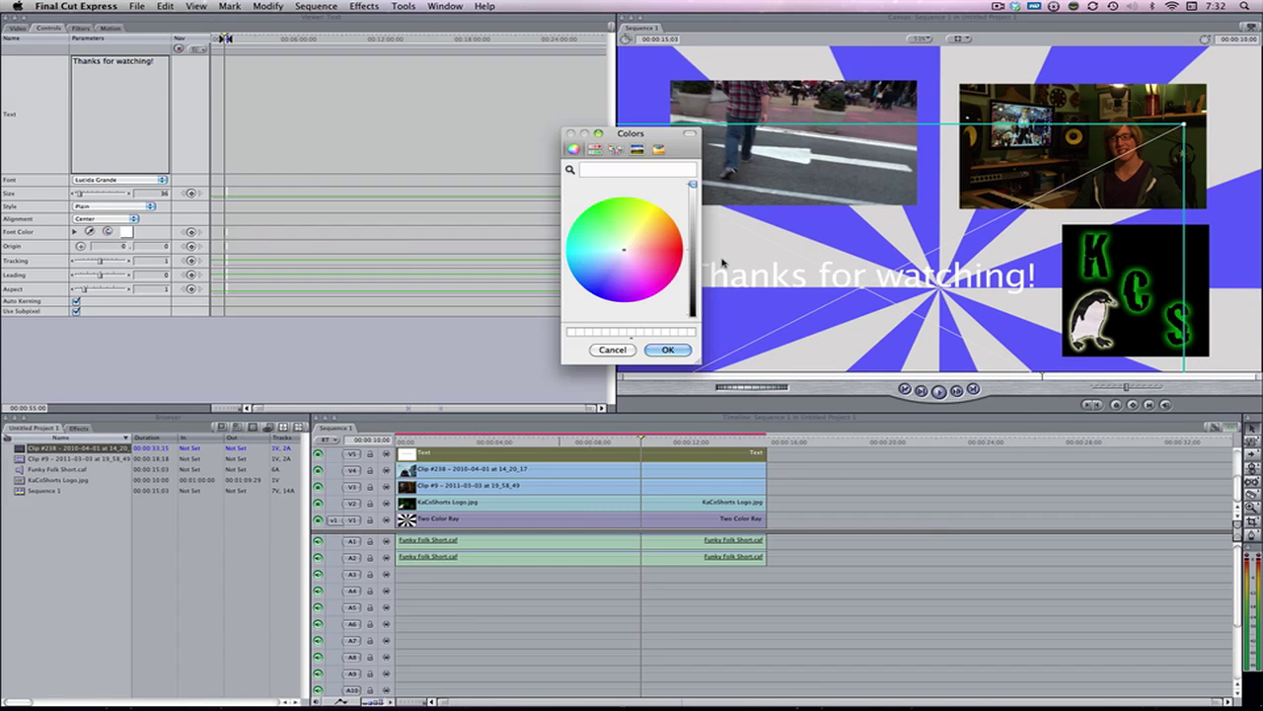
pyautogui.moveTo(695, 302); pyautogui.dragTo(693, 316)
pyautogui.click(669, 351)
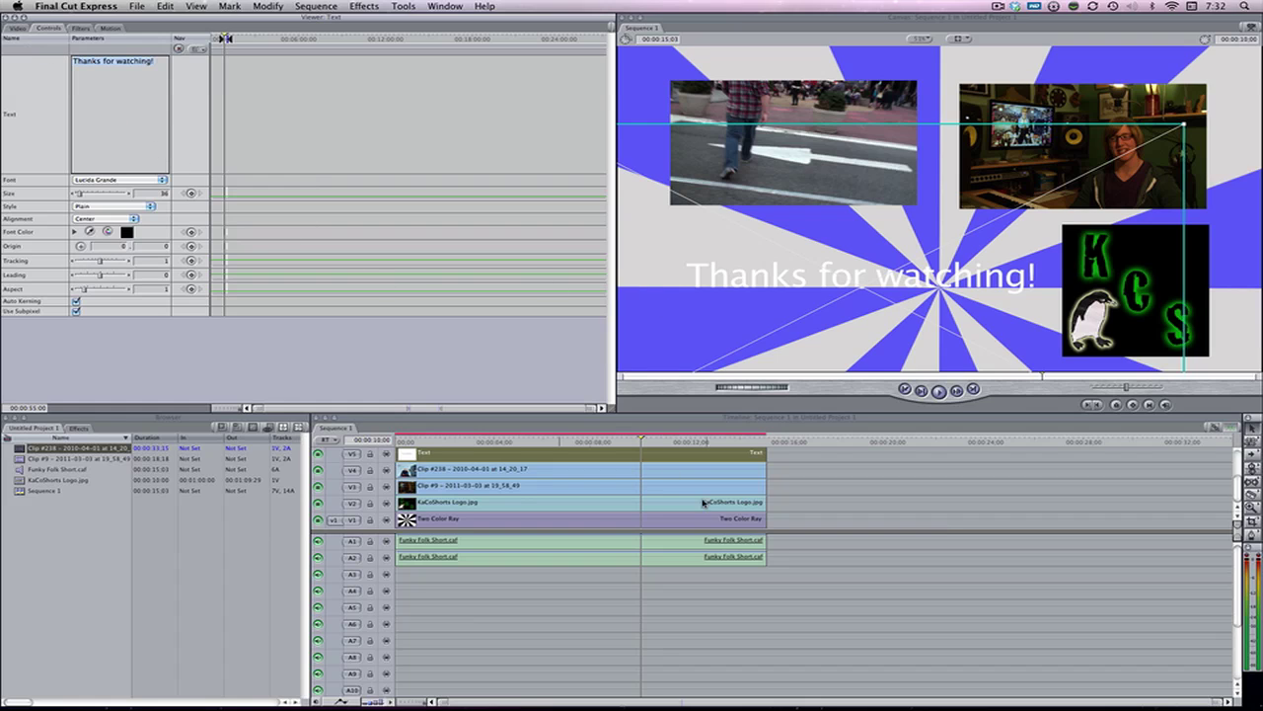
pyautogui.doubleClick(424, 452)
pyautogui.click(126, 232)
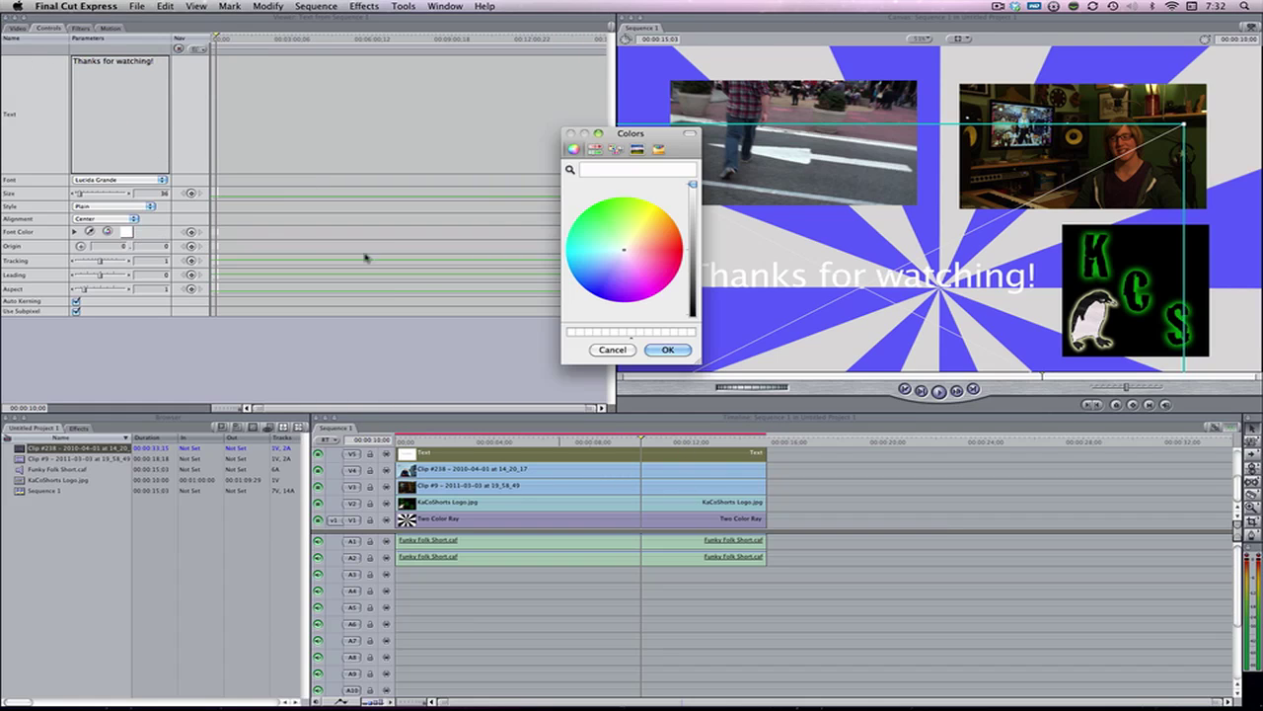
pyautogui.moveTo(682, 287); pyautogui.dragTo(681, 320)
pyautogui.press('Return')
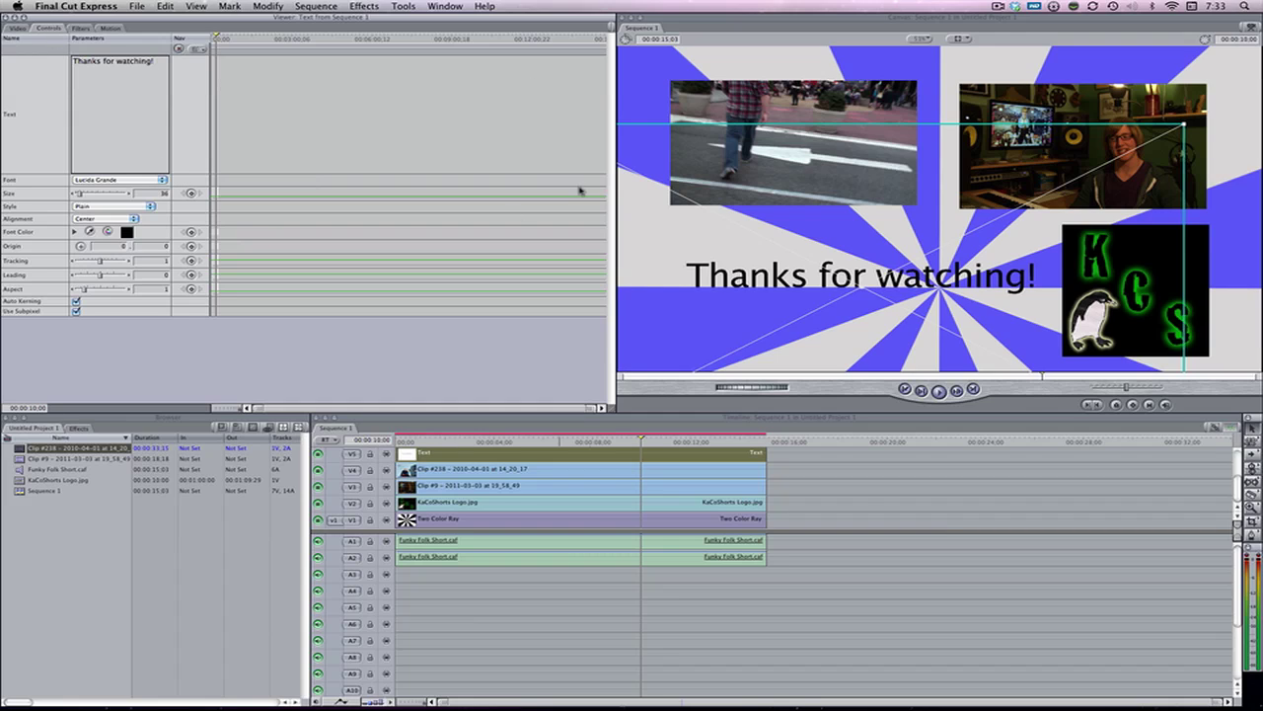
pyautogui.click(862, 496)
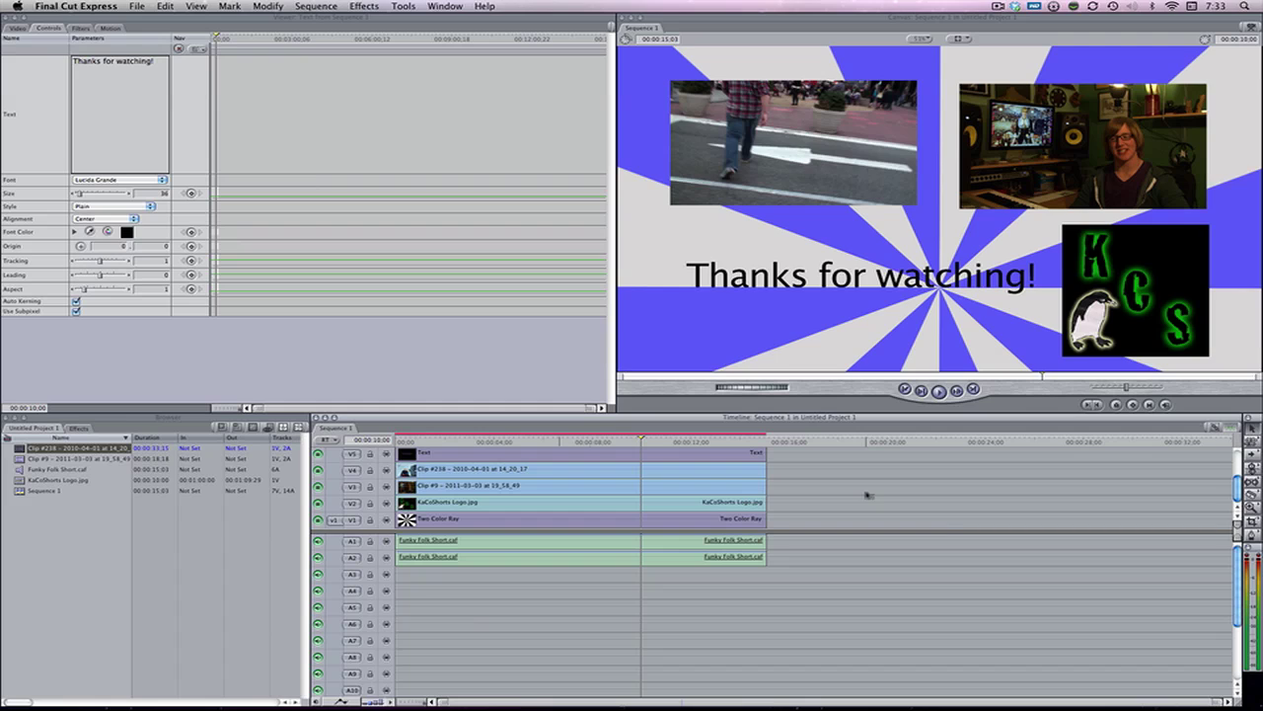
# Step: Open the Most Epic Milk Challenge EVER! annotations in Chrome and seek to the 6:49 end screen
pyautogui.hotkey('ctrl', 'Left')
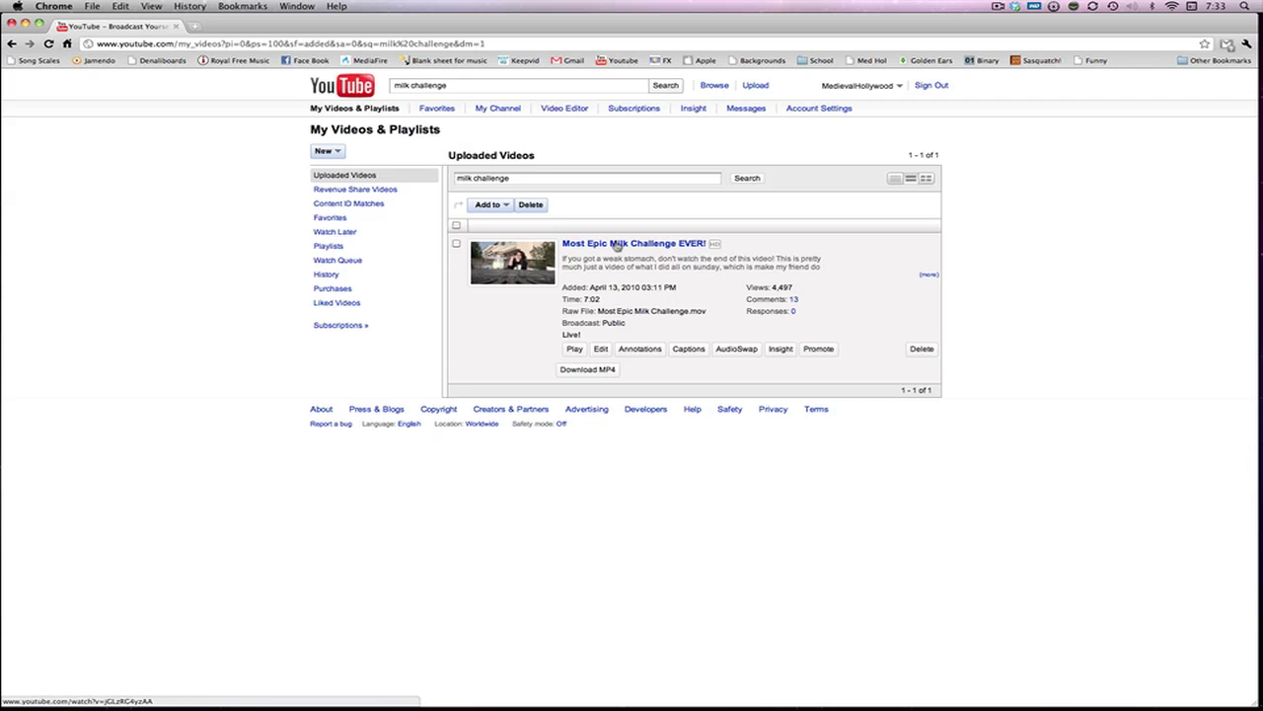
pyautogui.click(633, 351)
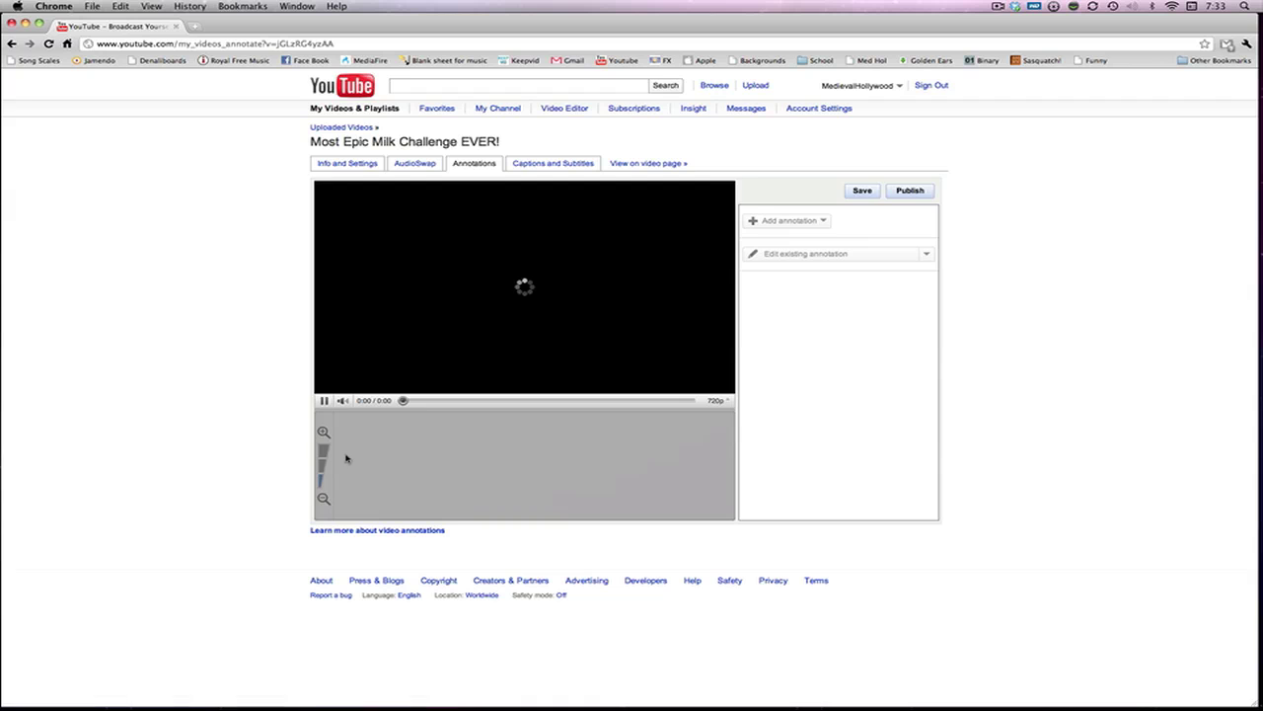
pyautogui.click(322, 400)
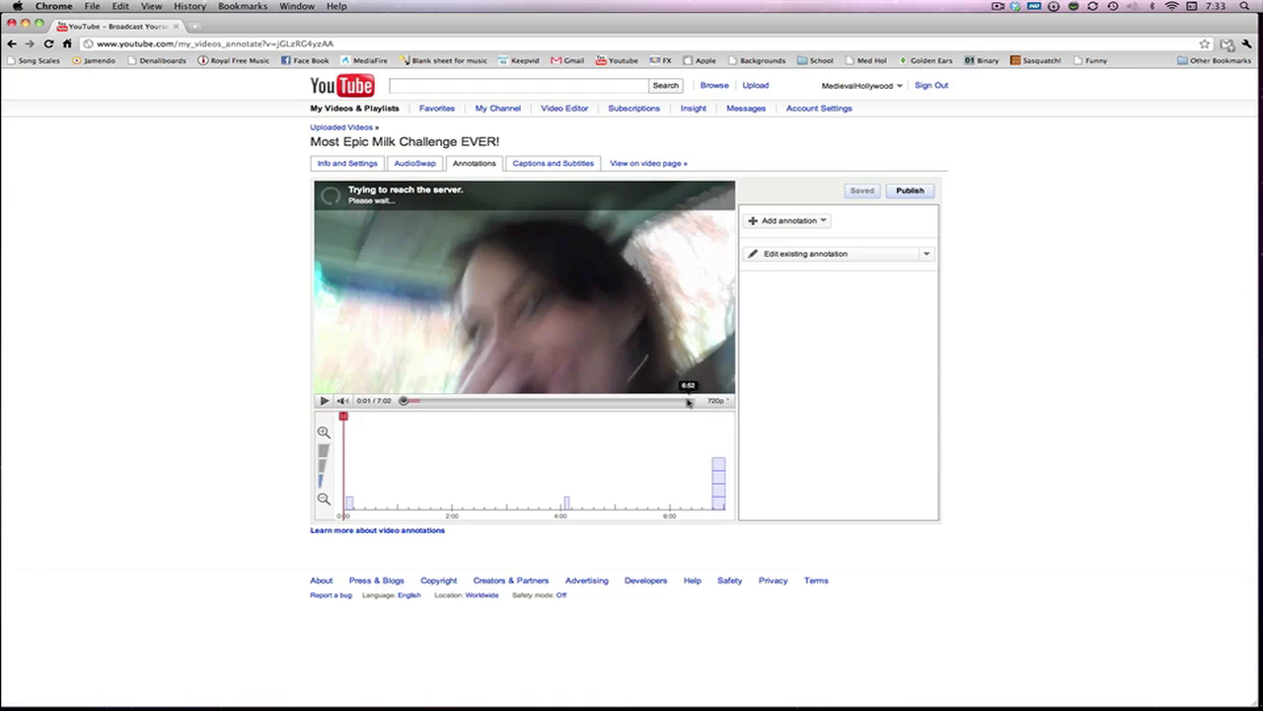
pyautogui.click(687, 399)
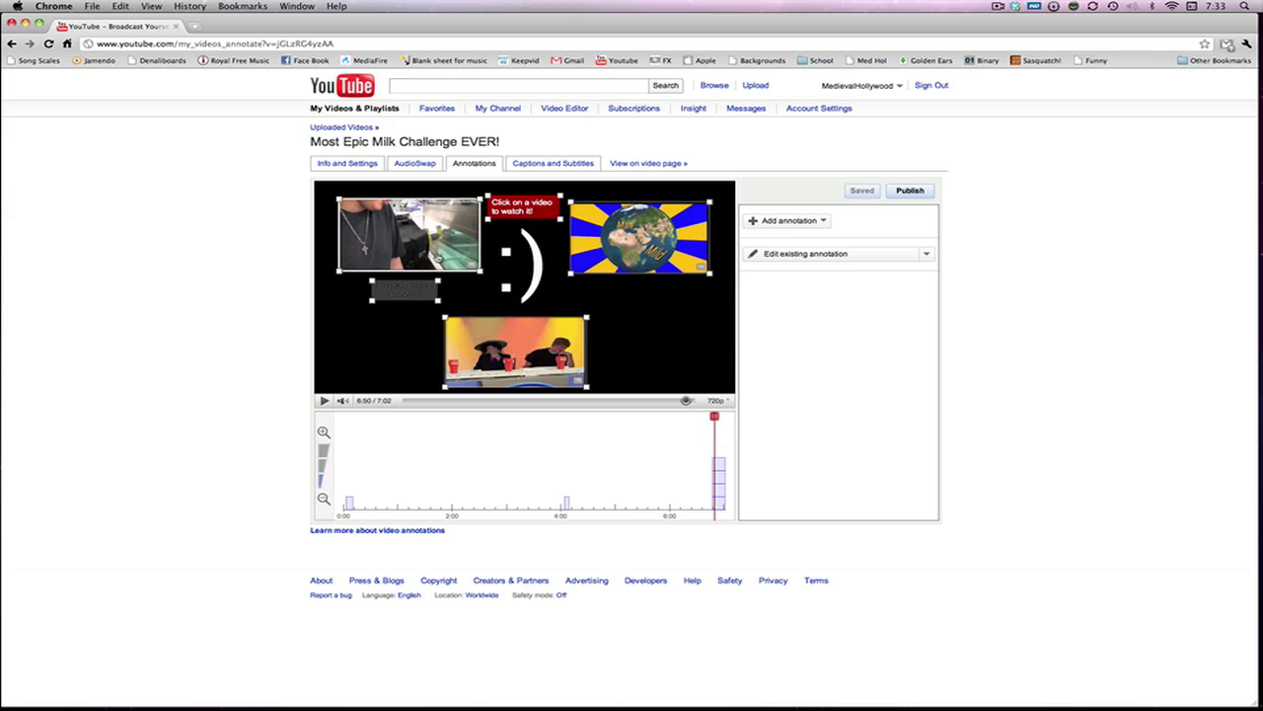
# Step: Delete the old Man VS Wild Spoof spotlight from the globe thumbnail
pyautogui.click(654, 229)
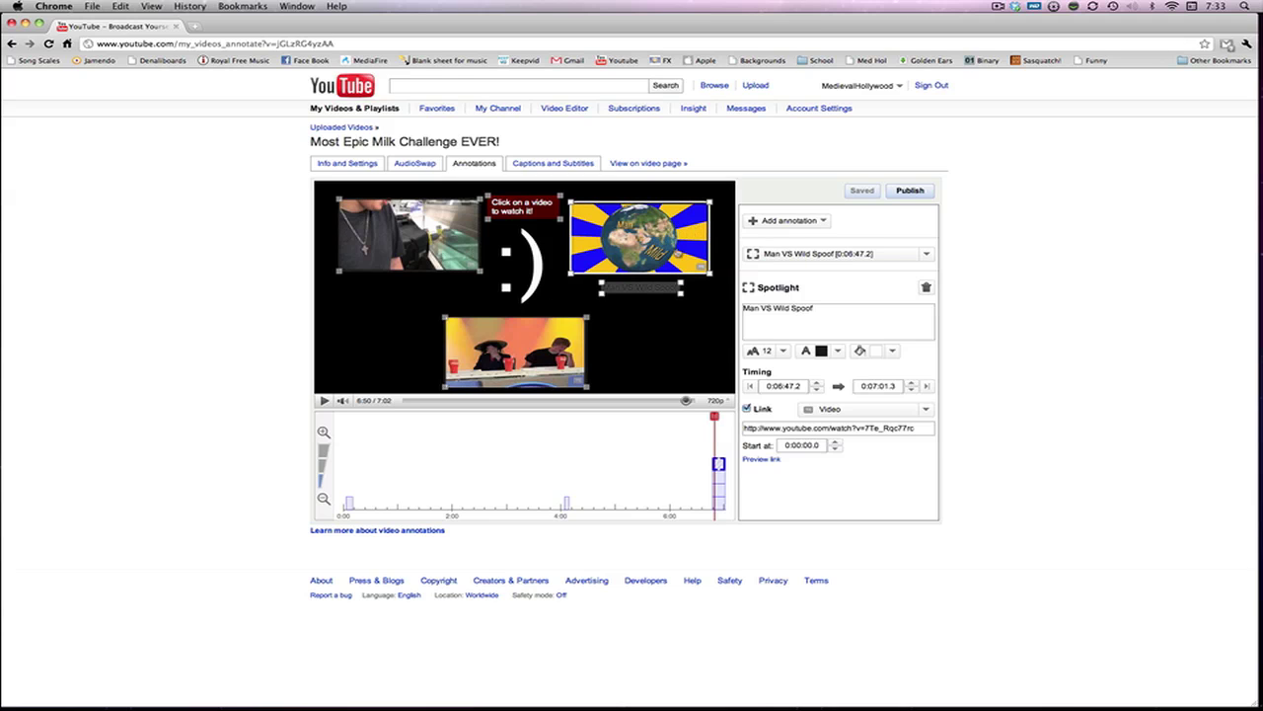
pyautogui.click(926, 287)
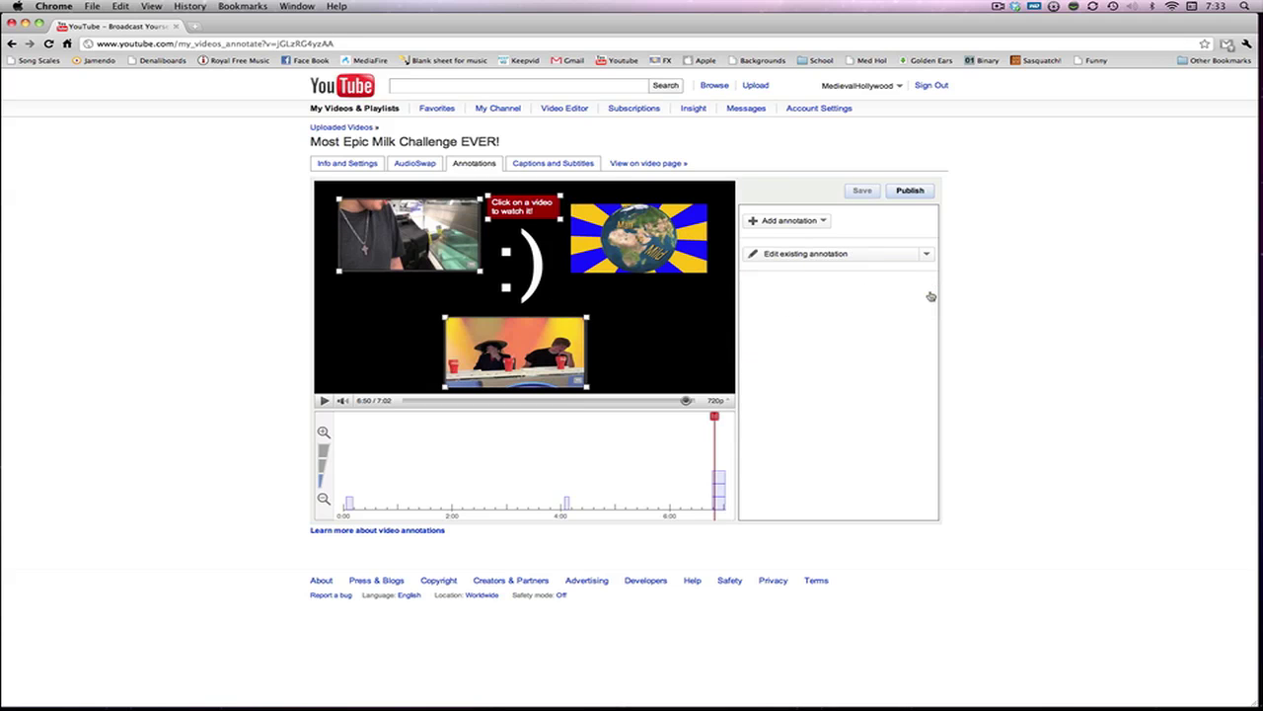
pyautogui.click(820, 220)
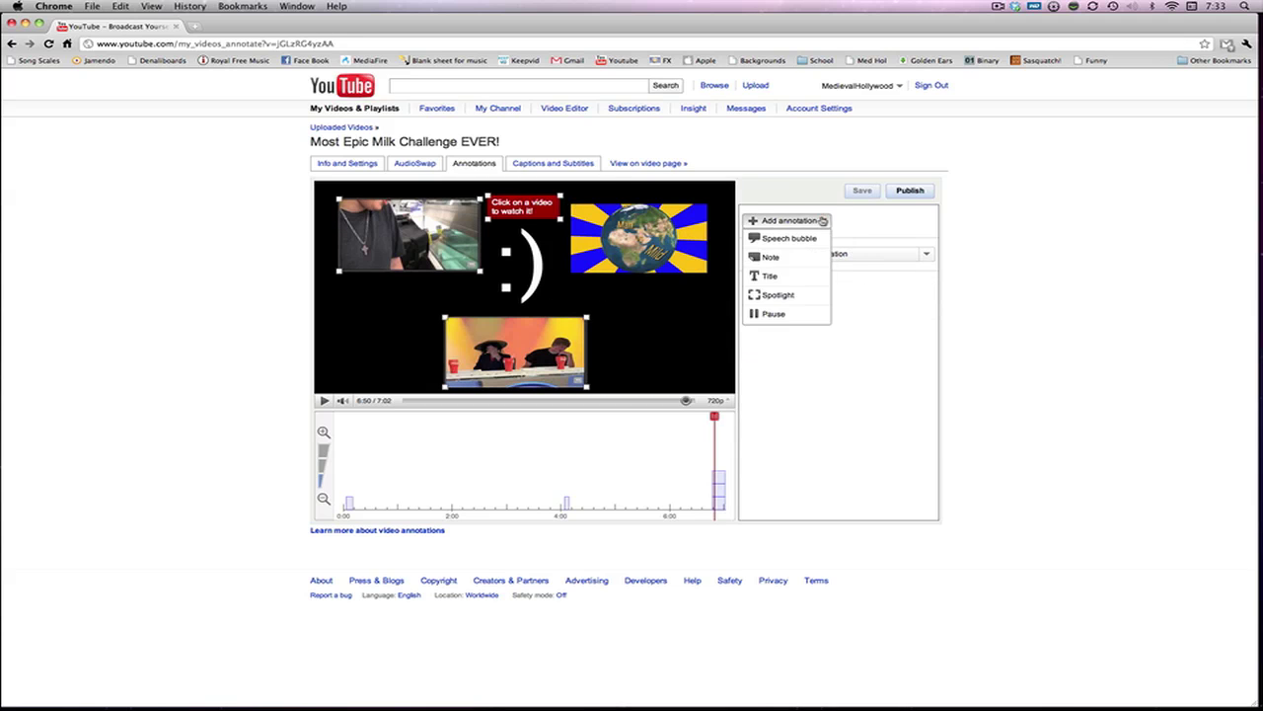
# Step: Add a new Spotlight annotation sized to cover the globe thumbnail
pyautogui.click(784, 295)
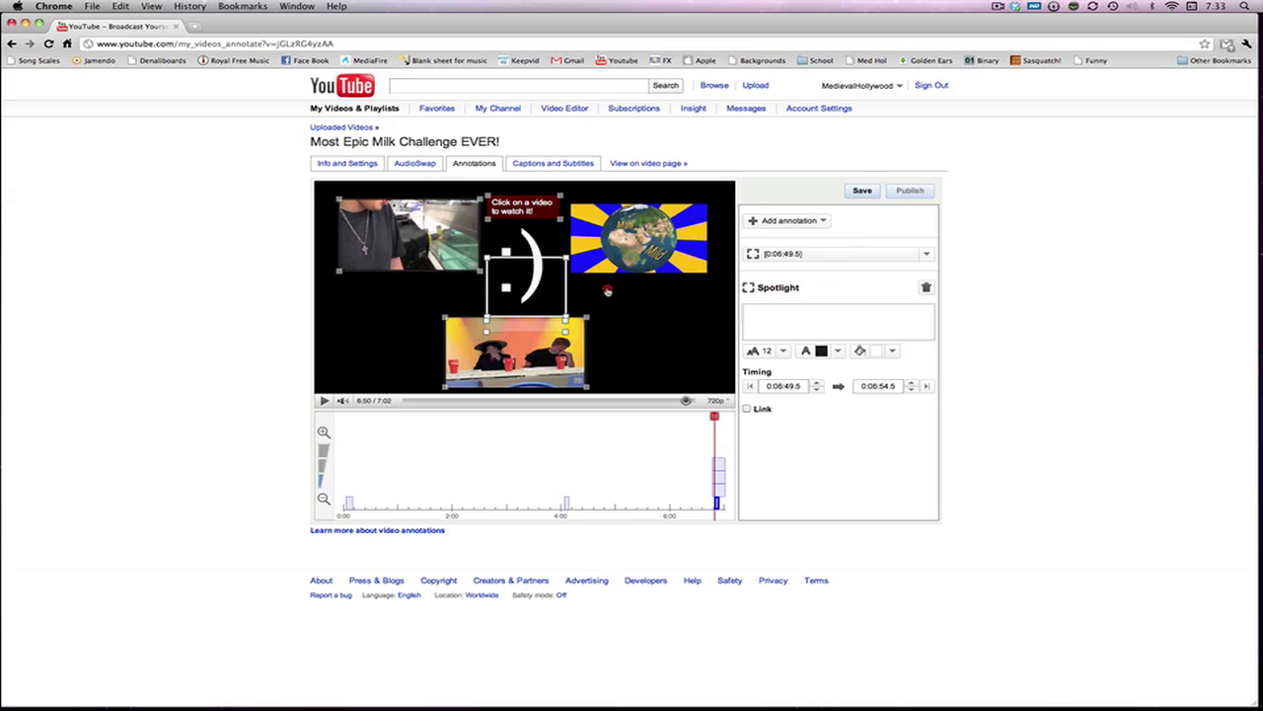
pyautogui.moveTo(608, 290); pyautogui.dragTo(620, 265)
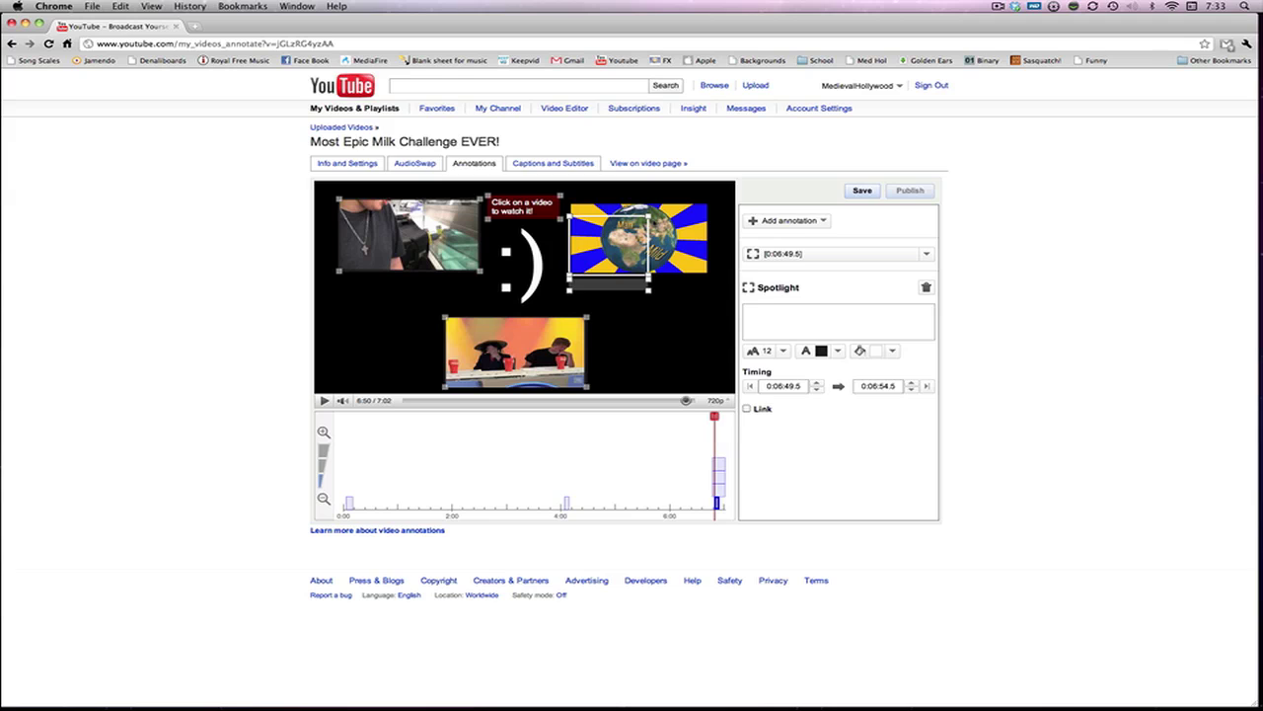
pyautogui.moveTo(650, 216); pyautogui.dragTo(710, 205)
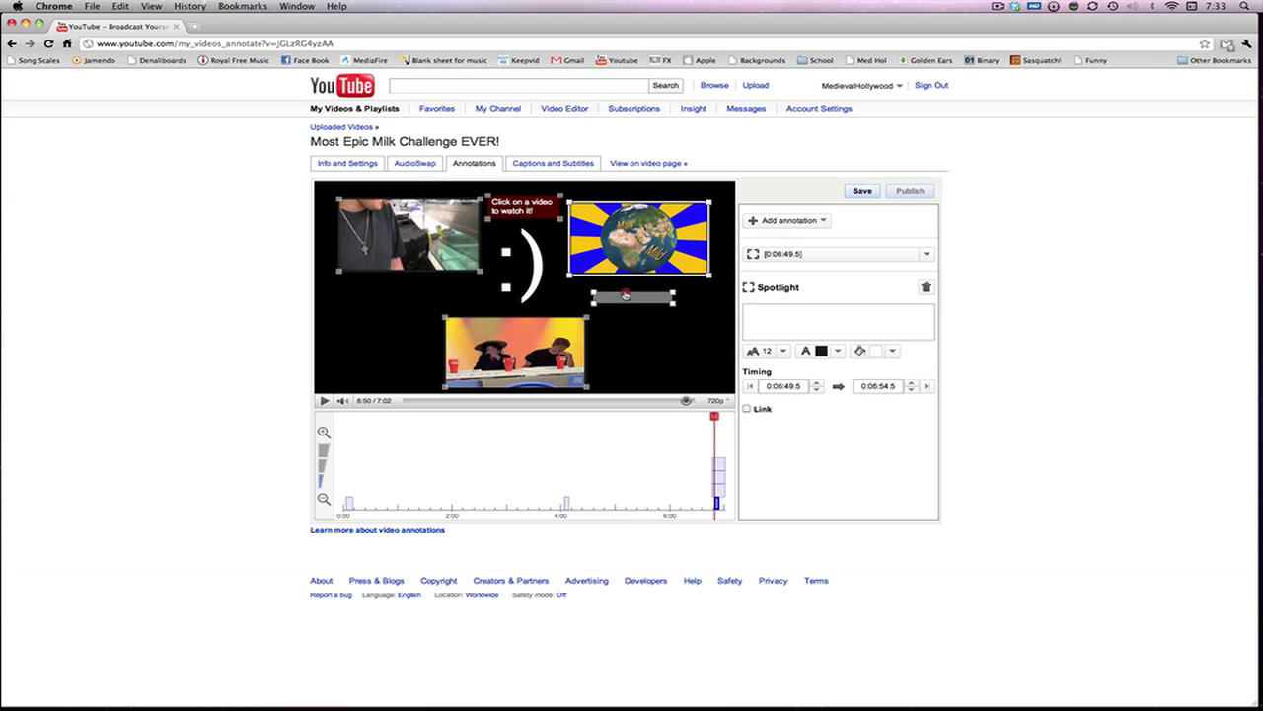
pyautogui.moveTo(625, 295); pyautogui.dragTo(640, 294)
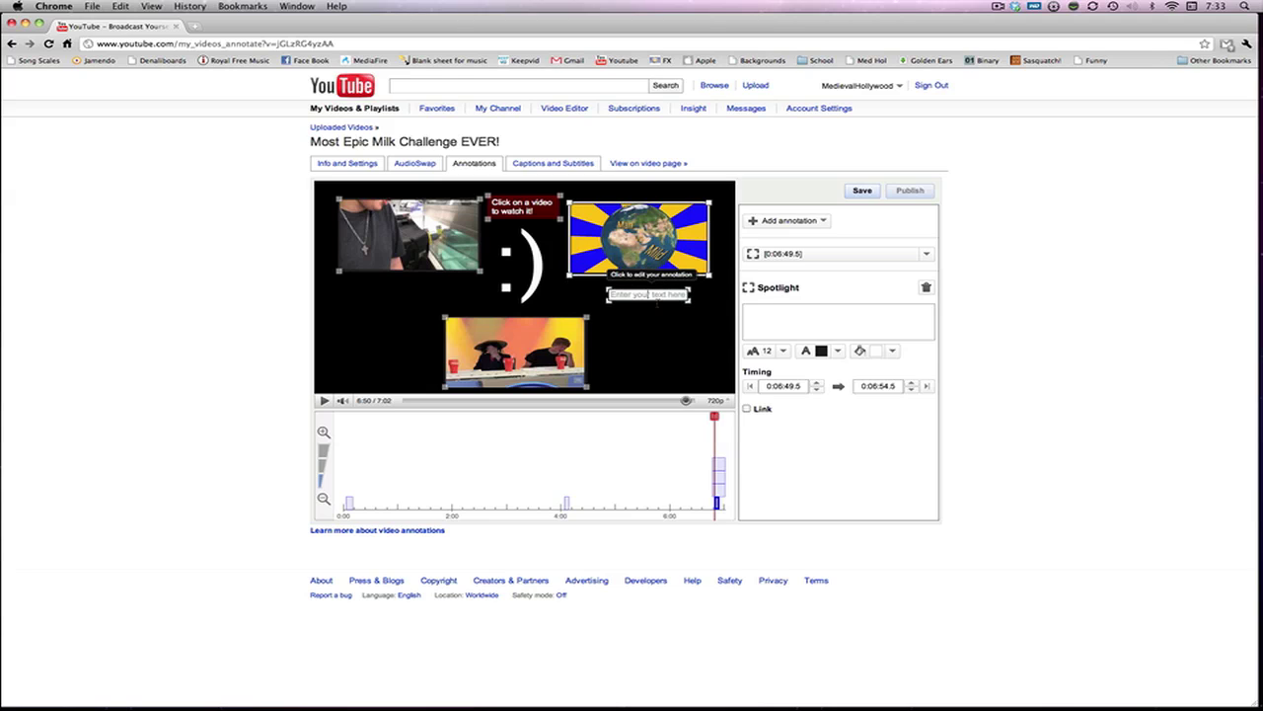
# Step: Label the spotlight 'Man VS Wild Spoof'
pyautogui.click(651, 296)
pyautogui.write('Man')
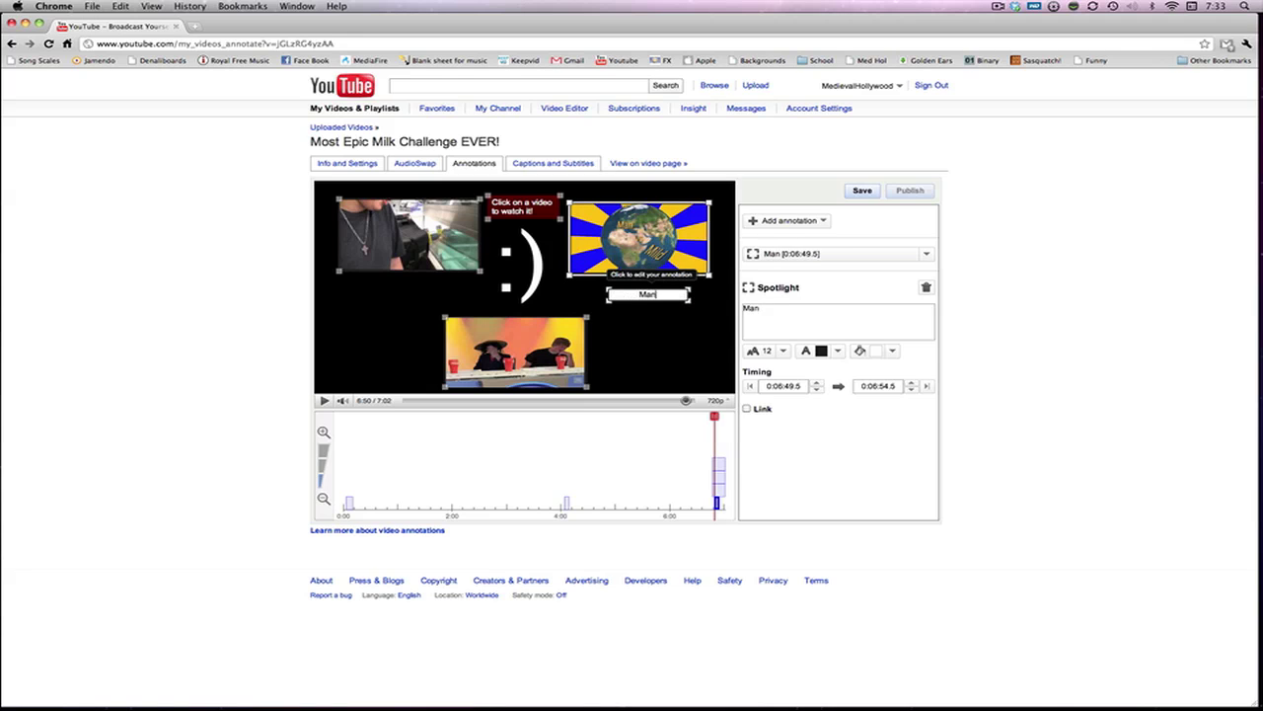
pyautogui.write(' VS Wild Spoof')
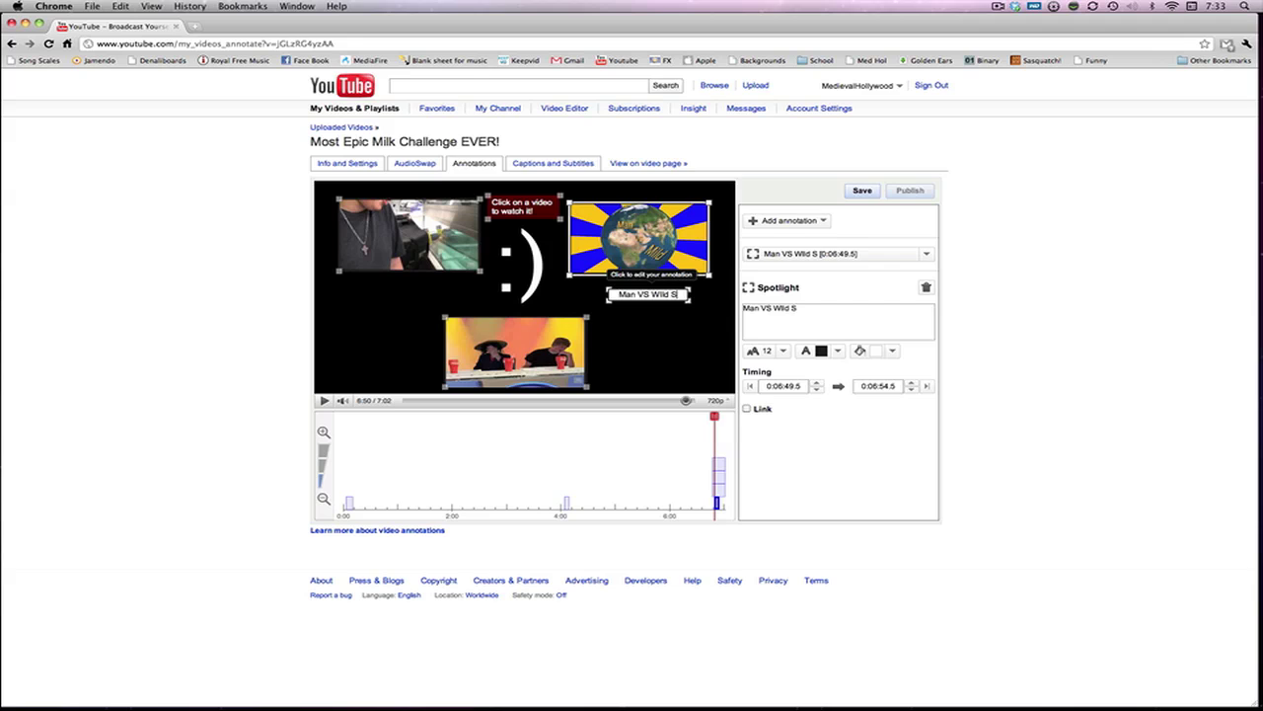
pyautogui.click(671, 306)
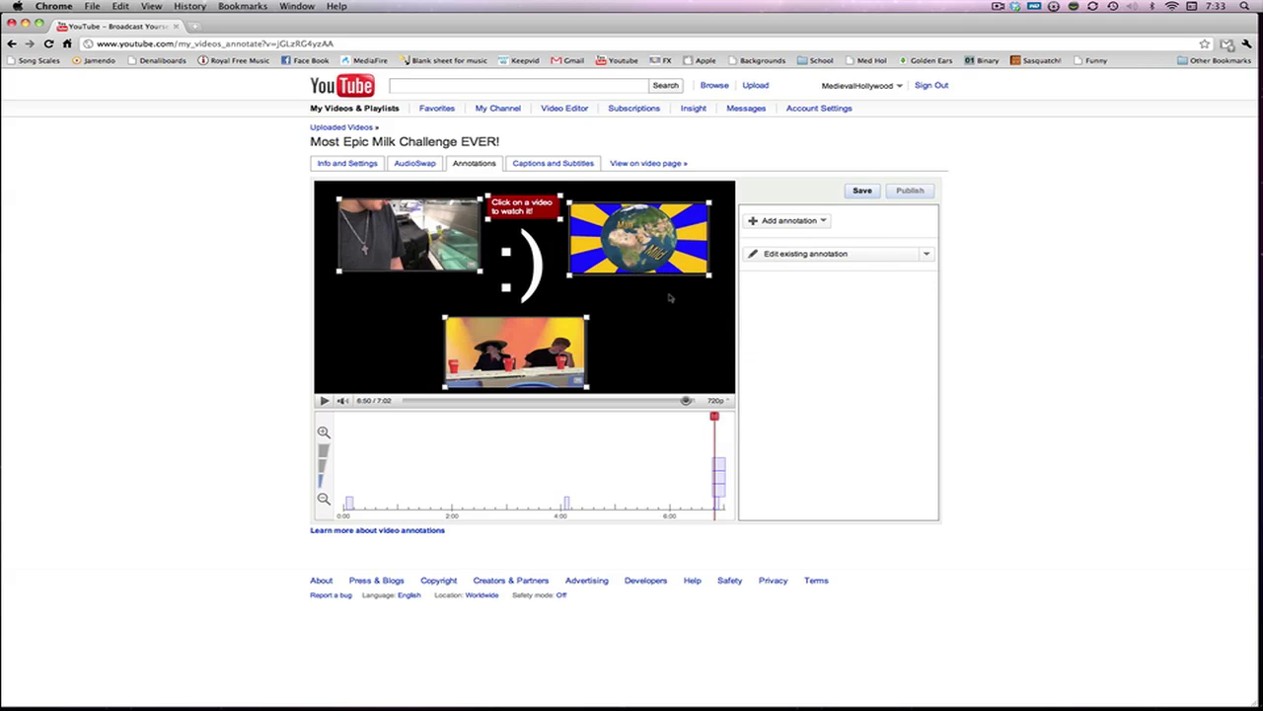
pyautogui.click(643, 293)
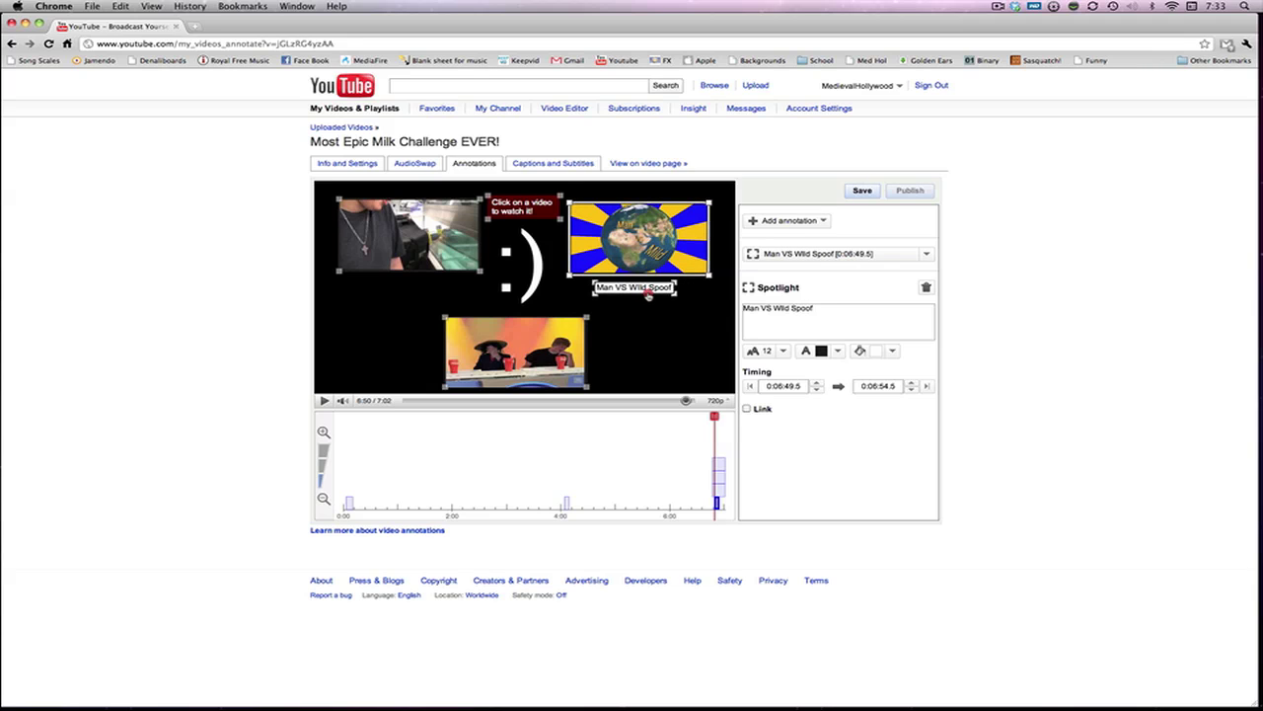
# Step: Keep the label at font size 12 after trying 18, and shrink its box to fit the text
pyautogui.click(779, 350)
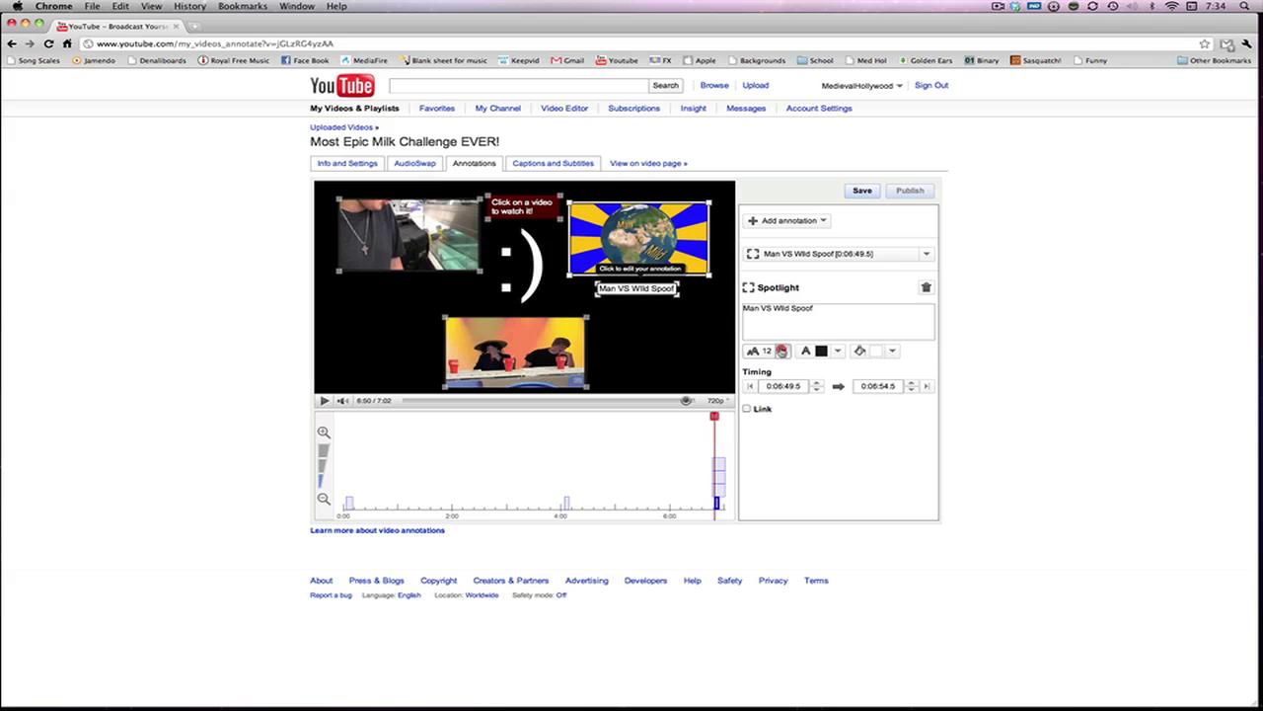
pyautogui.click(781, 368)
pyautogui.click(781, 351)
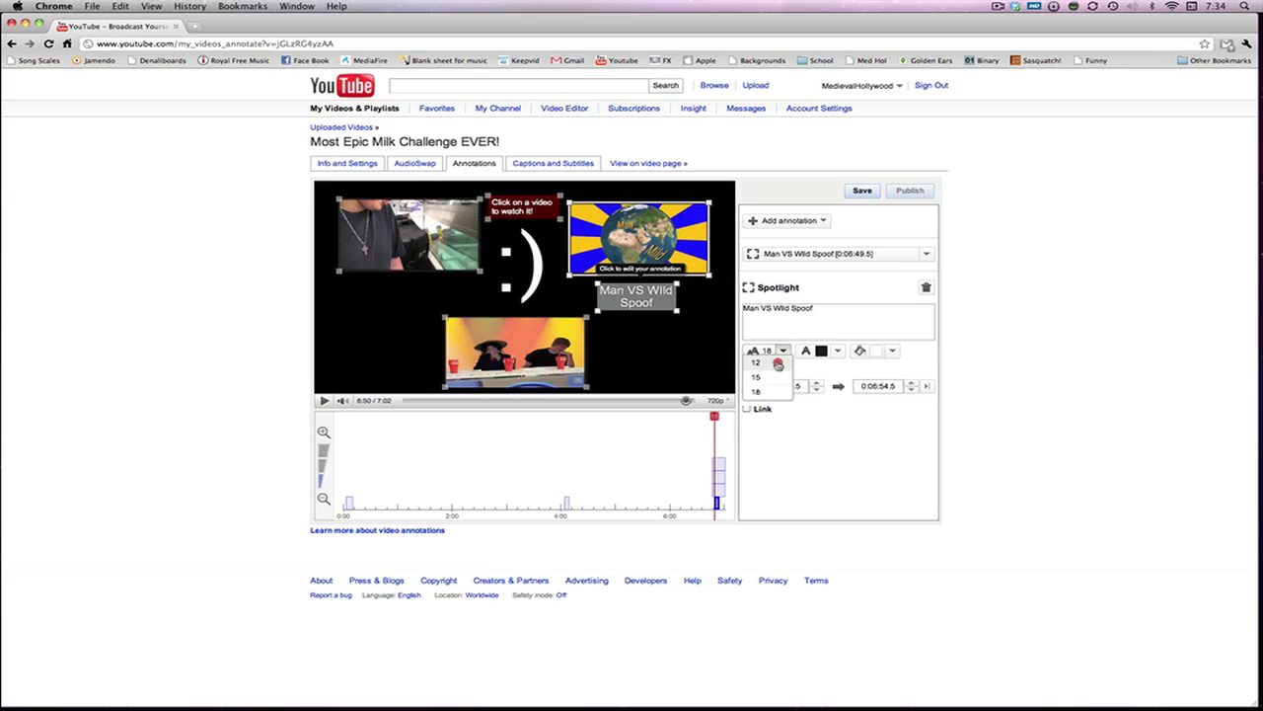
pyautogui.click(779, 365)
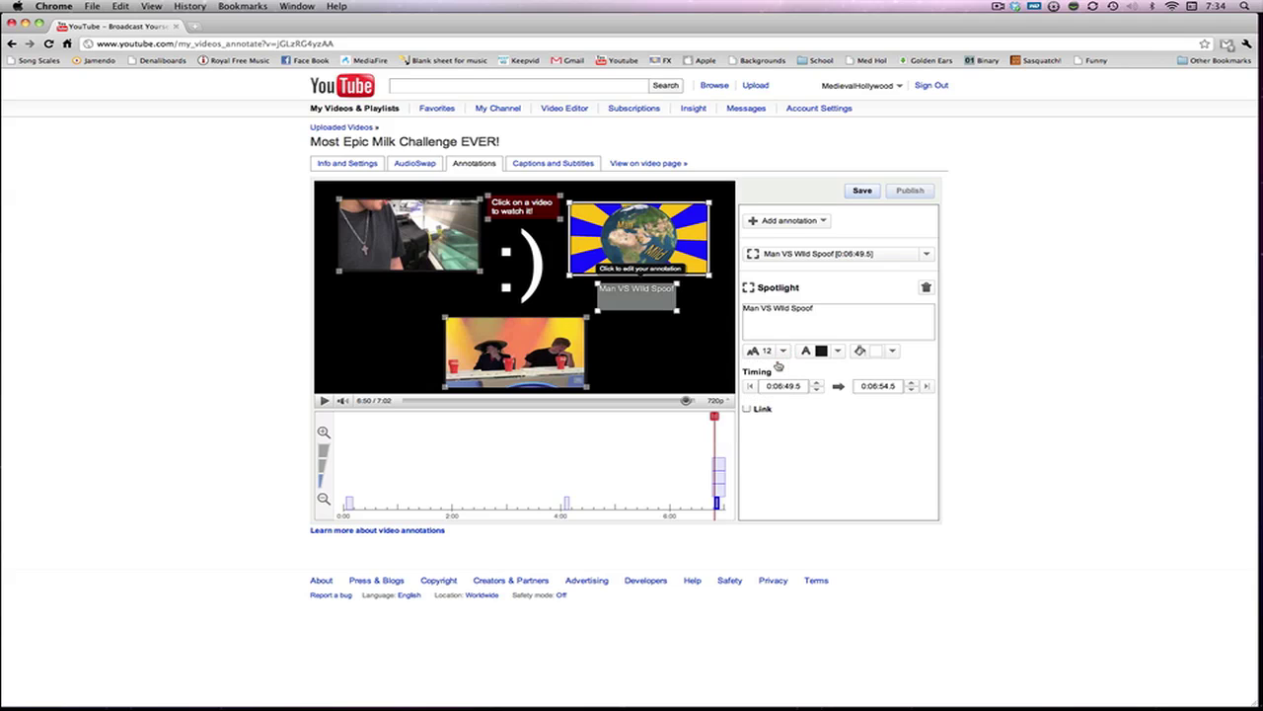
pyautogui.click(678, 313)
pyautogui.click(677, 312)
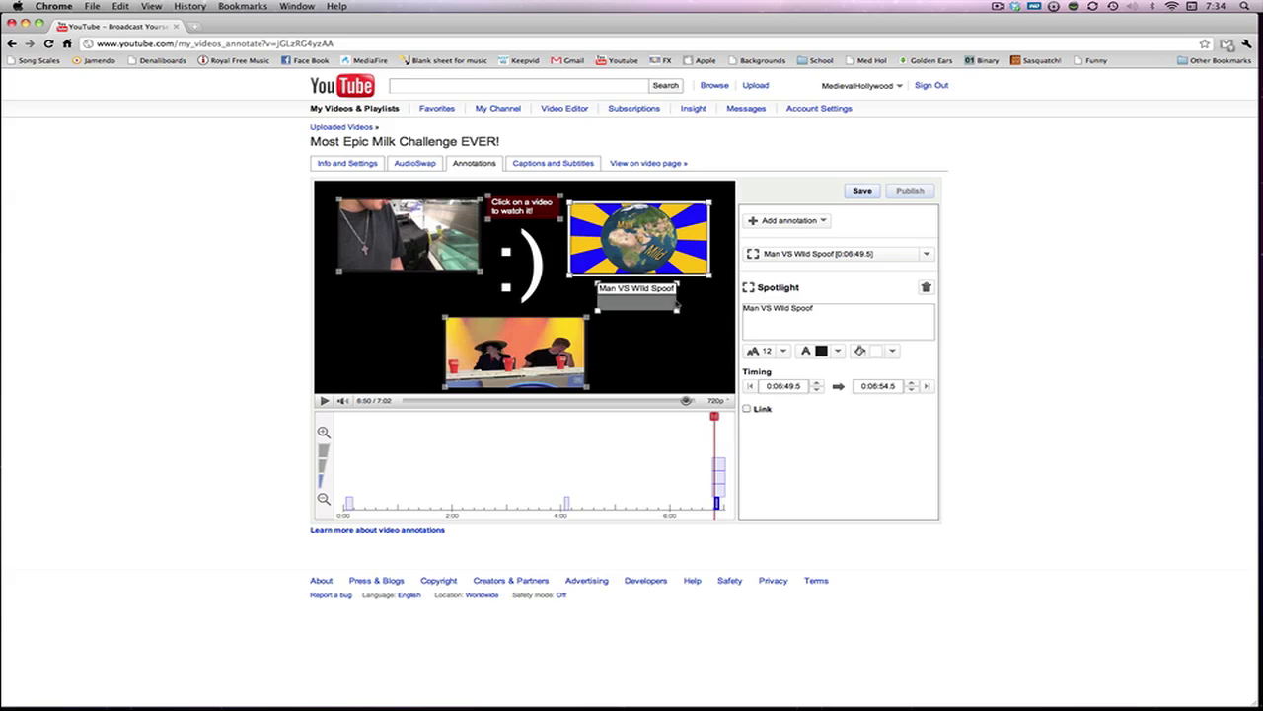
pyautogui.moveTo(677, 313); pyautogui.dragTo(679, 288)
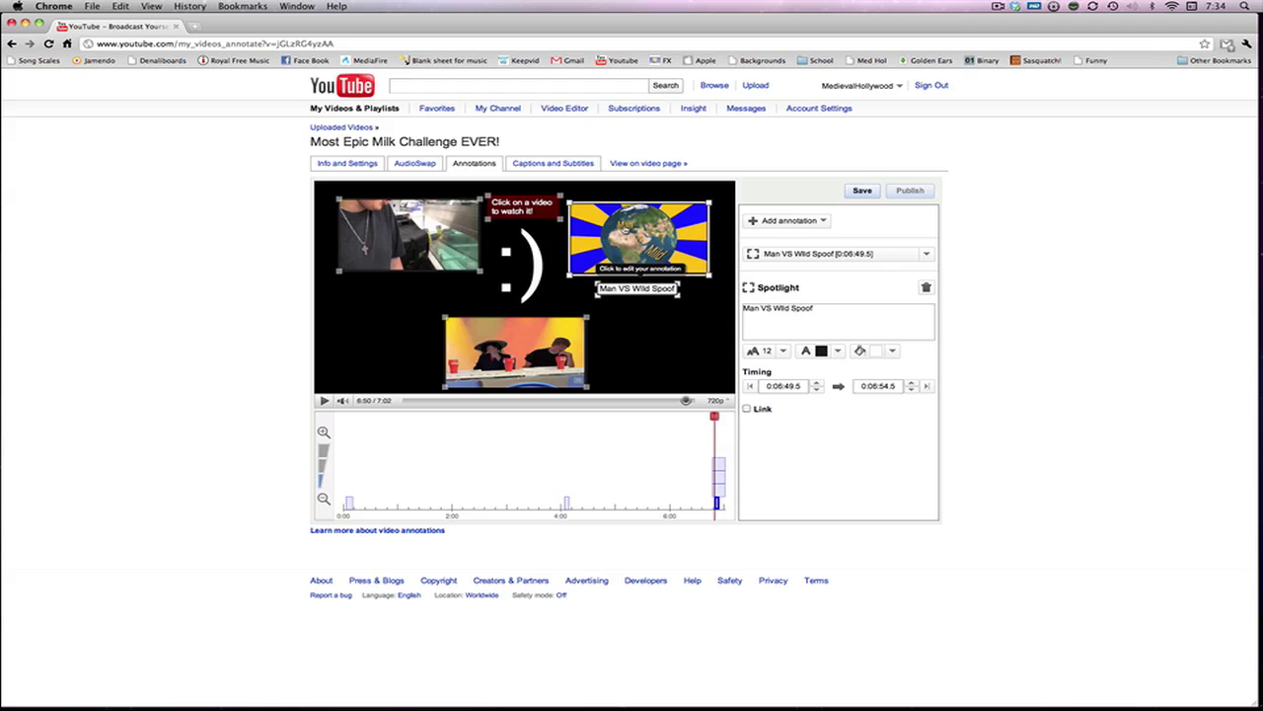
# Step: Open the YouTube home page and My Videos in new tabs
pyautogui.rightClick(615, 63)
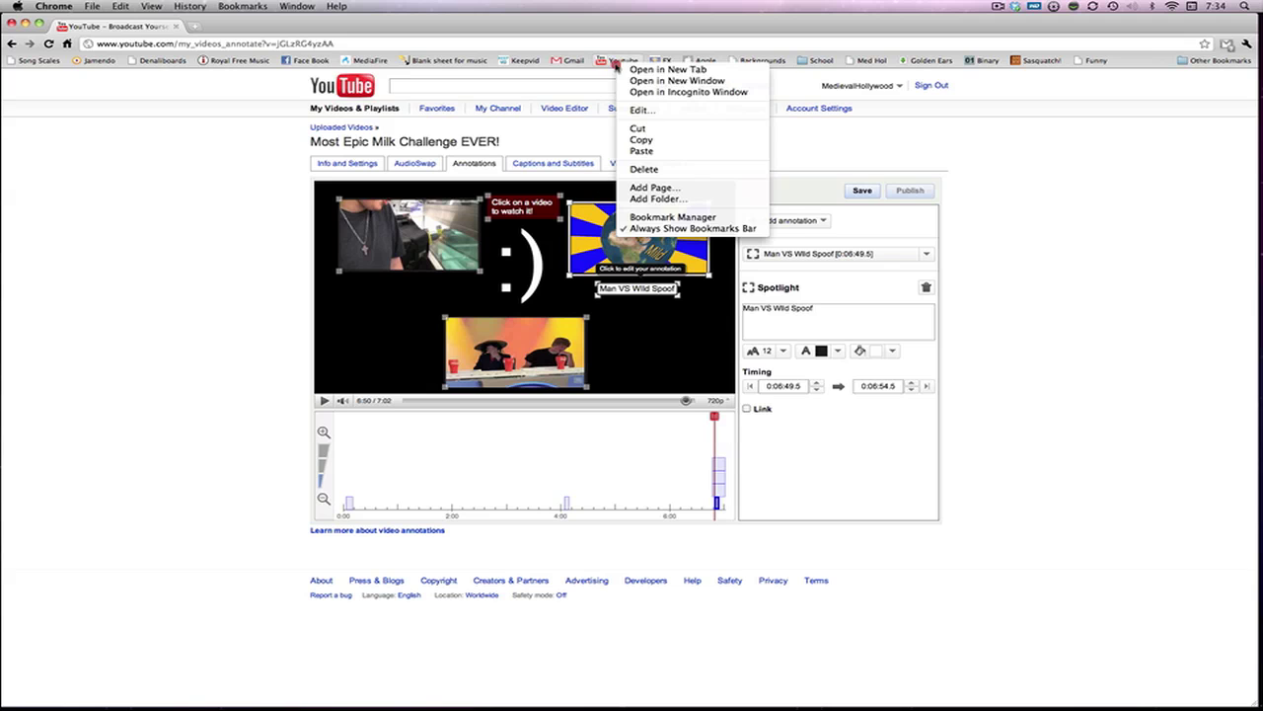
pyautogui.click(663, 70)
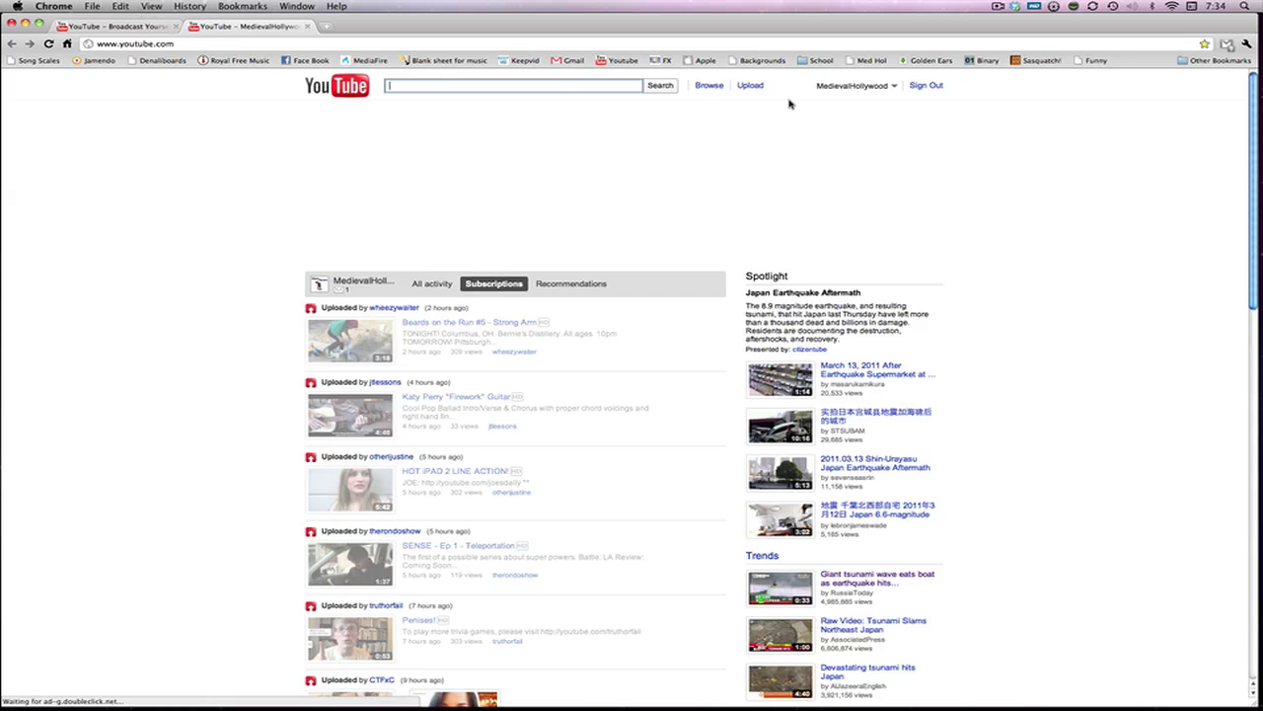
pyautogui.click(855, 86)
pyautogui.rightClick(866, 118)
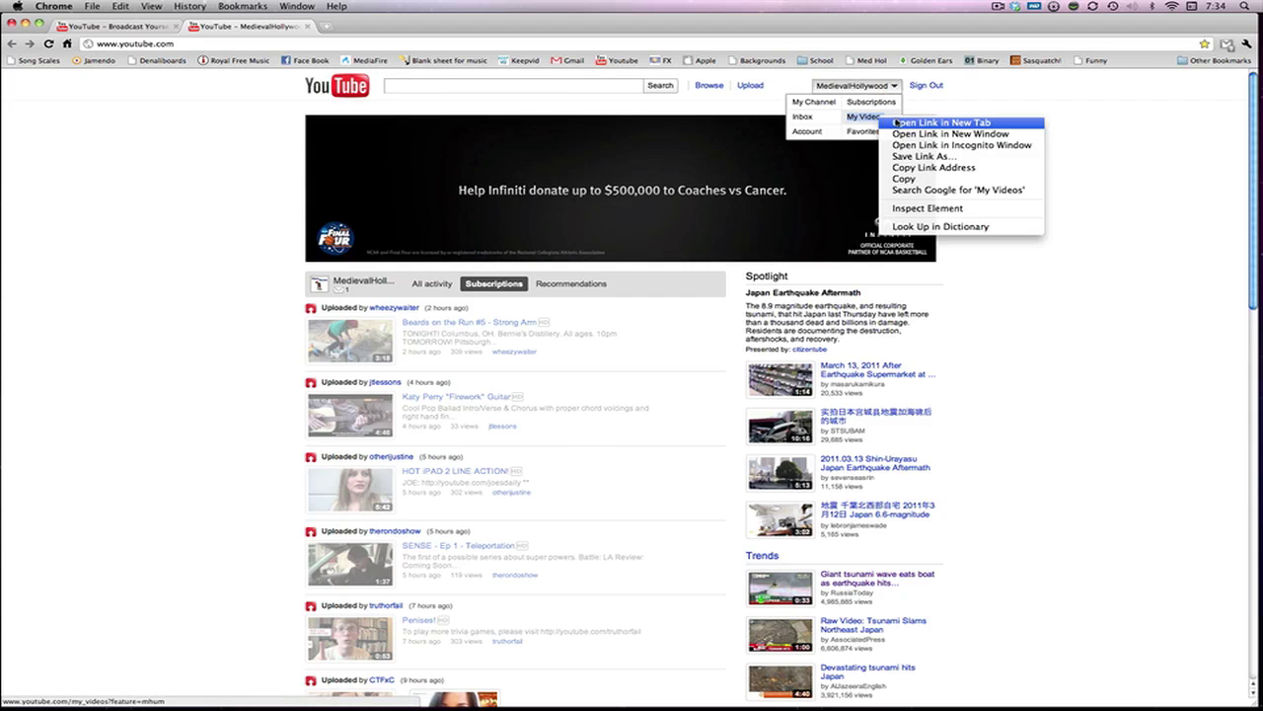
pyautogui.click(918, 123)
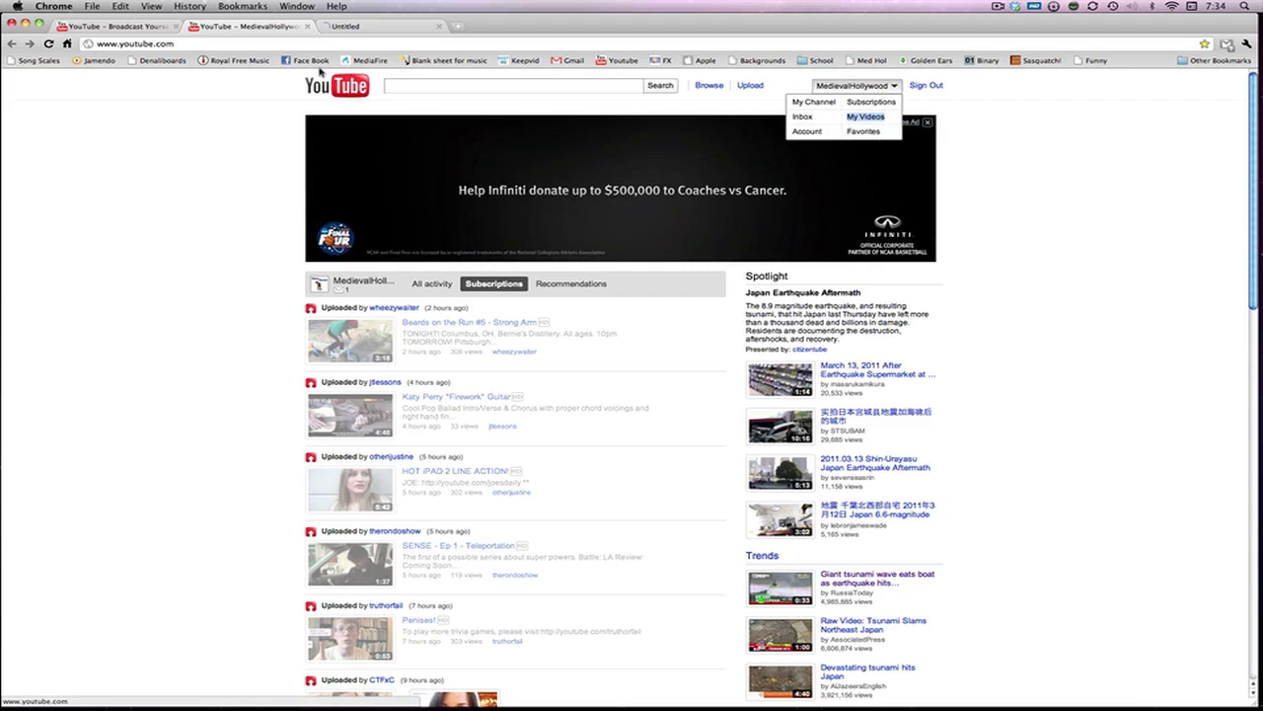
pyautogui.click(366, 28)
# Step: Search uploads for 'man vs wild', open the Man V.S. Mild watch page, then return to the editor
pyautogui.click(508, 177)
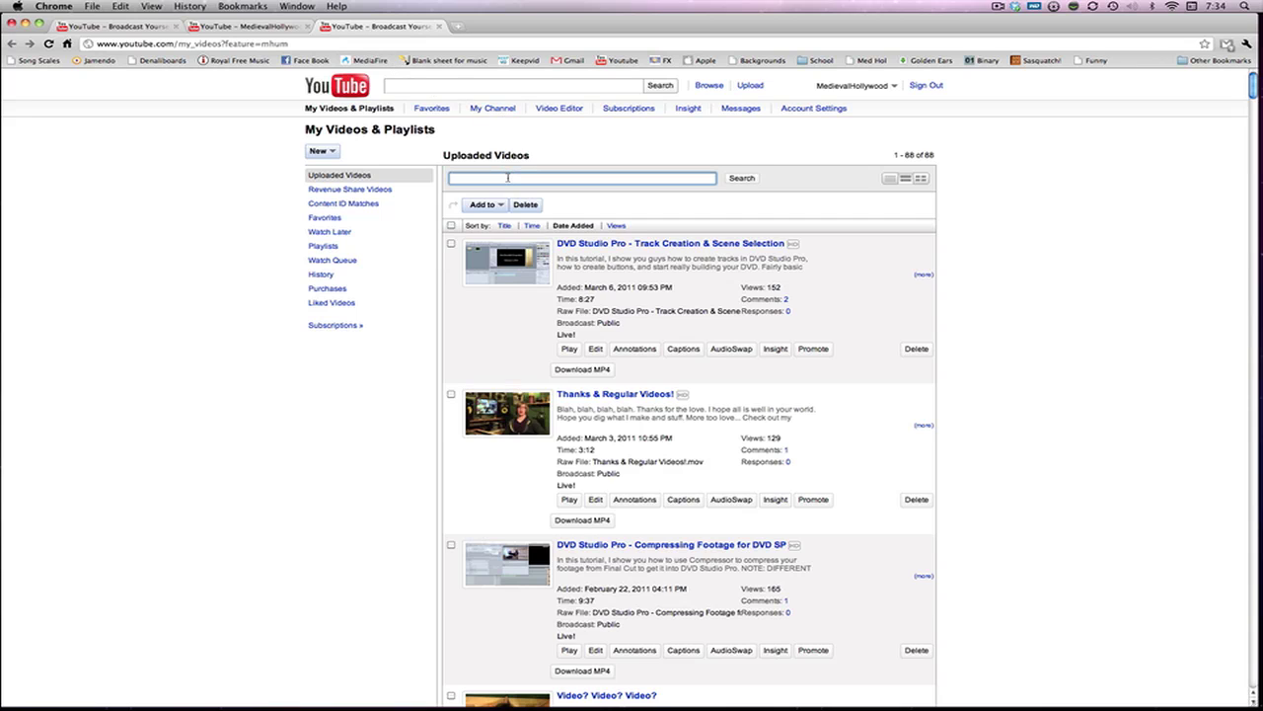
pyautogui.write('man vs wild')
pyautogui.press('Return')
pyautogui.click(651, 244)
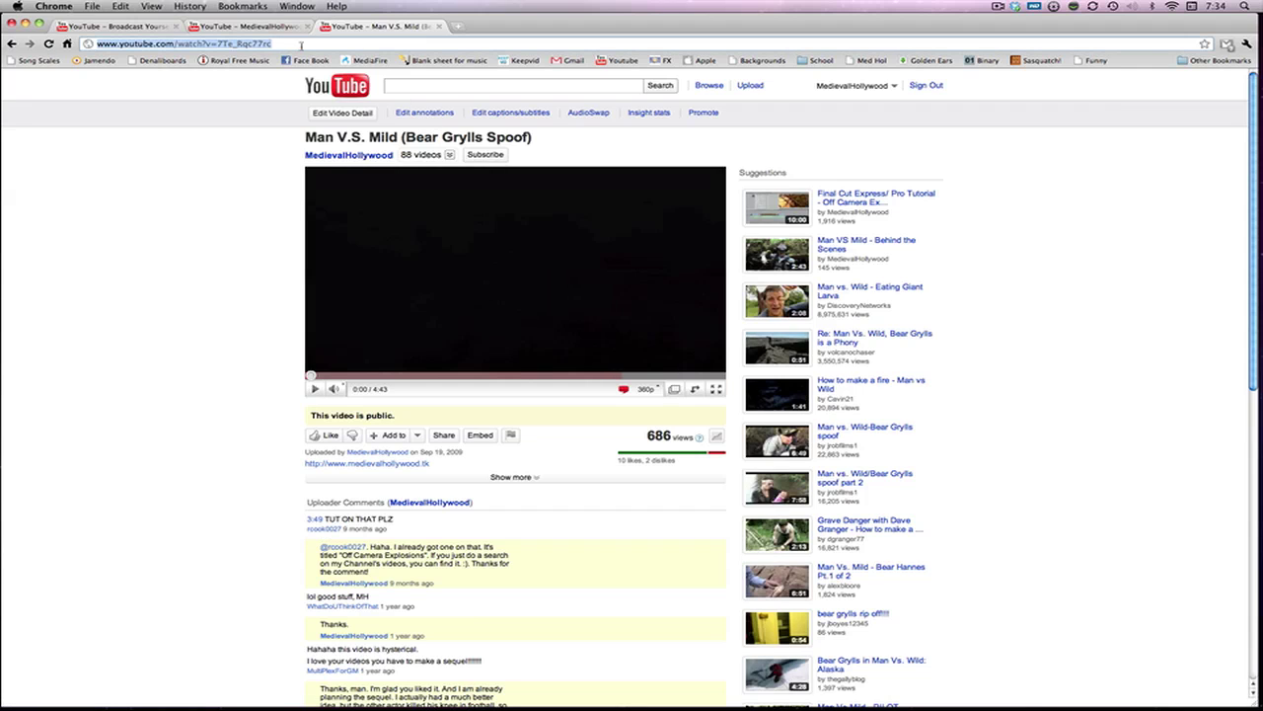
pyautogui.click(128, 27)
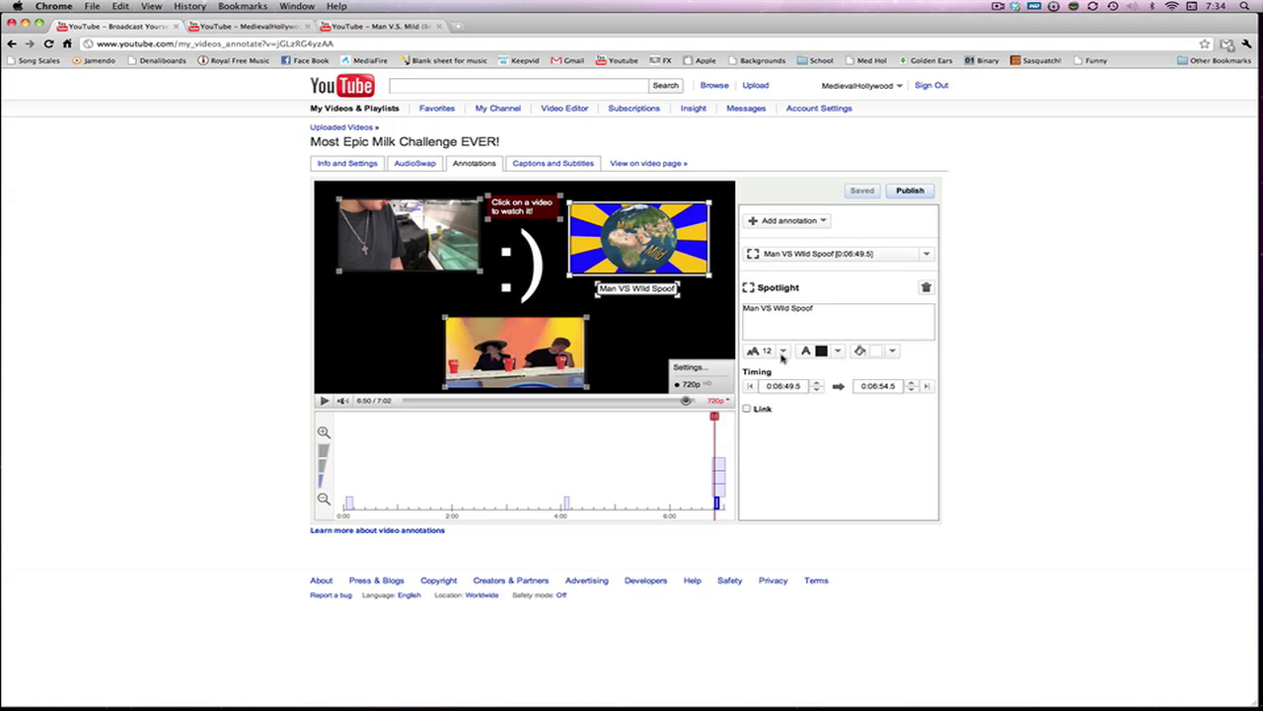
# Step: Link the spotlight to the pasted Man V.S. Mild URL and time it 6:47.2–7:01.3
pyautogui.click(747, 408)
pyautogui.click(769, 427)
pyautogui.write('http://www.youtube.com/watch?v=7Te_Rqc7rc')
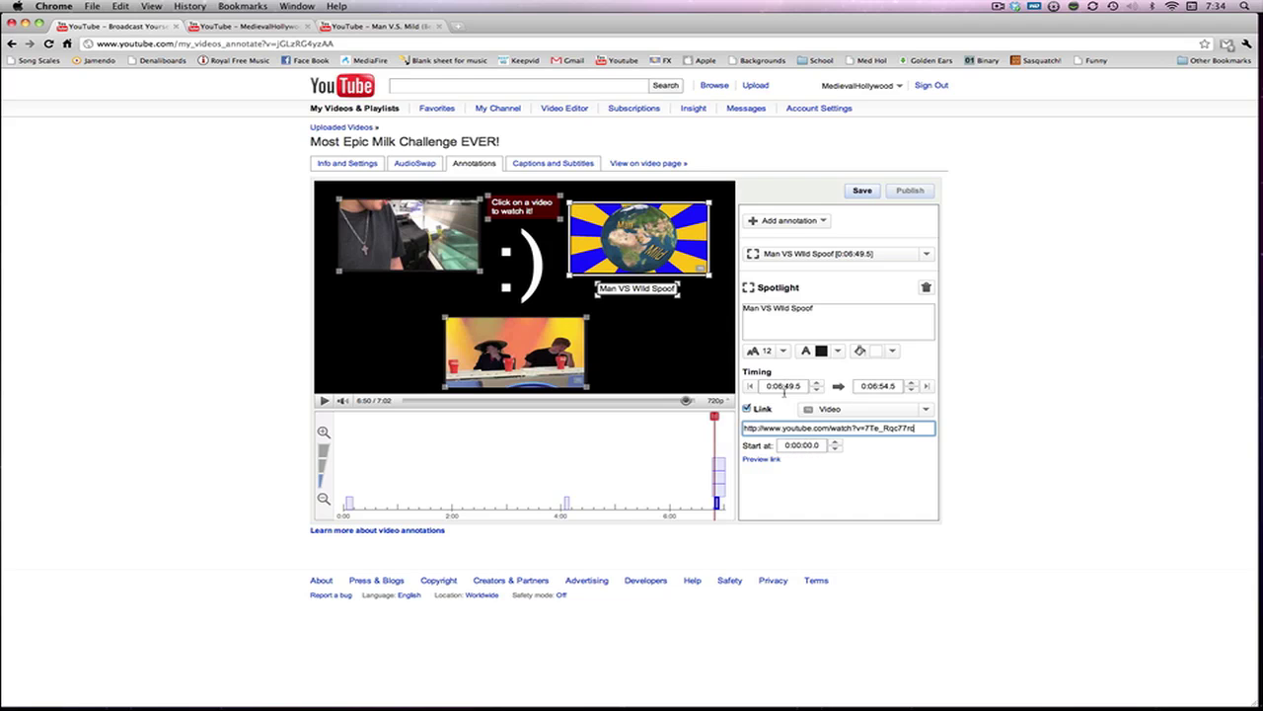
pyautogui.click(323, 450)
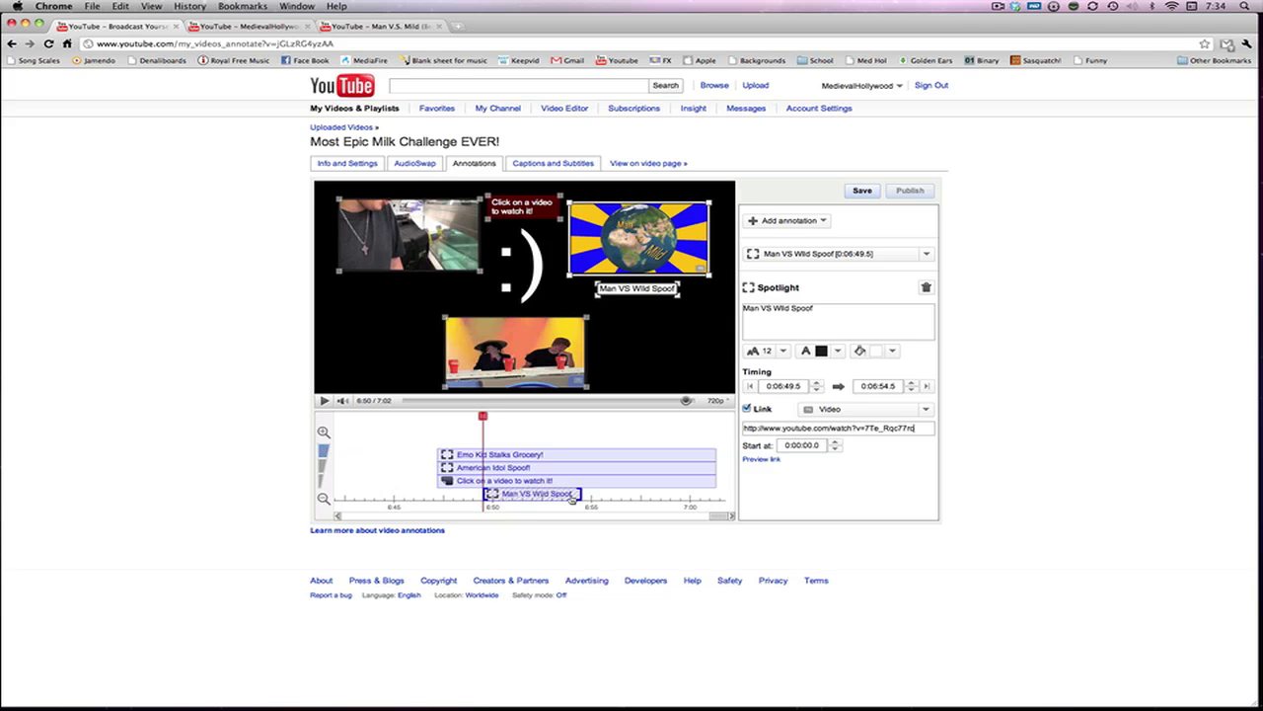
pyautogui.moveTo(580, 494); pyautogui.dragTo(715, 495)
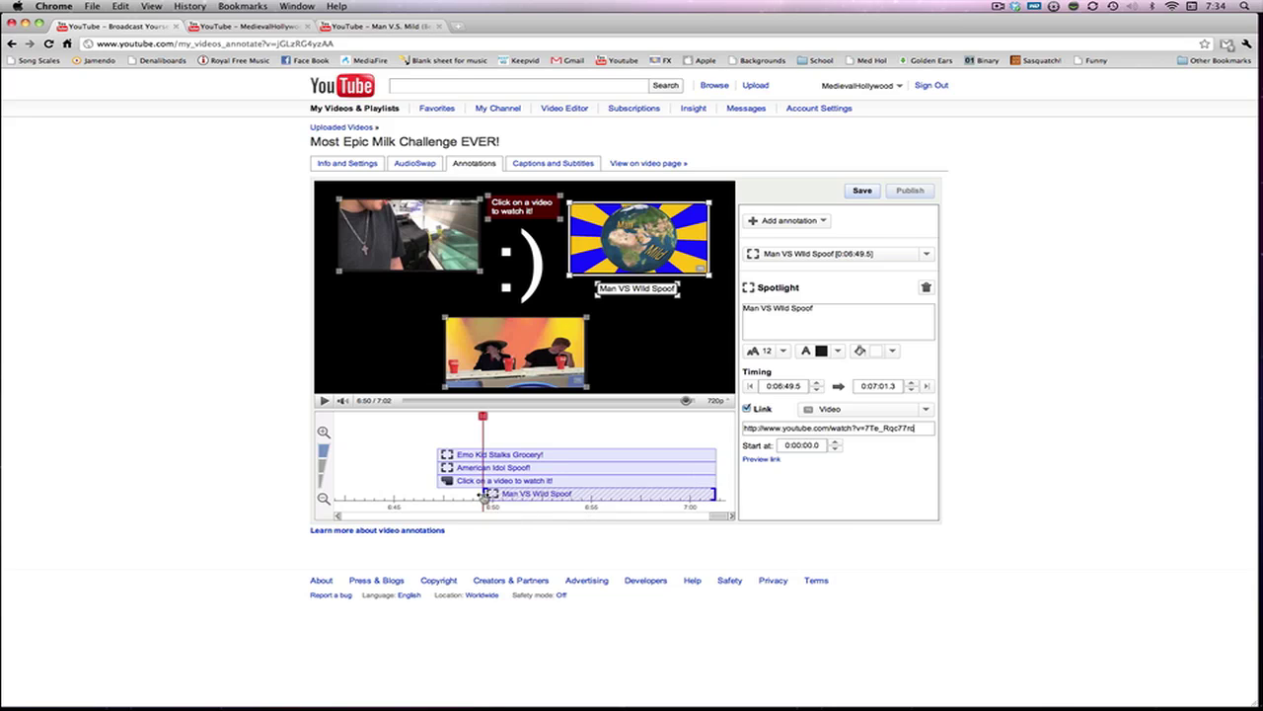
pyautogui.moveTo(483, 495); pyautogui.dragTo(439, 496)
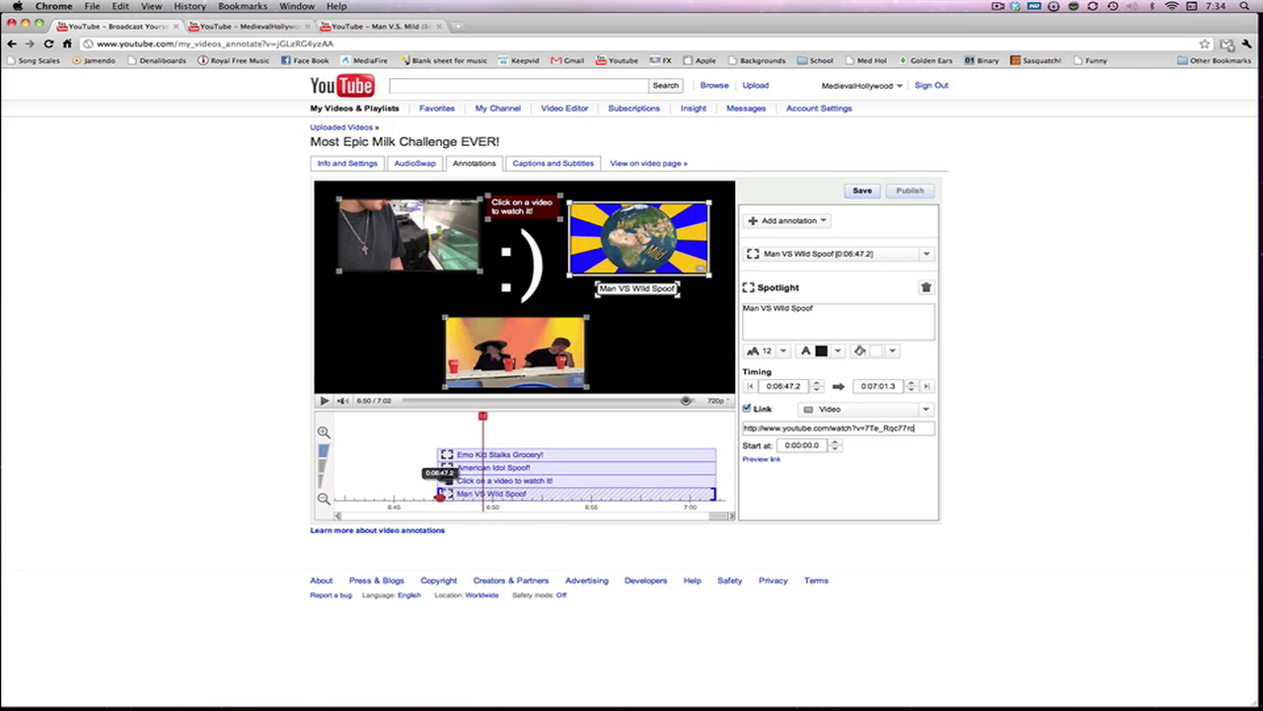
# Step: Save and publish the annotations, then open the live watch page
pyautogui.click(862, 191)
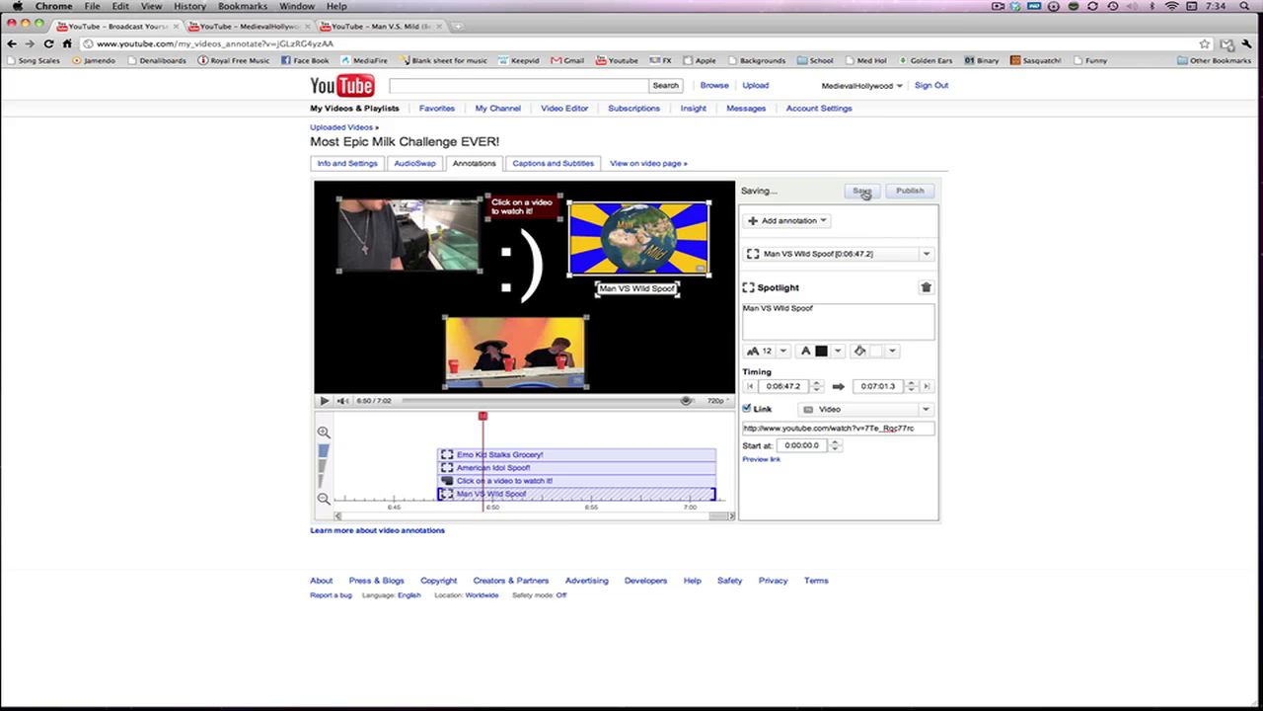
pyautogui.click(910, 191)
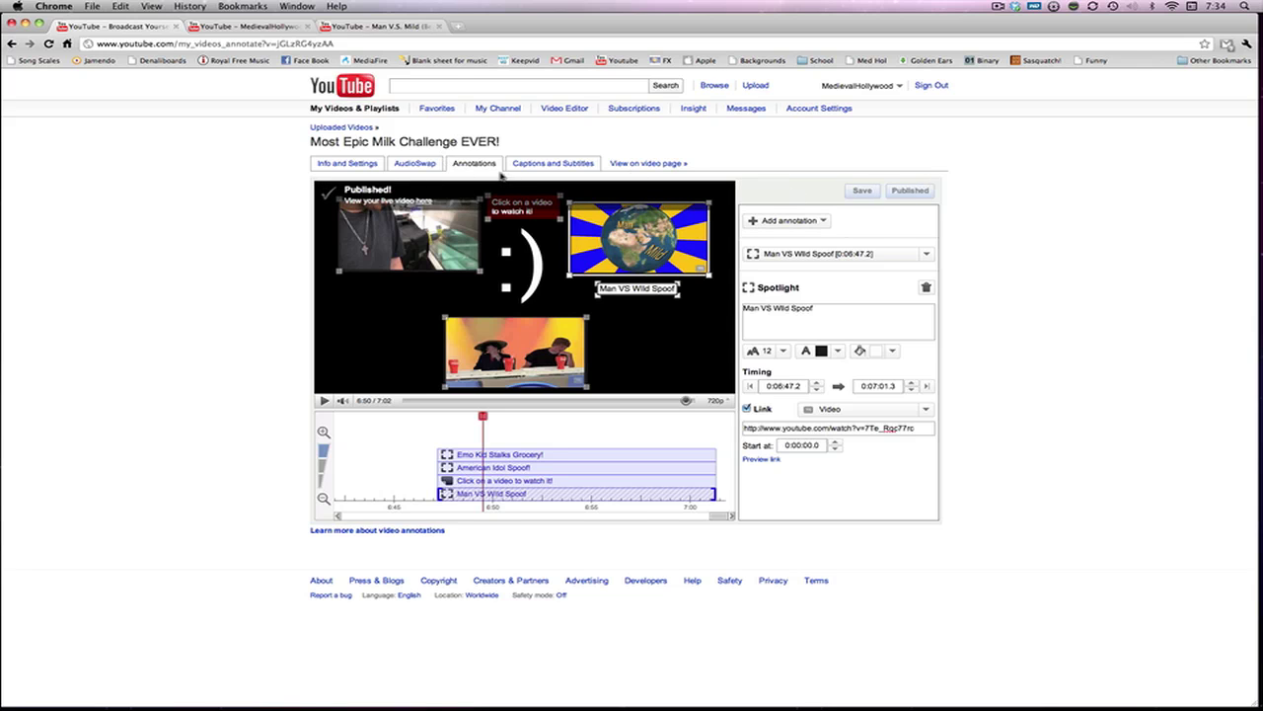
pyautogui.click(421, 206)
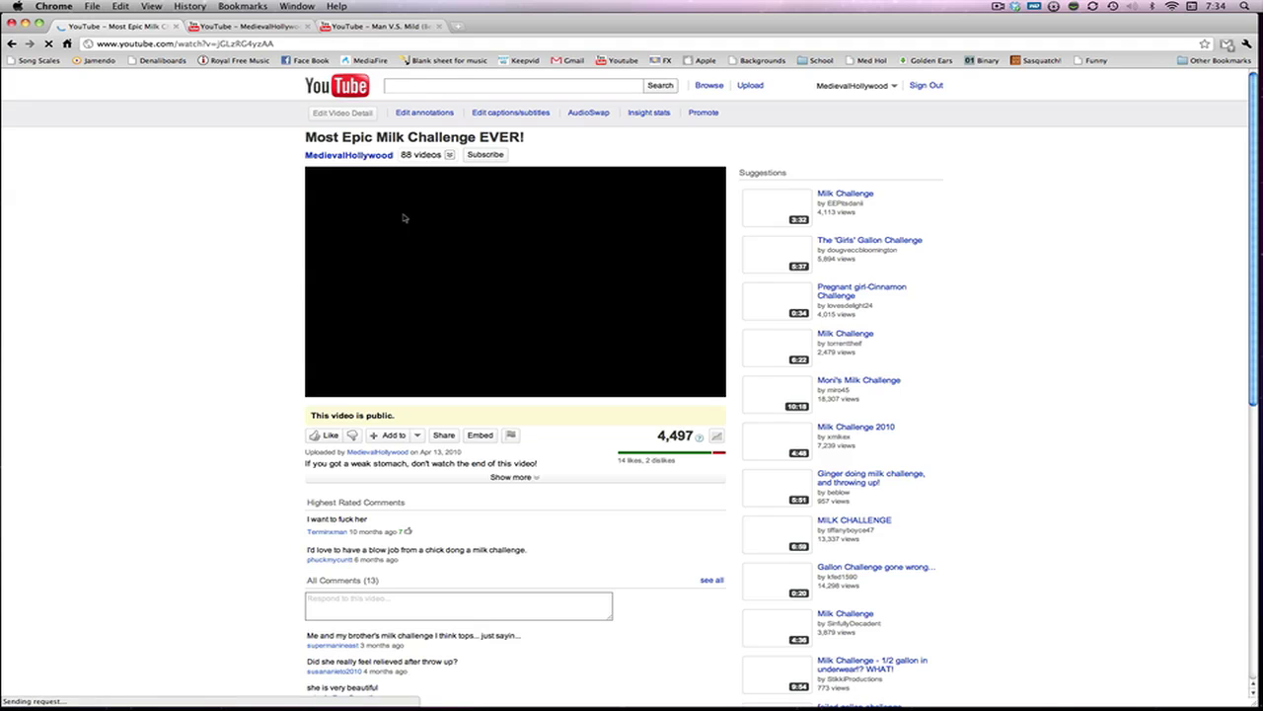
# Step: Jump to the end screen and click the Man VS Wild Spoof spotlight to test its link
pyautogui.click(404, 218)
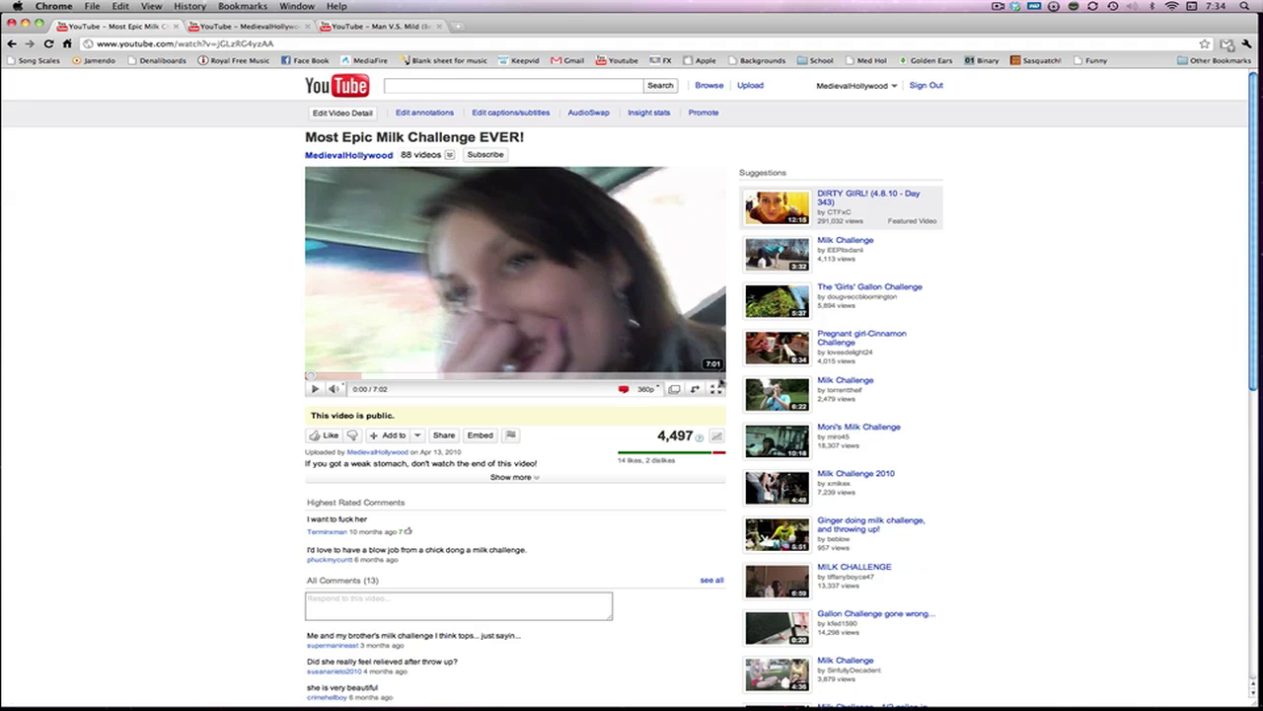
pyautogui.click(717, 377)
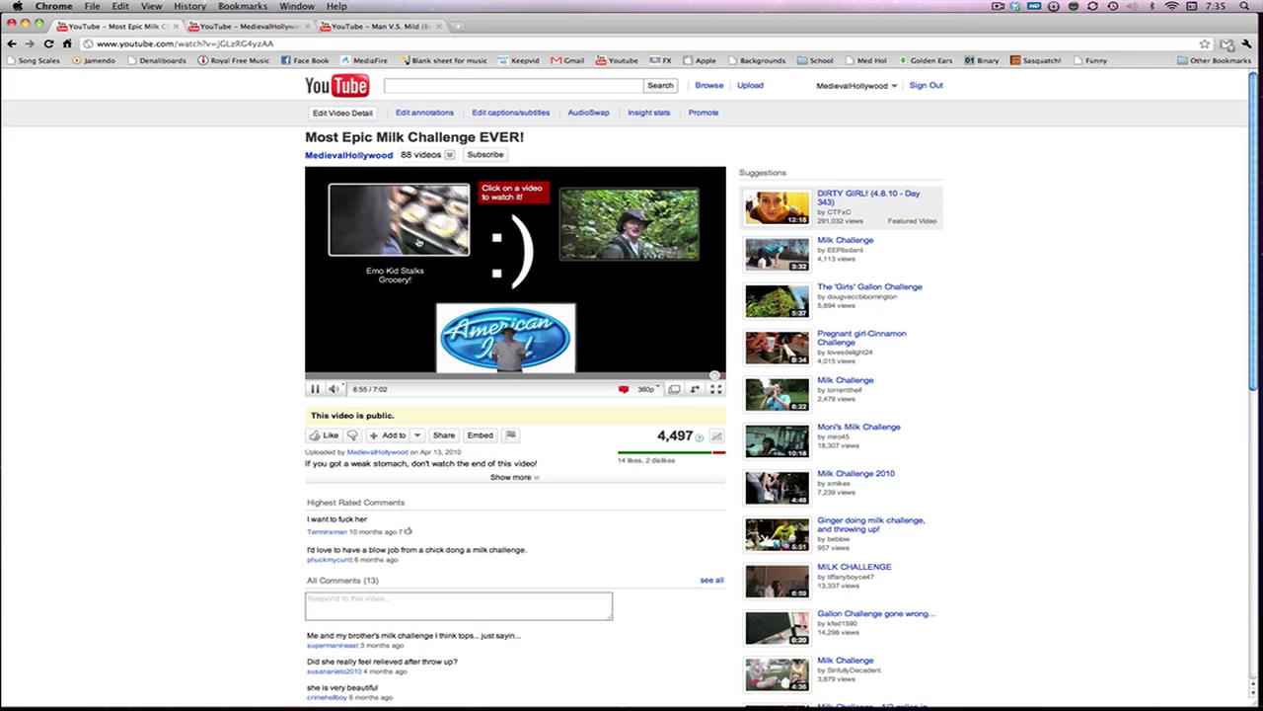
pyautogui.click(340, 219)
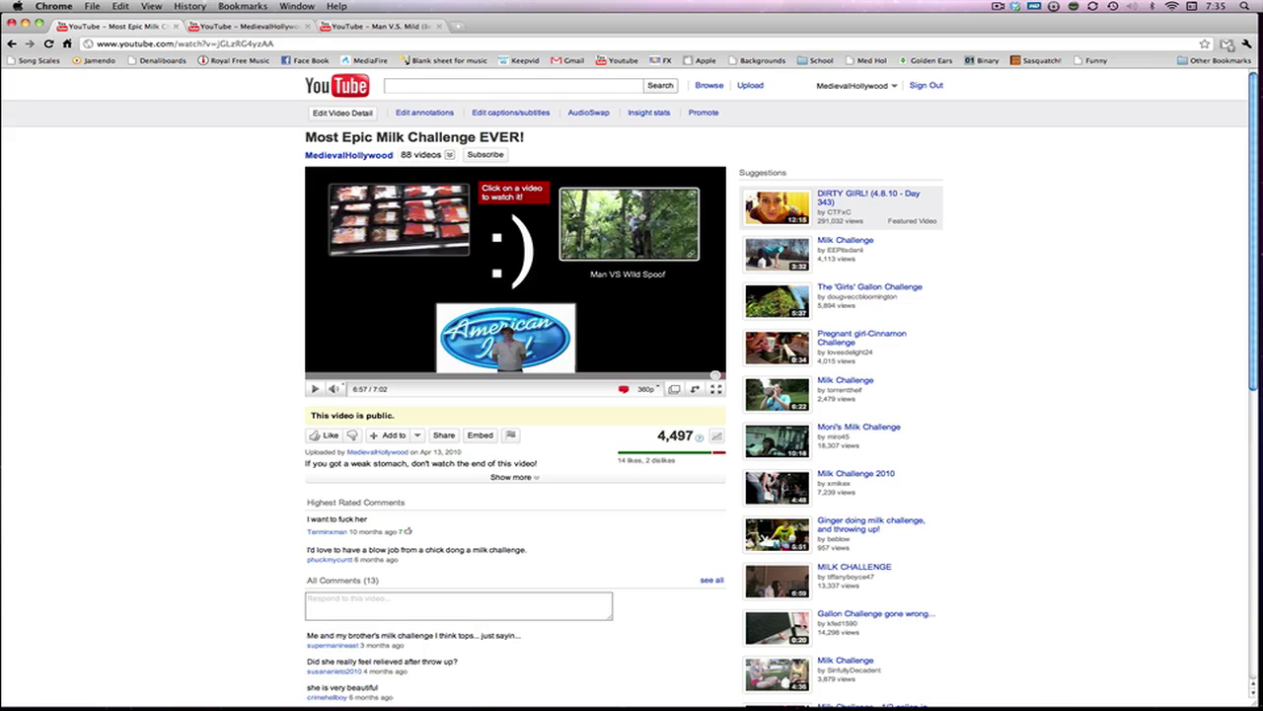
pyautogui.click(606, 220)
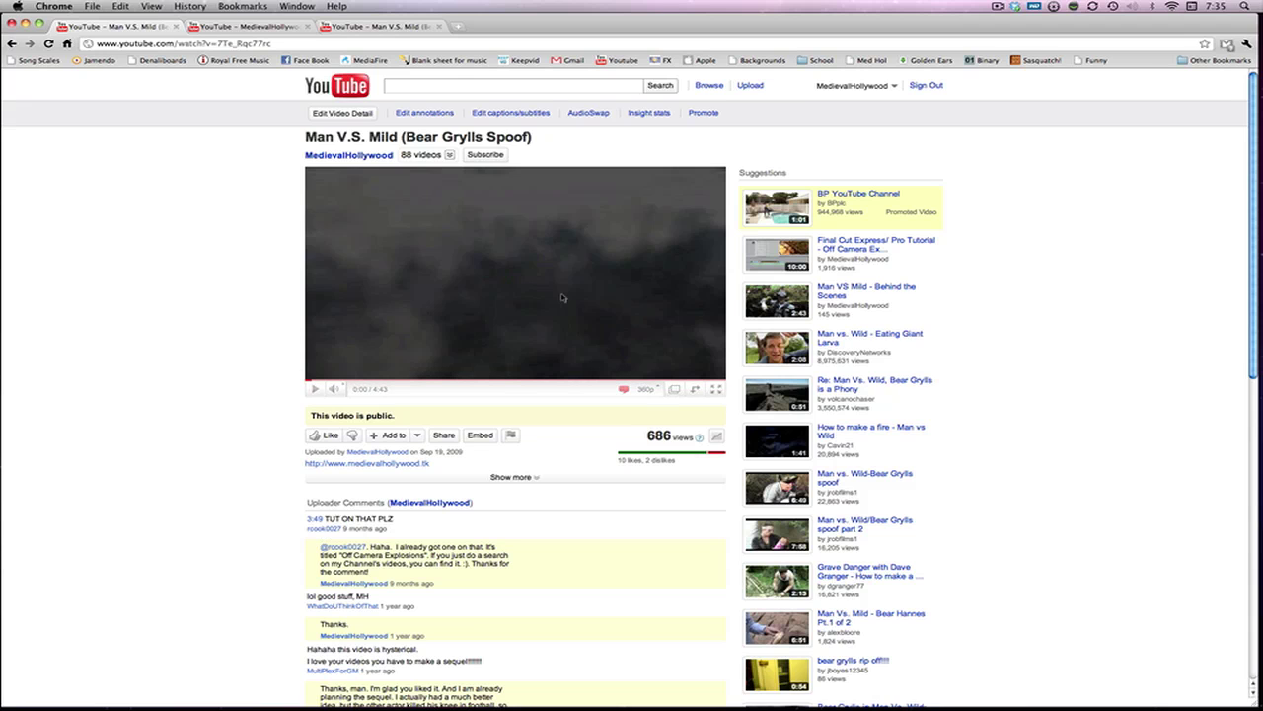
# Step: Get Chrome out of the way to reveal the Finder desktop
pyautogui.press('super+q')
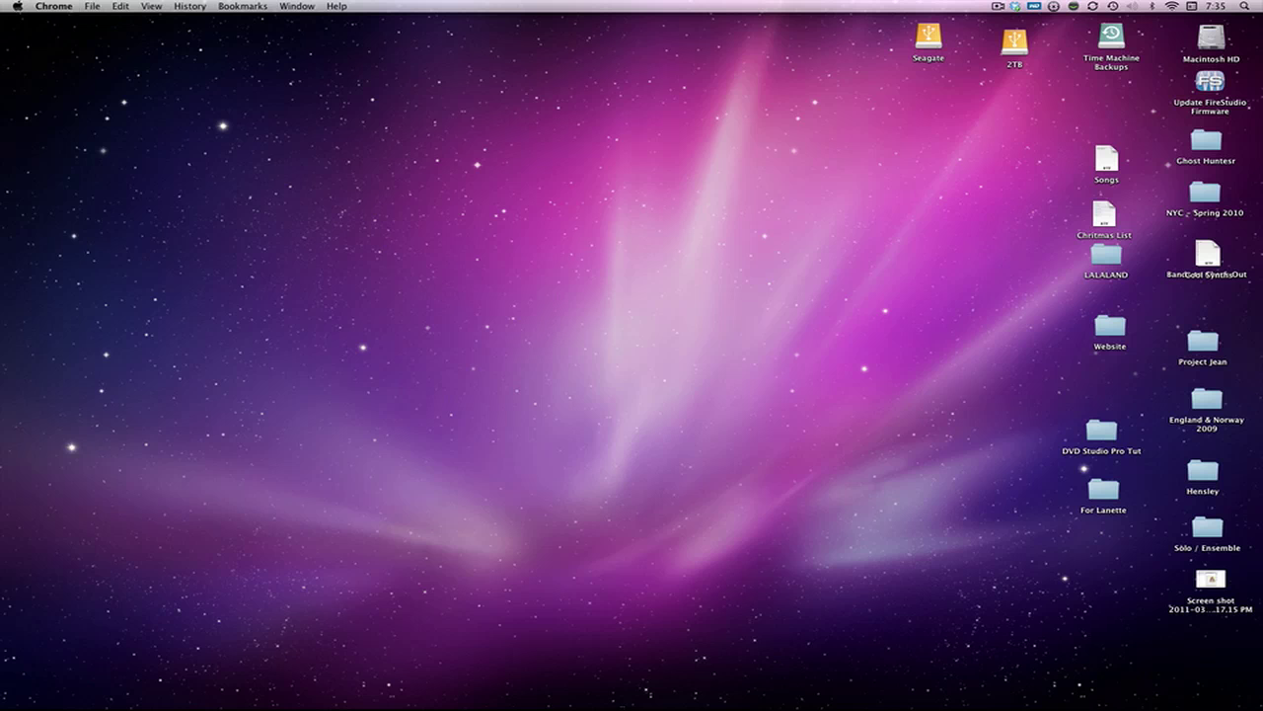